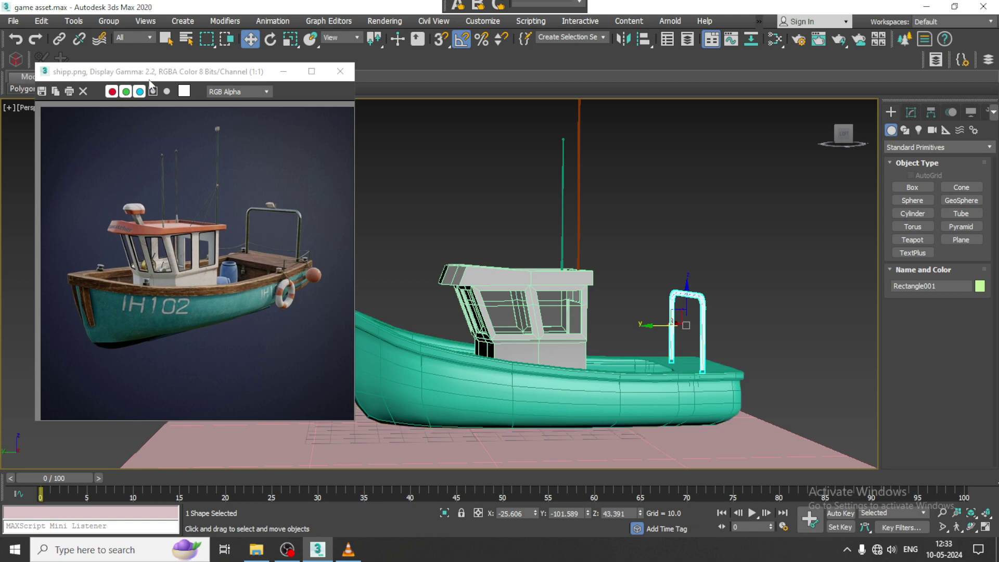
Move the reference image aside and set the stern rail spline's radial rendering thickness to 2.677
left_click_drag(150, 79, 128, 46)
middle_click_drag(686, 290, 698, 256, "alt")
key("1")
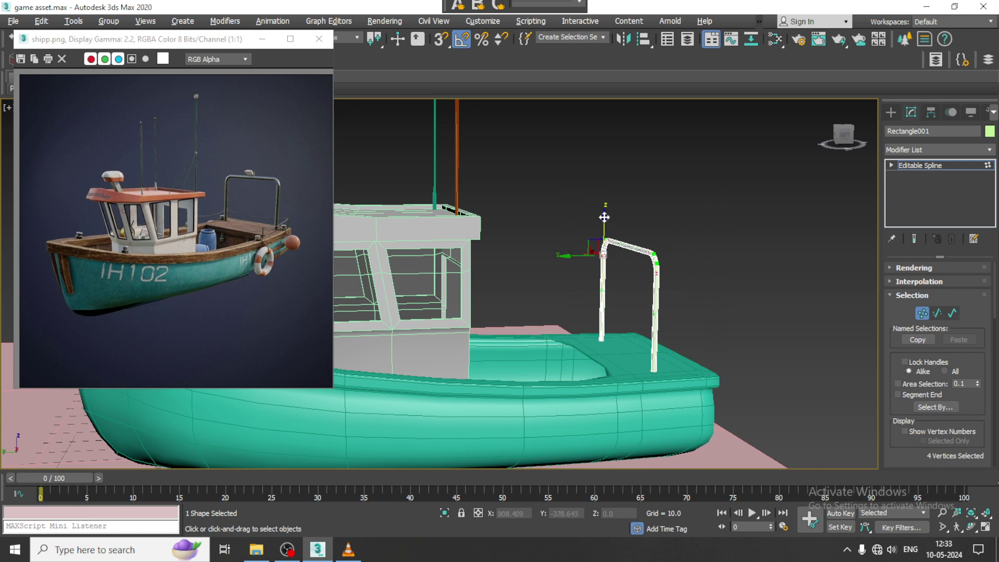
middle_click_drag(659, 239, 669, 258, "alt")
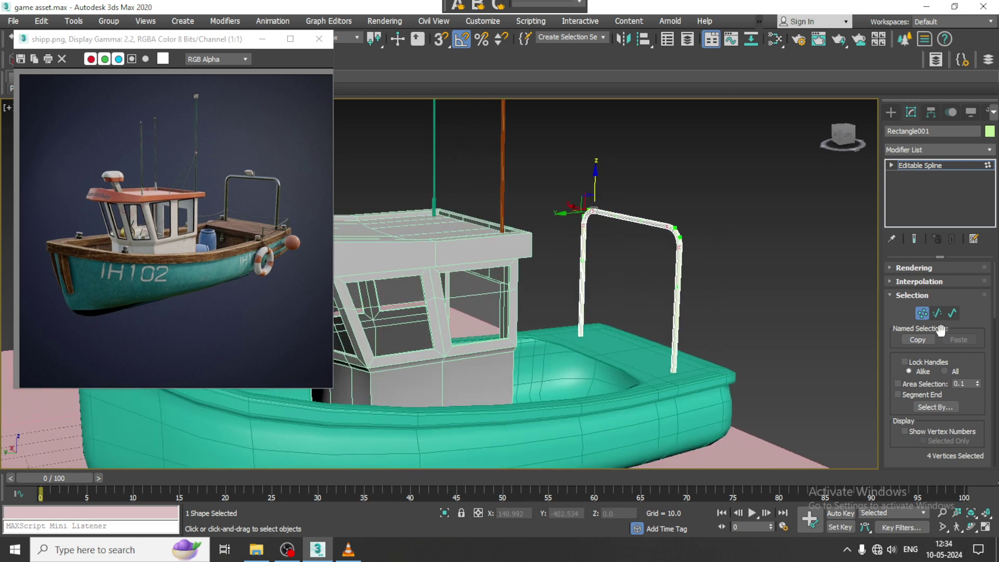
left_click(899, 269)
scroll(907, 279, "down", 1)
left_click_drag(972, 316, 954, 244)
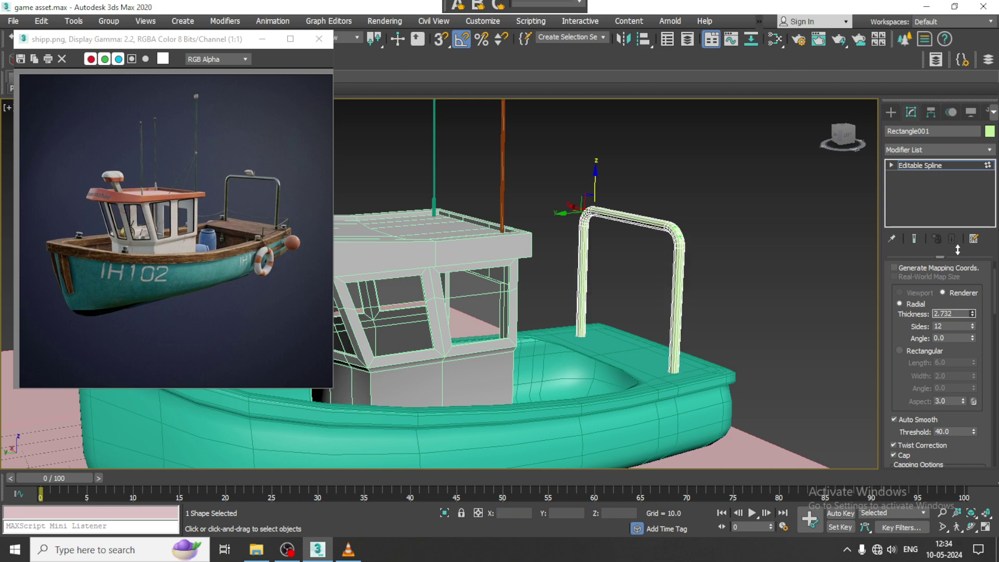
middle_click_drag(617, 277, 681, 257)
left_click(942, 166)
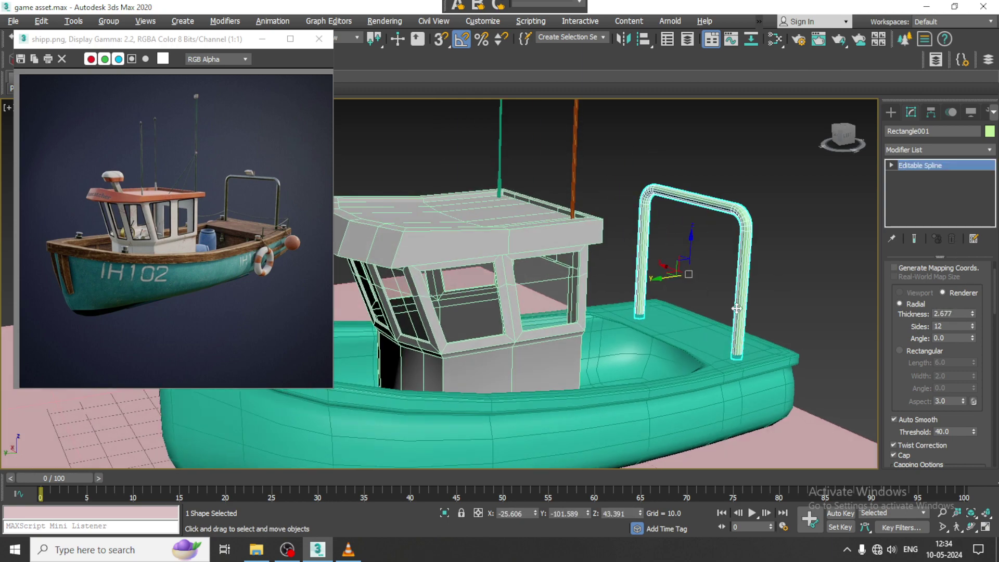
Create an AutoGrid box post near the front of the cabin roof, about 2.7 long and 4.1 wide
middle_click_drag(736, 308, 682, 328, "alt")
scroll(680, 328, "up", 4)
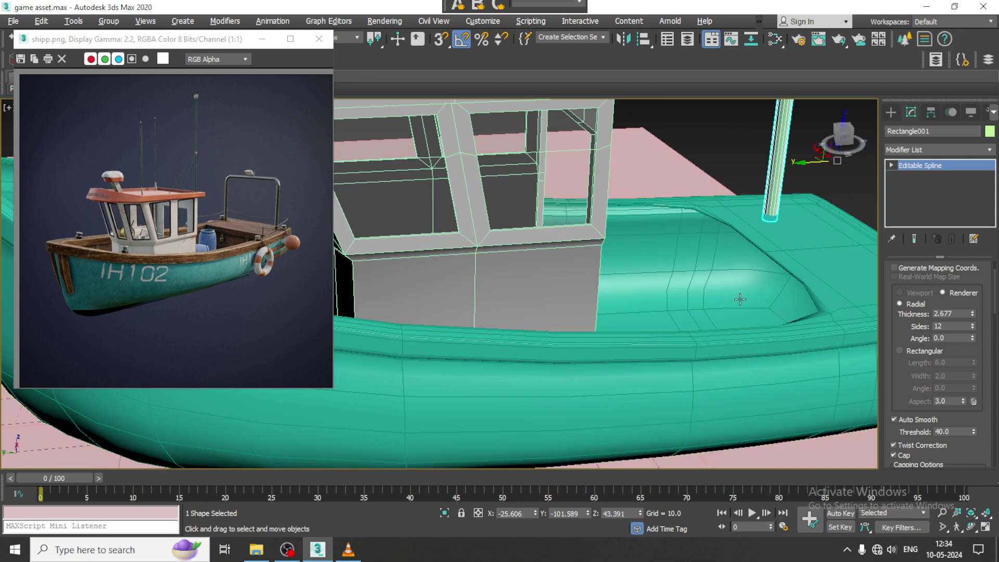
middle_click_drag(741, 299, 735, 315, "alt")
scroll(107, 201, "up", 1)
middle_click_drag(659, 251, 764, 288, "alt")
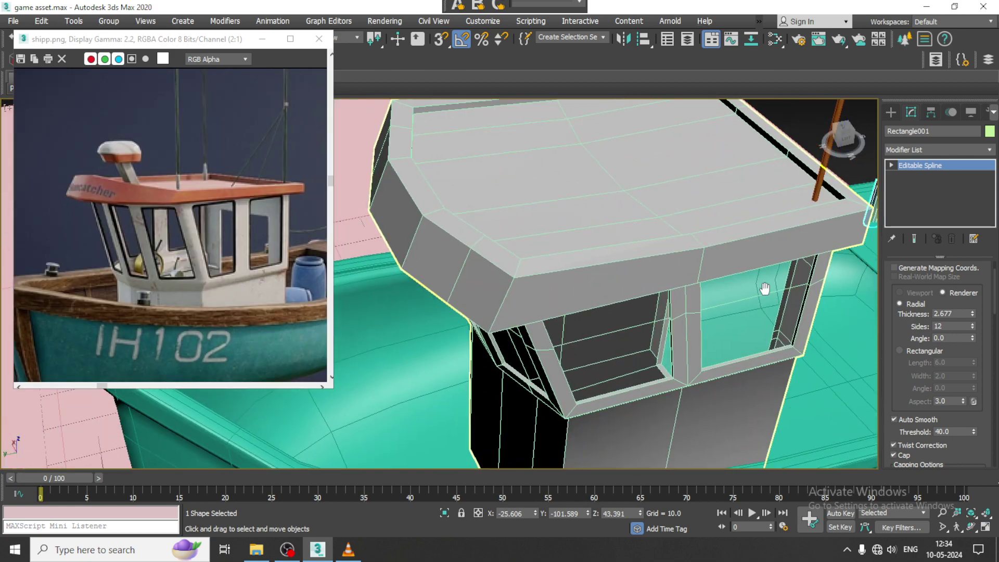
left_click(891, 112)
left_click(912, 187)
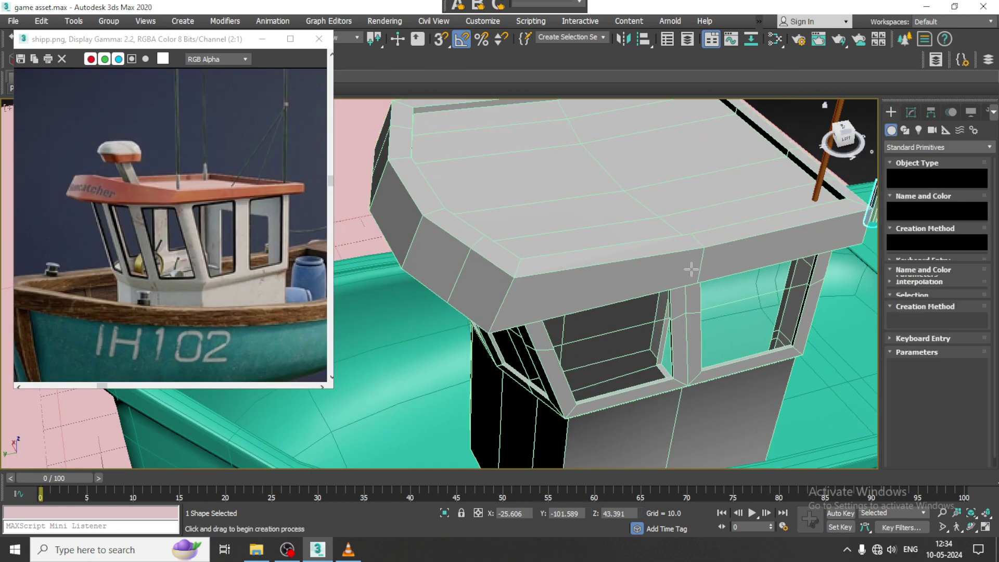
middle_click_drag(634, 276, 665, 333)
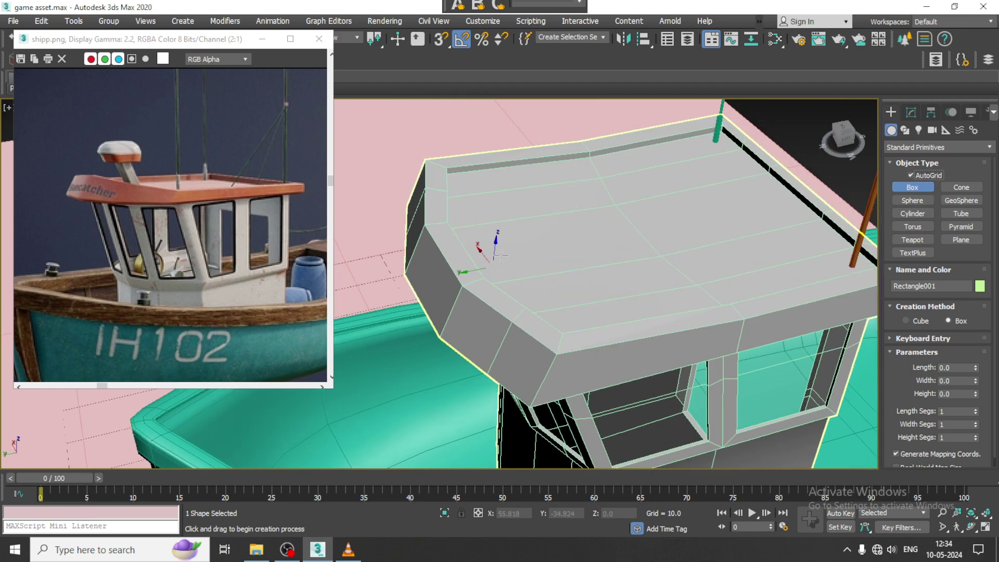
left_click_drag(503, 249, 508, 257)
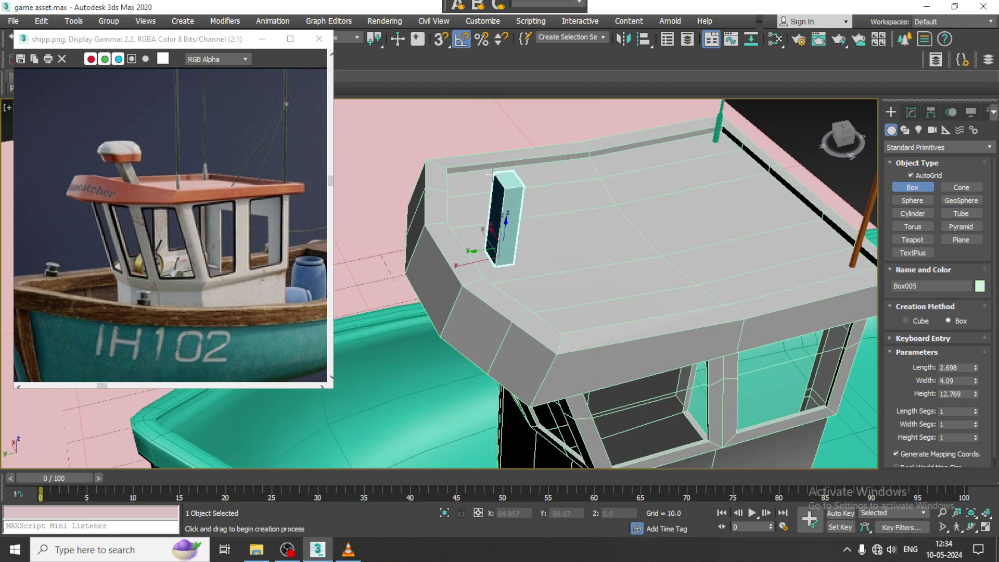
left_click(513, 157)
key("w")
Convert the roof post to Editable Poly and shift its top vertices toward the bow to tilt it
middle_click_drag(576, 184, 507, 167, "alt")
right_click(507, 167)
mouse_move(589, 303)
left_click(686, 314)
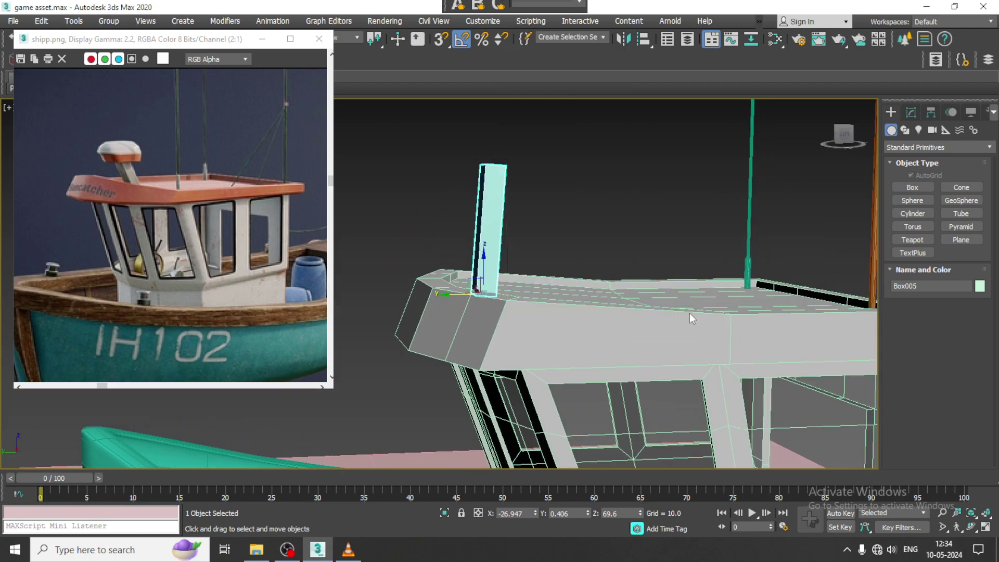
key("1")
left_click_drag(438, 148, 530, 181)
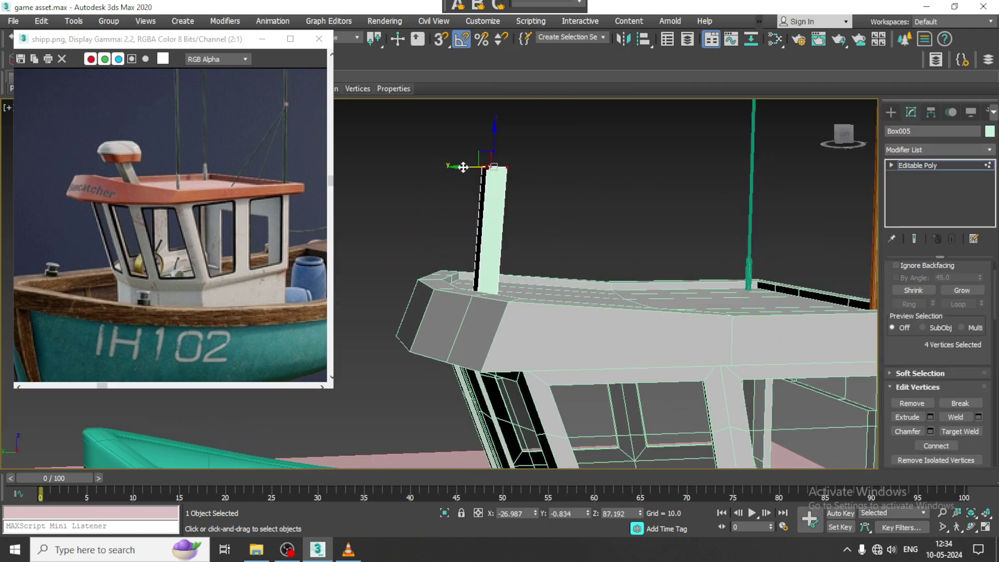
left_click_drag(463, 167, 413, 163)
middle_click_drag(412, 163, 482, 211, "alt")
Create a second AutoGrid box on top of the tilted post, about 9.7 long and 13.1 wide
left_click(892, 113)
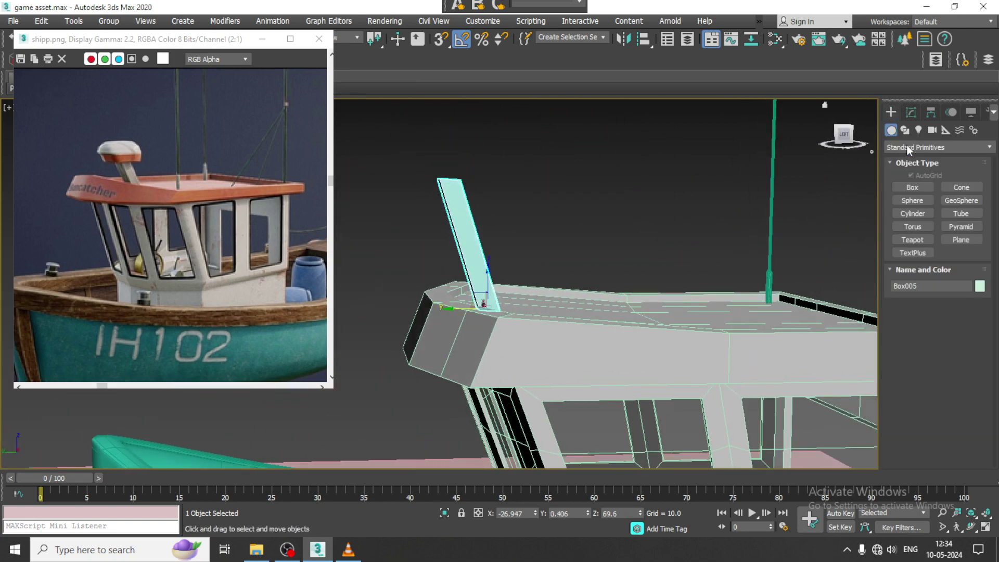
left_click(906, 186)
middle_click_drag(570, 162, 635, 221, "alt")
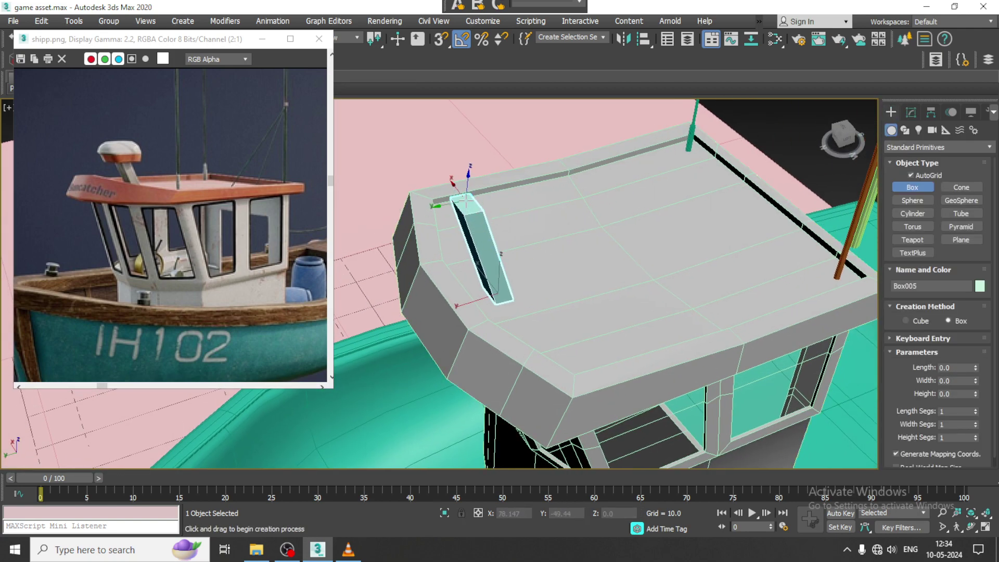
left_click_drag(467, 200, 444, 269)
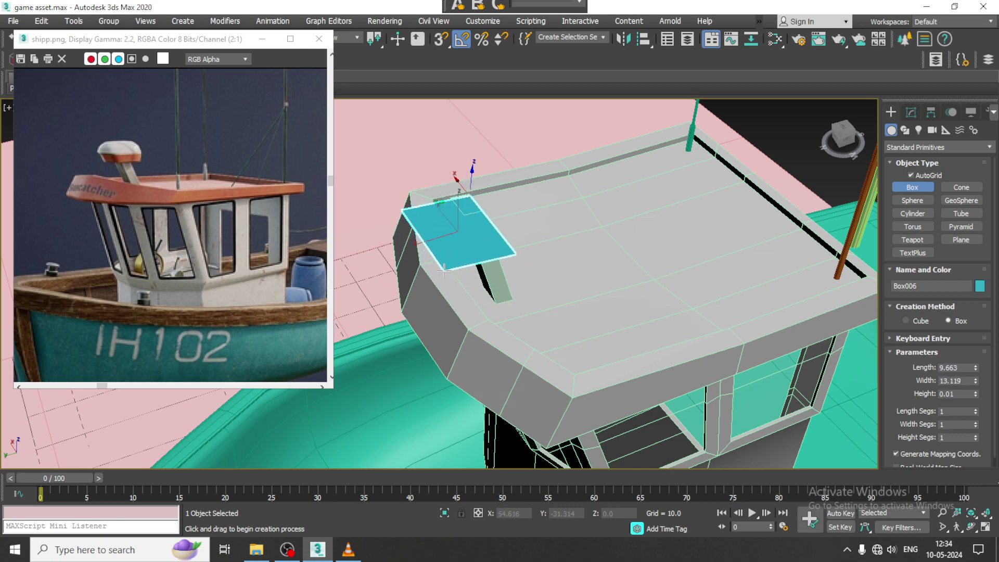
left_click(451, 219)
middle_click_drag(450, 219, 552, 158, "alt")
key("w")
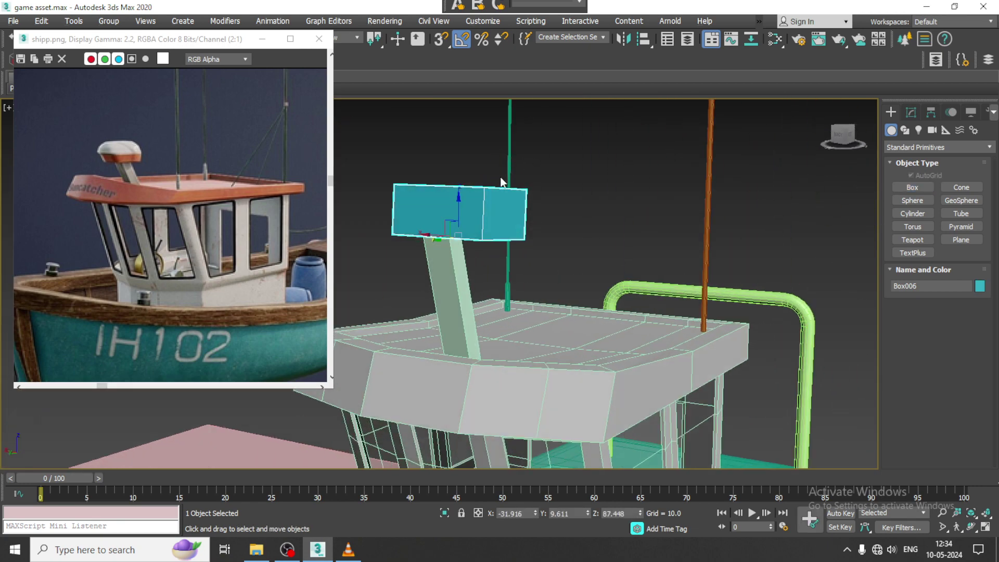
Shift the new box sideways along X until it is centred over the tilted post
middle_click_drag(501, 181, 611, 222)
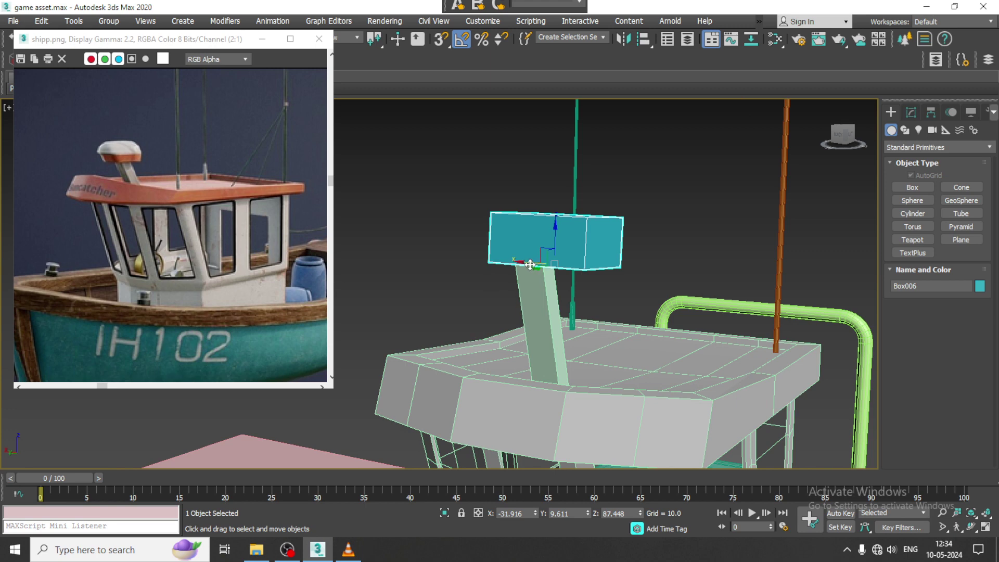
left_click_drag(520, 263, 476, 257)
middle_click_drag(629, 248, 550, 238, "alt")
Rotate the box level in the Left view and shift it back over the top of the post
key("alt+w")
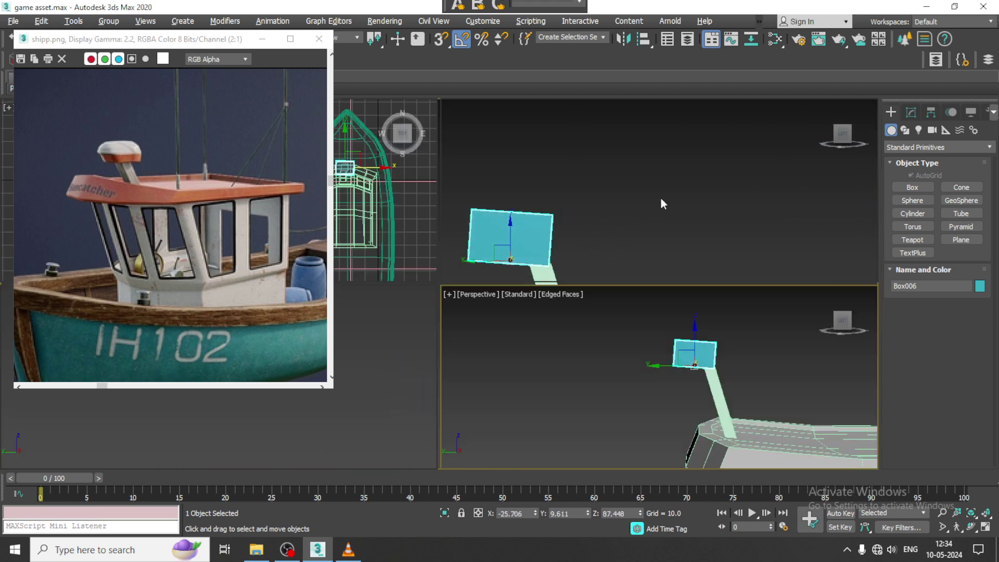
middle_click(660, 196)
key("alt+w")
key("z")
middle_click_drag(608, 188, 717, 186)
key("alt+w")
middle_click(409, 355)
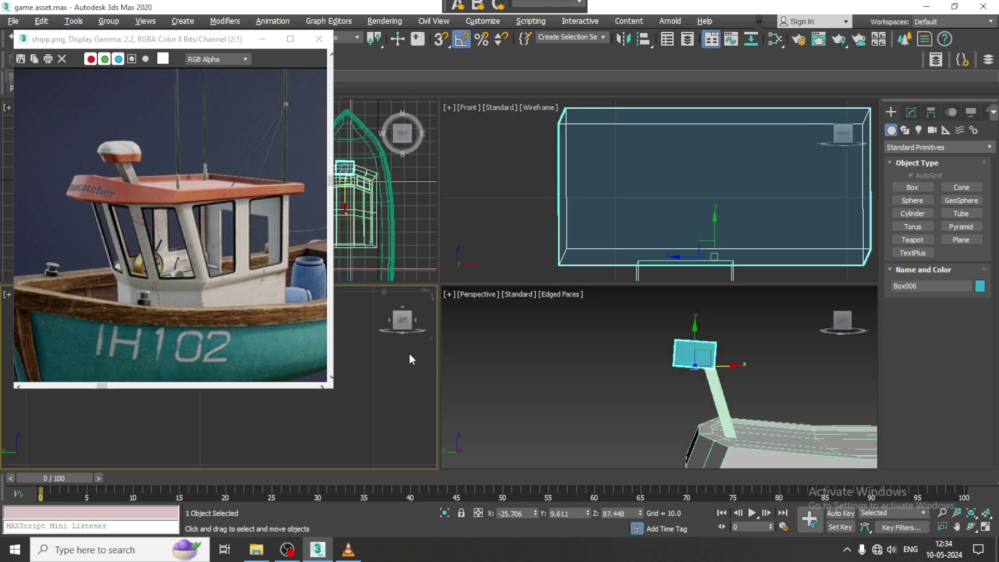
key("alt+w")
key("z")
key("e")
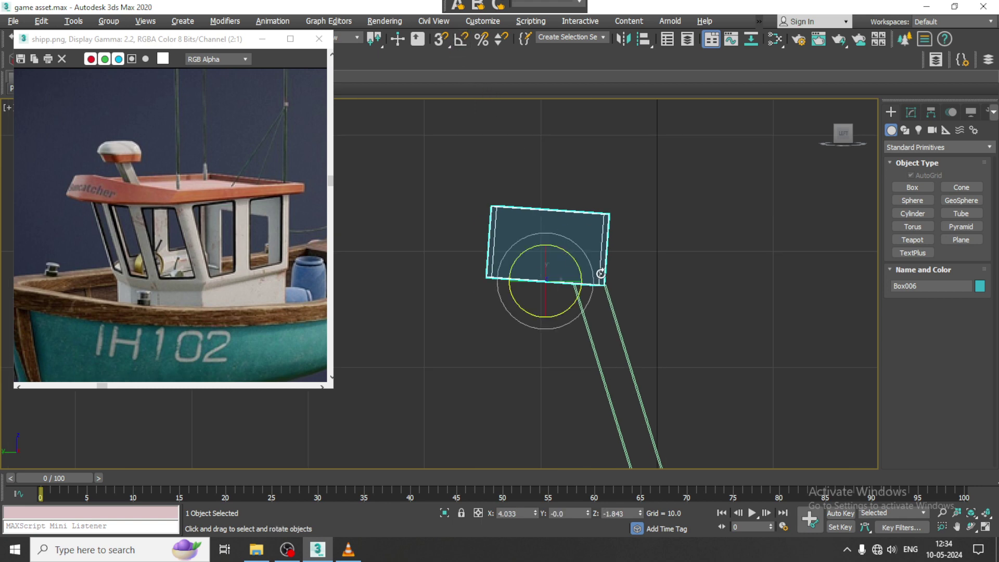
mouse_move(576, 257)
left_mouse_down()
mouse_move(568, 250)
mouse_move(568, 268)
mouse_move(620, 274)
mouse_move(592, 260)
left_mouse_up()
key("w")
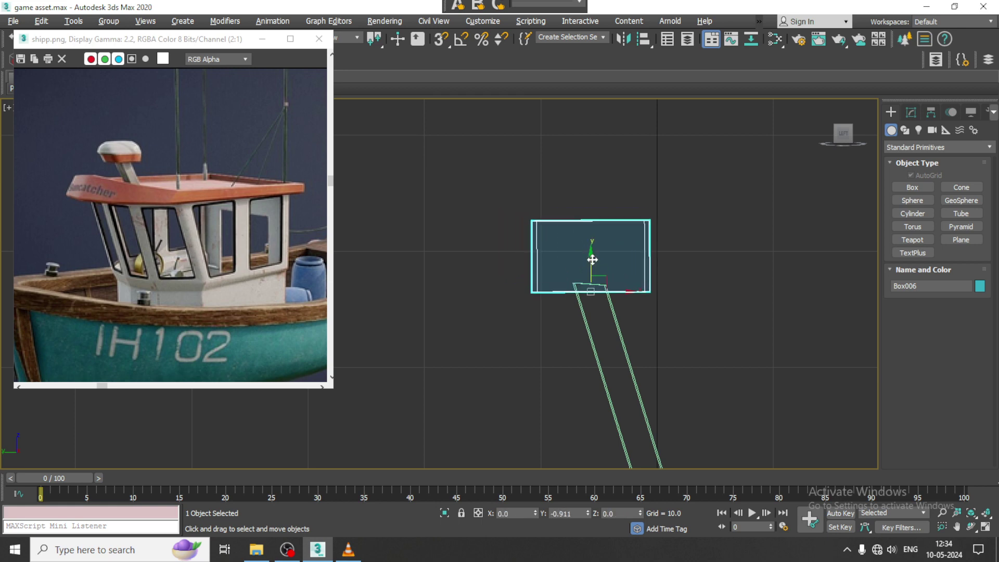
Return to the Perspective view and convert the box on the post to Editable Poly
key("alt+w")
middle_click(690, 391)
key("alt+w")
middle_click_drag(530, 312, 580, 288, "alt")
right_click(577, 279)
mouse_move(692, 414)
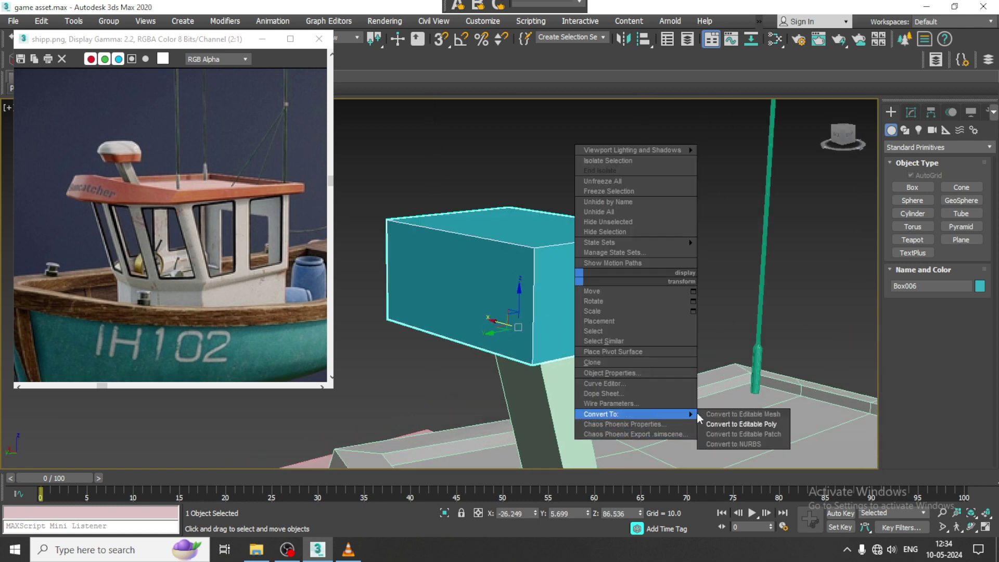
left_click(739, 424)
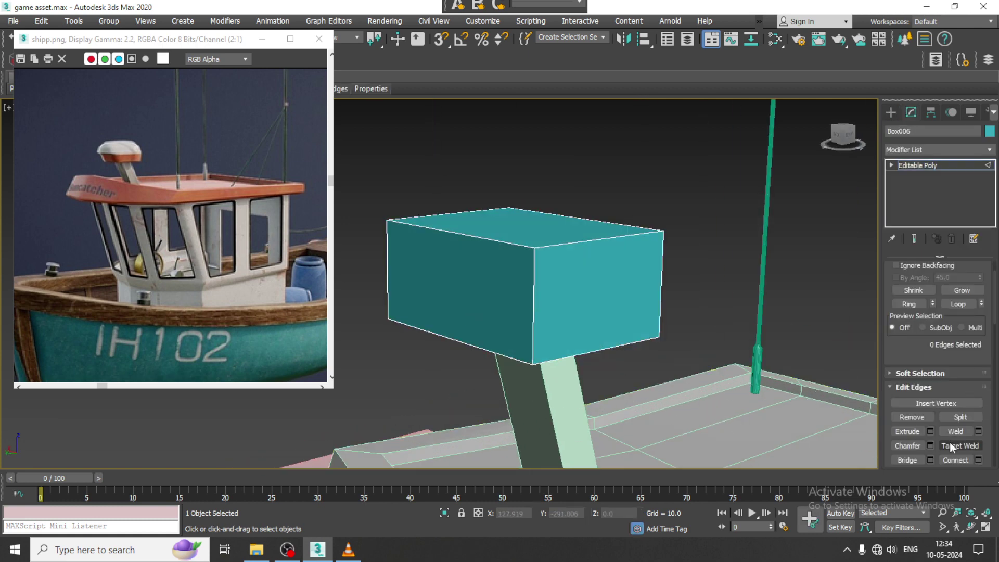
Connect the box's four vertical edges with one segment and lower the new edge loop slightly
key("alt+r")
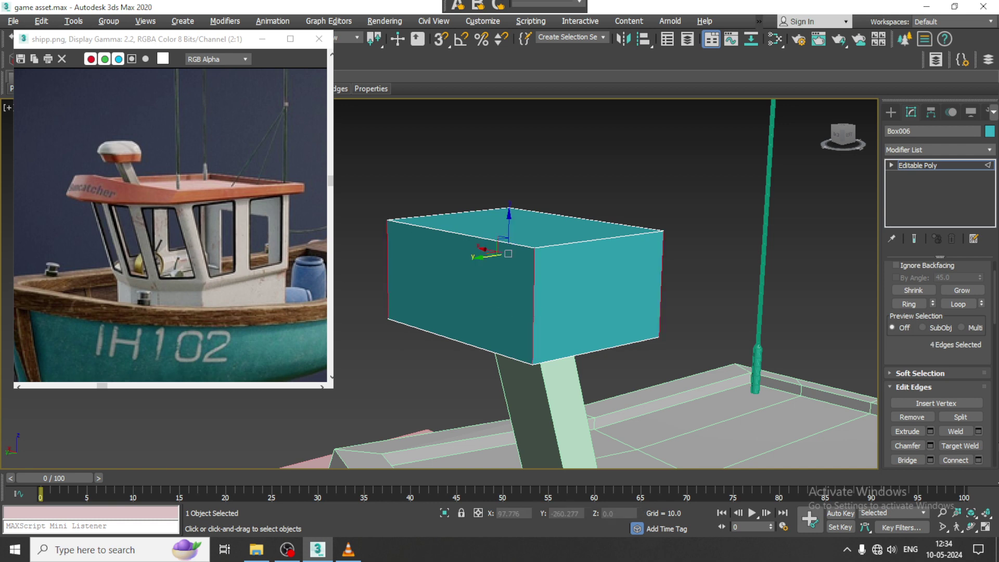
left_click(978, 461)
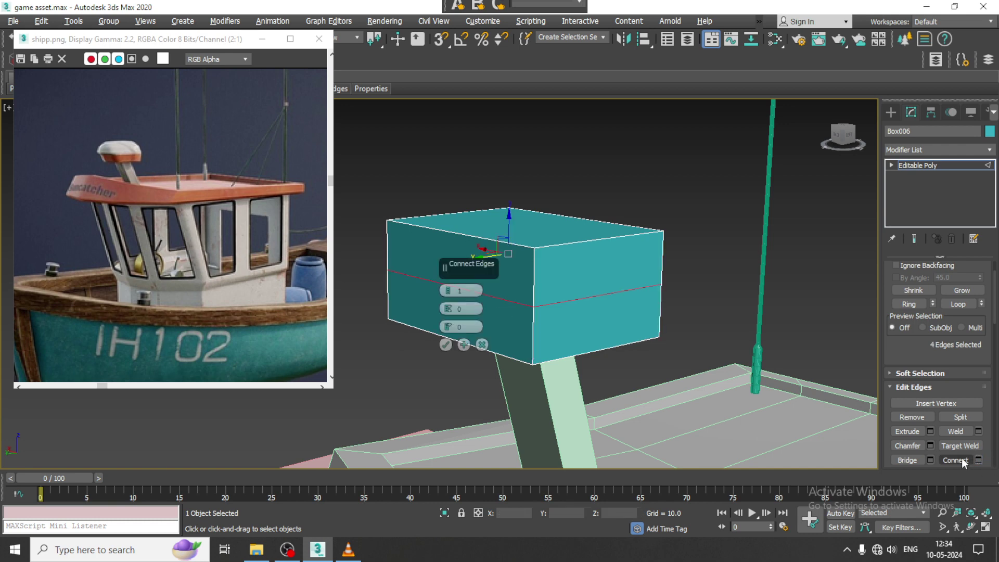
left_click(446, 344)
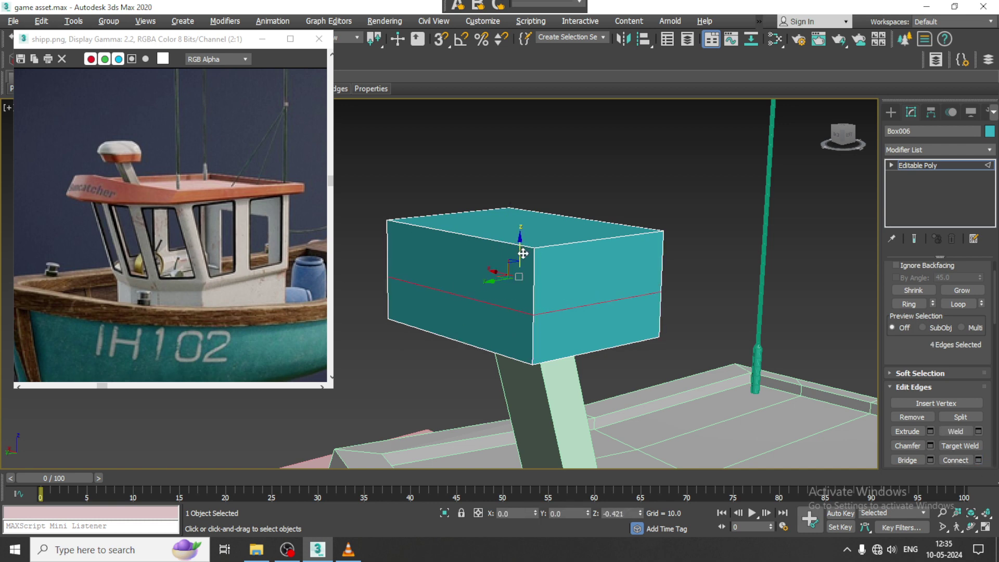
Scale the box's four bottom vertices inward to about 89 percent to taper its lower part
middle_click_drag(651, 309, 631, 290, "alt")
key("1")
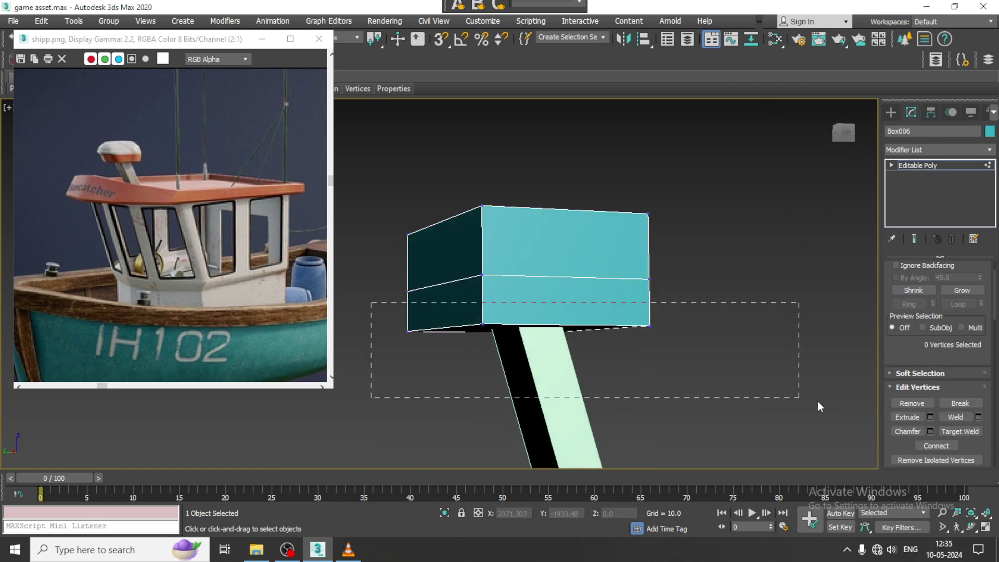
left_click_drag(817, 401, 819, 402)
middle_click_drag(572, 314, 569, 329, "alt")
key("r")
left_click_drag(517, 323, 525, 333)
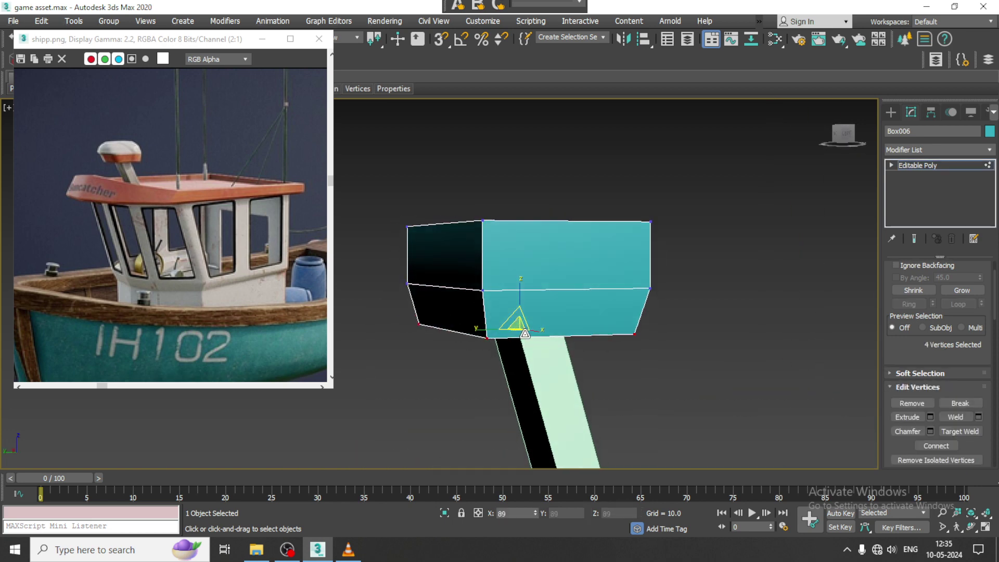
middle_click_drag(522, 240, 549, 302, "alt")
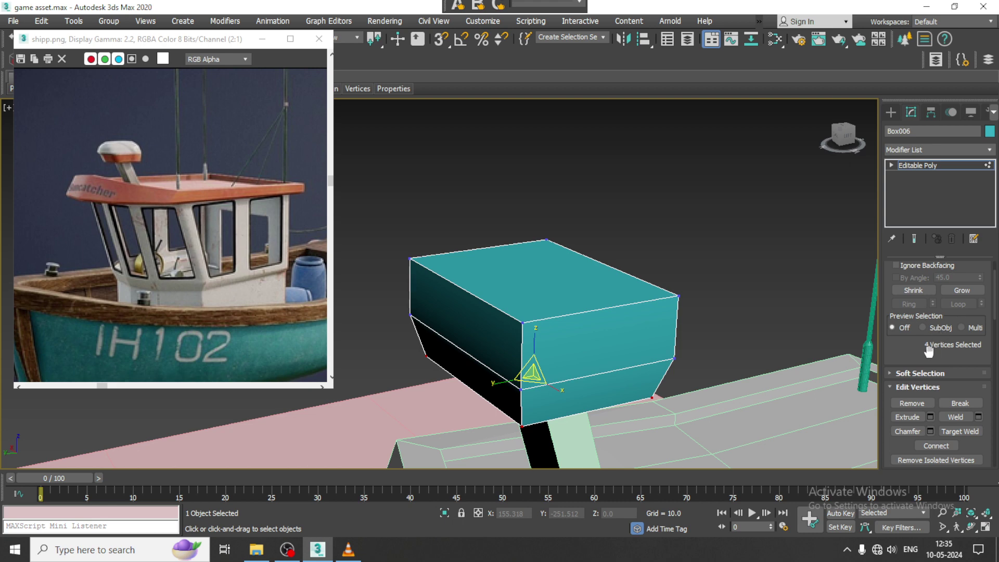
Chamfer the box's four top edges by 1.59 with 3 segments and leave edge editing
key("4")
left_click(584, 283)
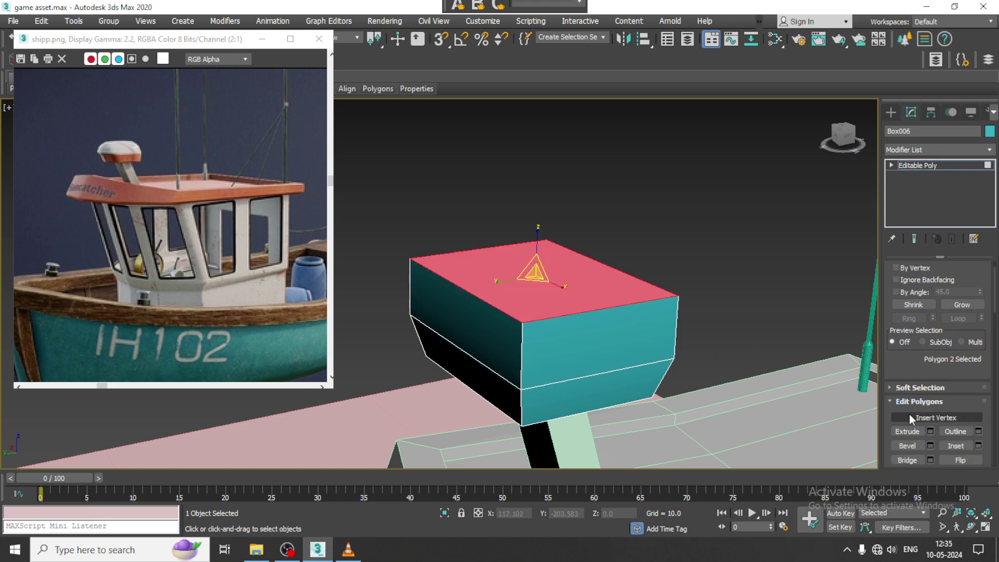
key("2")
left_click(568, 313)
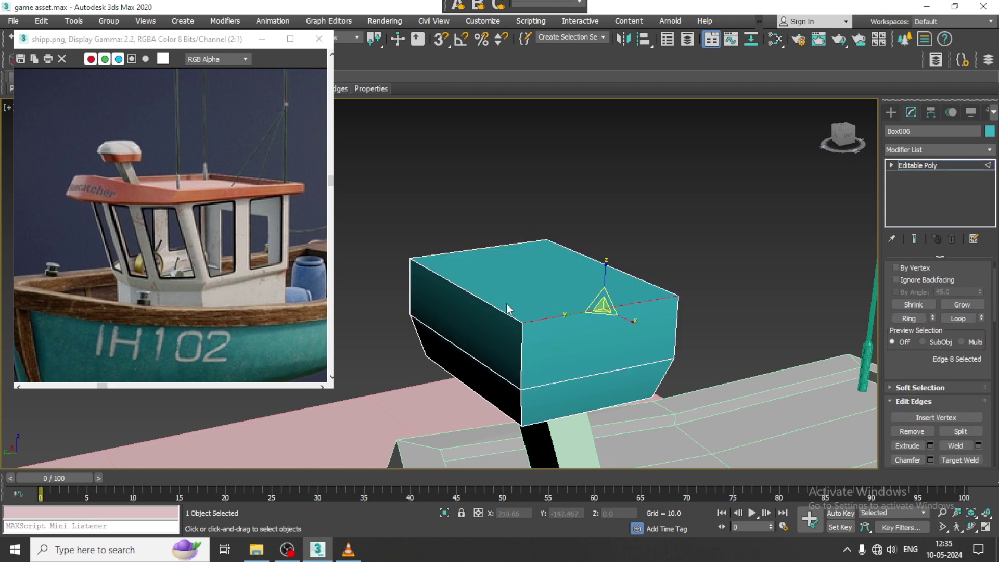
left_click(502, 306, "ctrl")
left_click(483, 247, "ctrl")
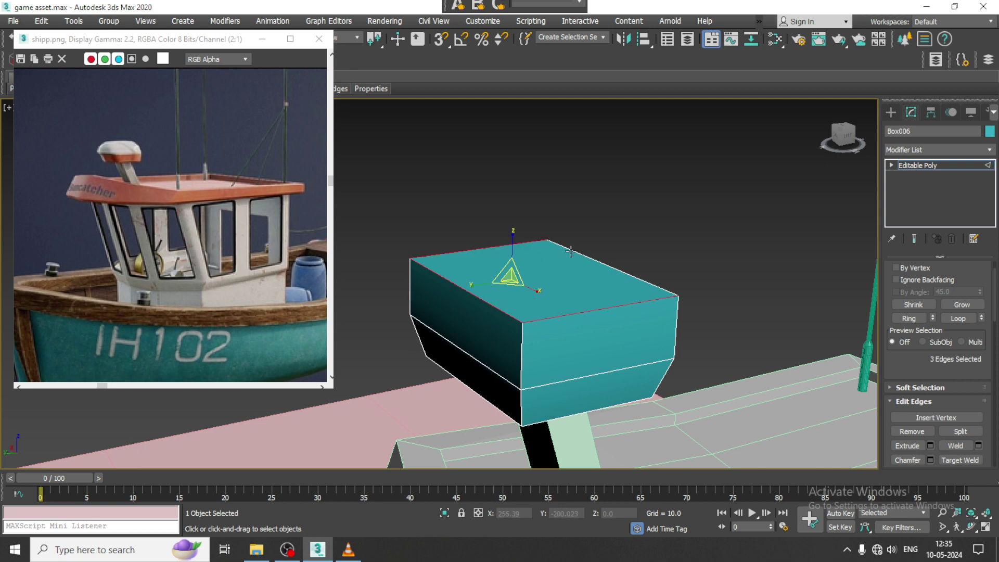
left_click(600, 262, "ctrl")
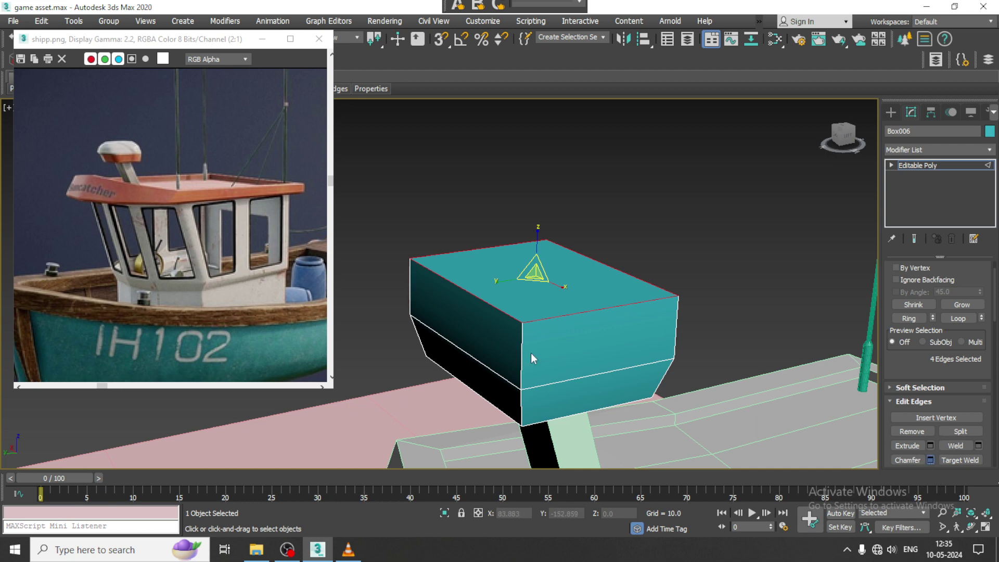
key("ctrl+shift+c")
left_click_drag(450, 309, 451, 321)
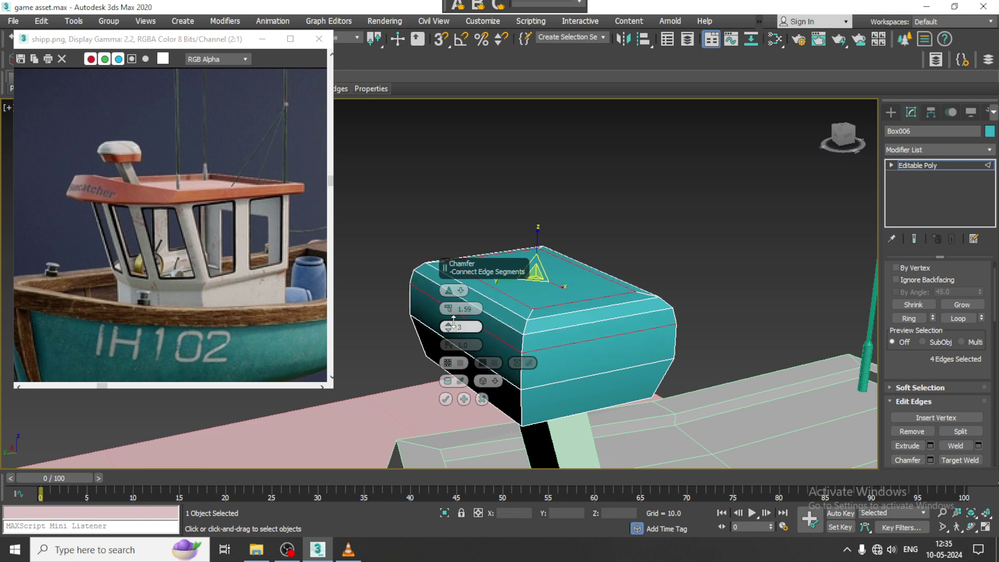
left_click(446, 400)
scroll(573, 333, "down", 1)
middle_click_drag(572, 323, 533, 285, "alt")
left_click(954, 164)
scroll(636, 289, "down", 4)
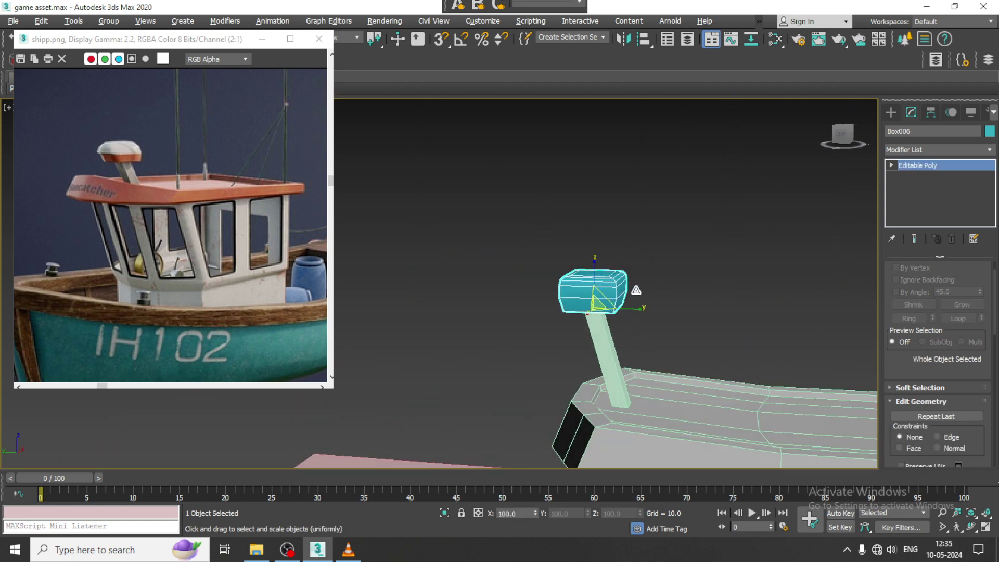
middle_click_drag(635, 289, 570, 276, "alt")
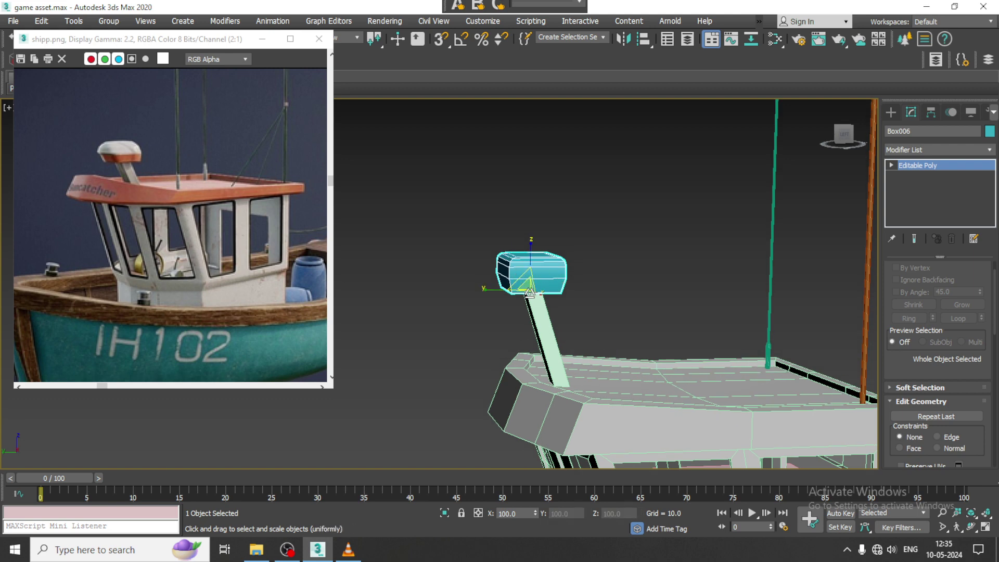
Uniformly enlarge the tapered radar box on top of the roof post
left_click_drag(527, 287, 536, 271)
key("w")
scroll(591, 311, "down", 5)
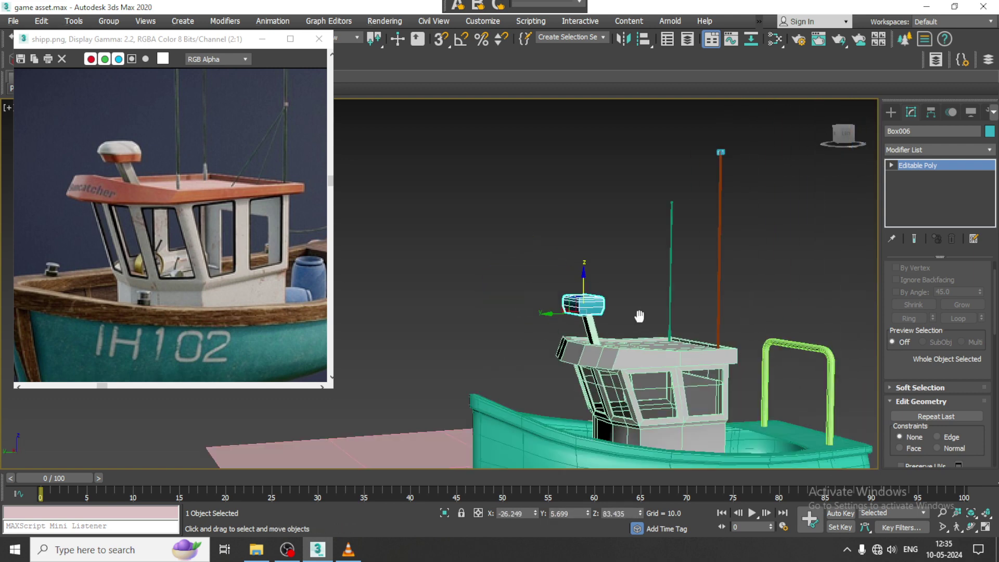
middle_click_drag(565, 309, 553, 296, "alt")
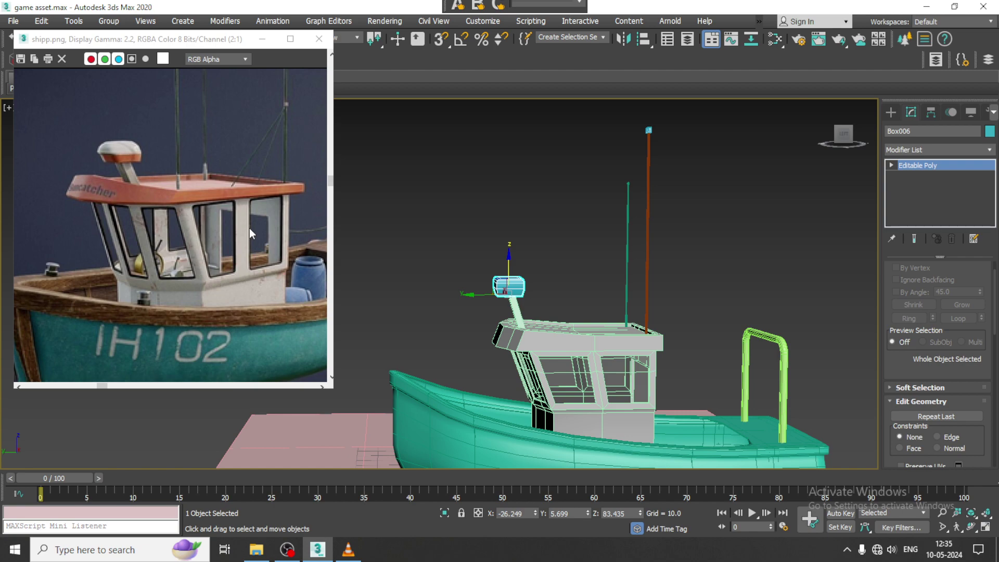
middle_click_drag(611, 315, 592, 347, "alt")
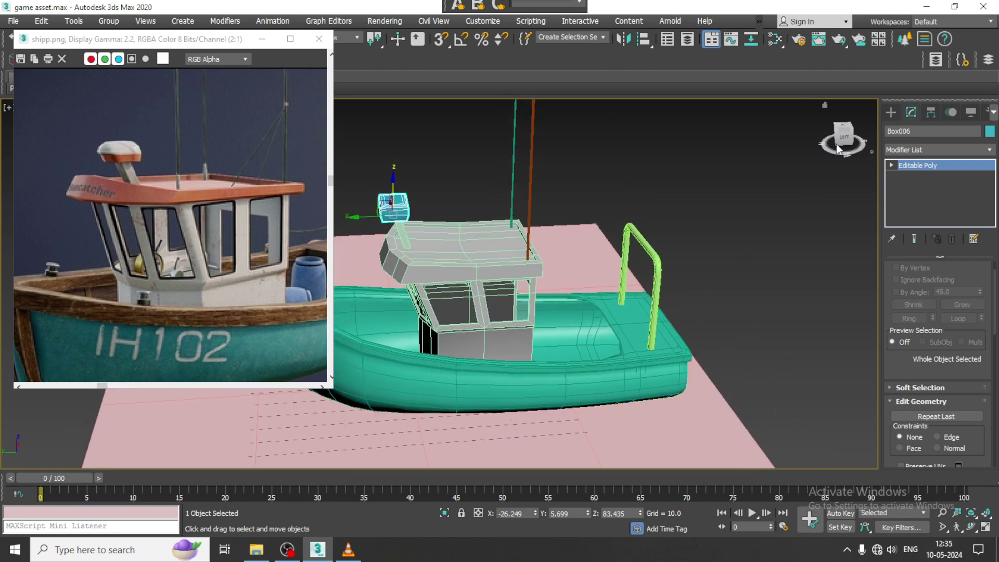
Create a cylinder about 9.46 in radius and 28.67 high on the ground plane beside the boat
left_click(896, 112)
middle_click_drag(649, 235, 667, 239)
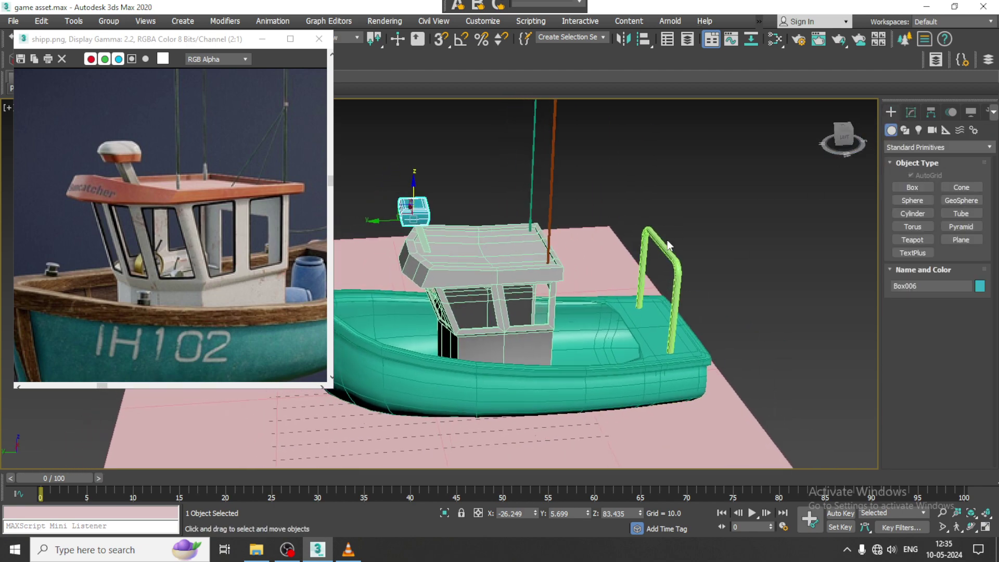
left_click(913, 213)
middle_click_drag(640, 374, 625, 357, "alt")
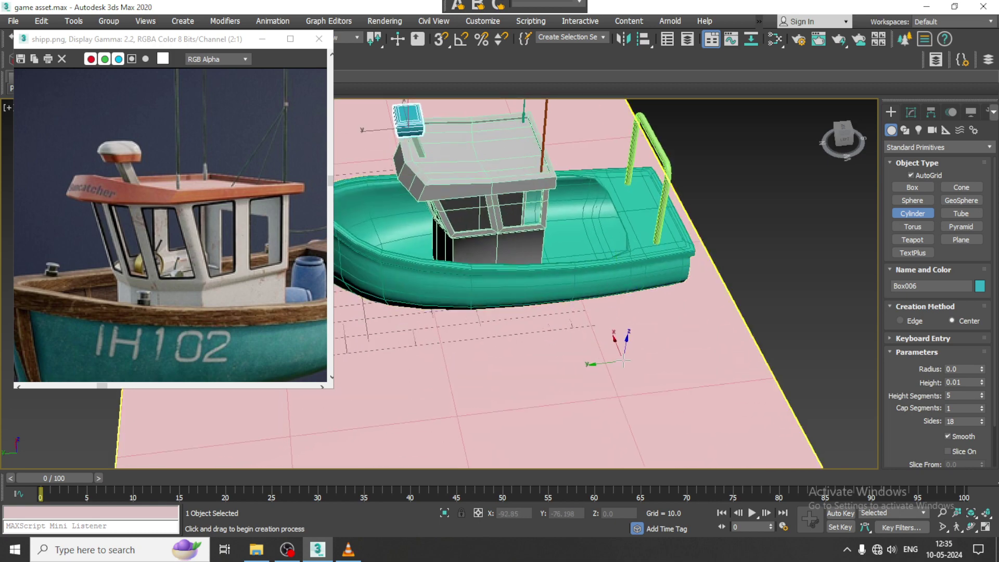
left_click_drag(623, 361, 625, 375)
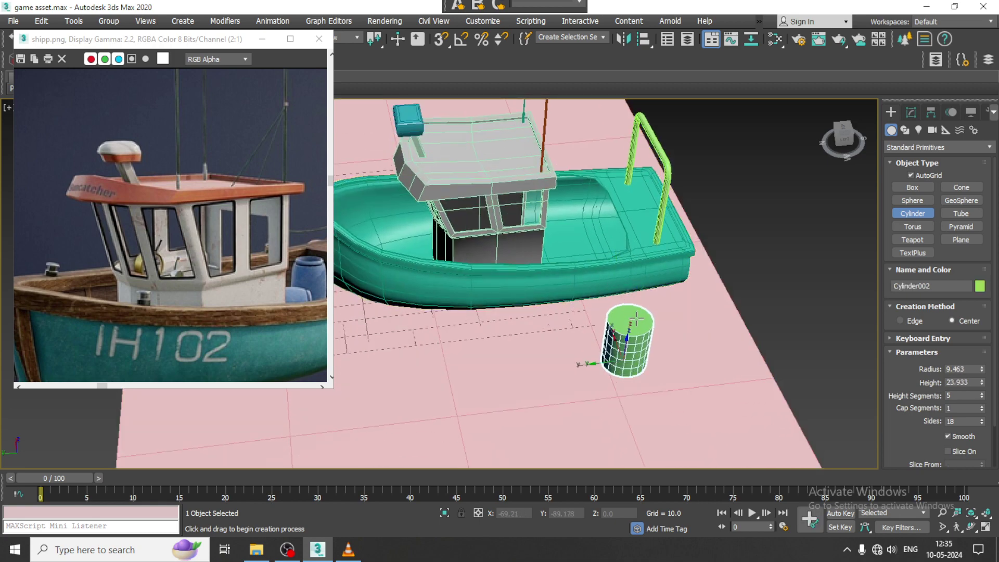
left_click(631, 318)
middle_click_drag(632, 318, 633, 281, "alt")
scroll(635, 292, "up", 5)
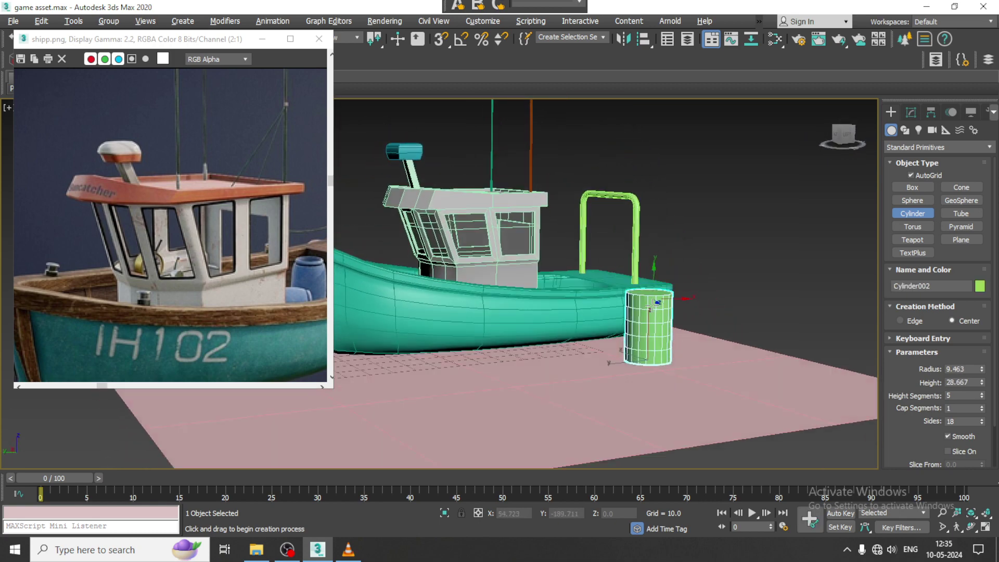
Scale the cylinder's height to about 92 percent and convert it to Editable Poly
key("r")
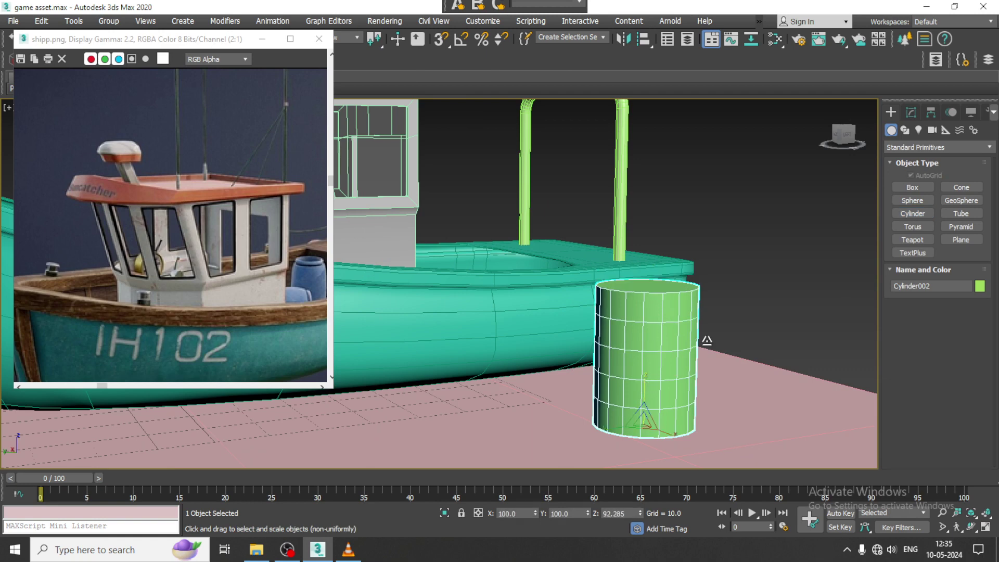
key("w")
left_click(913, 117)
right_click(638, 313)
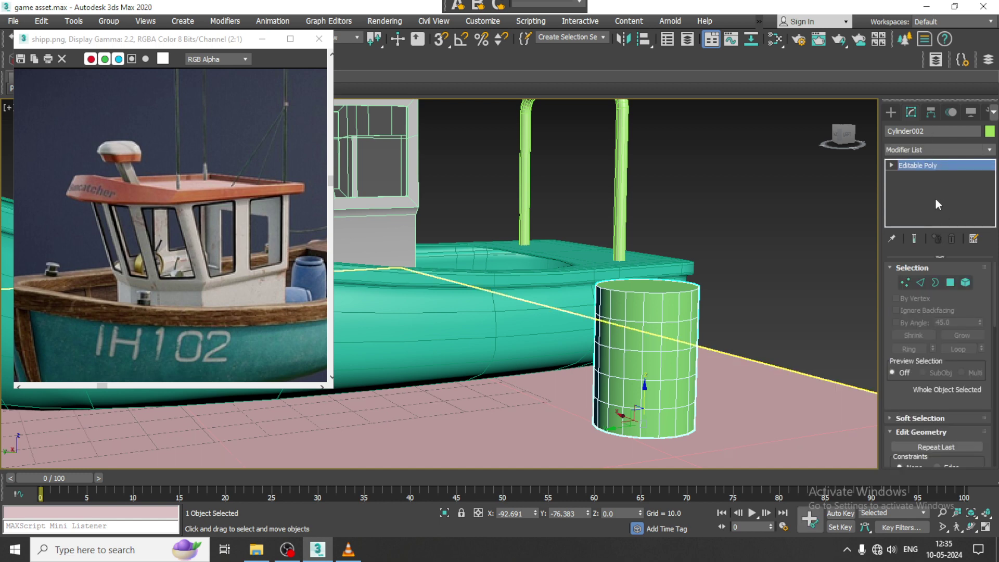
Apply an FFD(cyl) modifier with a 4x6x4 lattice to the cylinder
left_click(935, 149)
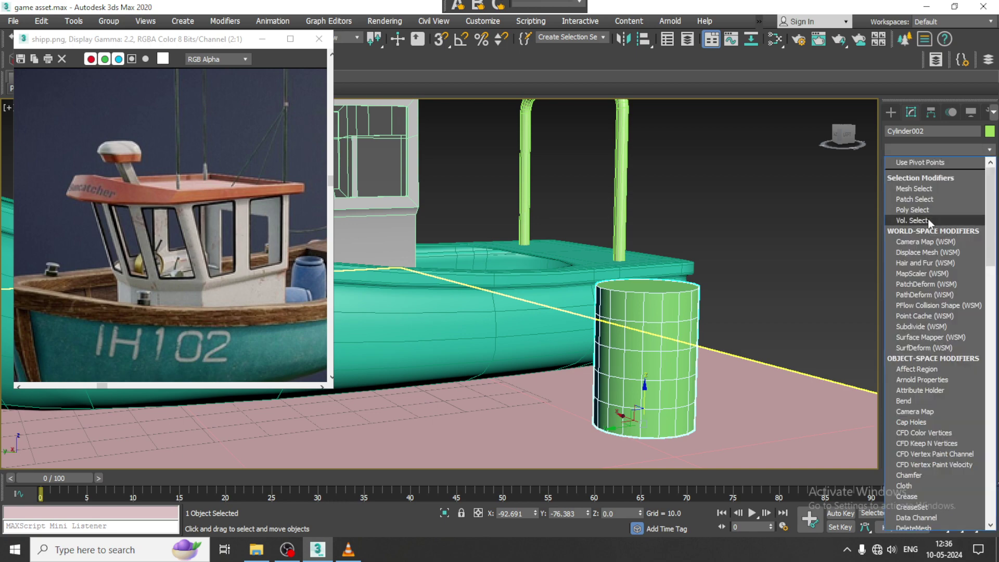
scroll(928, 219, "down", 1)
scroll(928, 219, "down", 5)
left_click(926, 201)
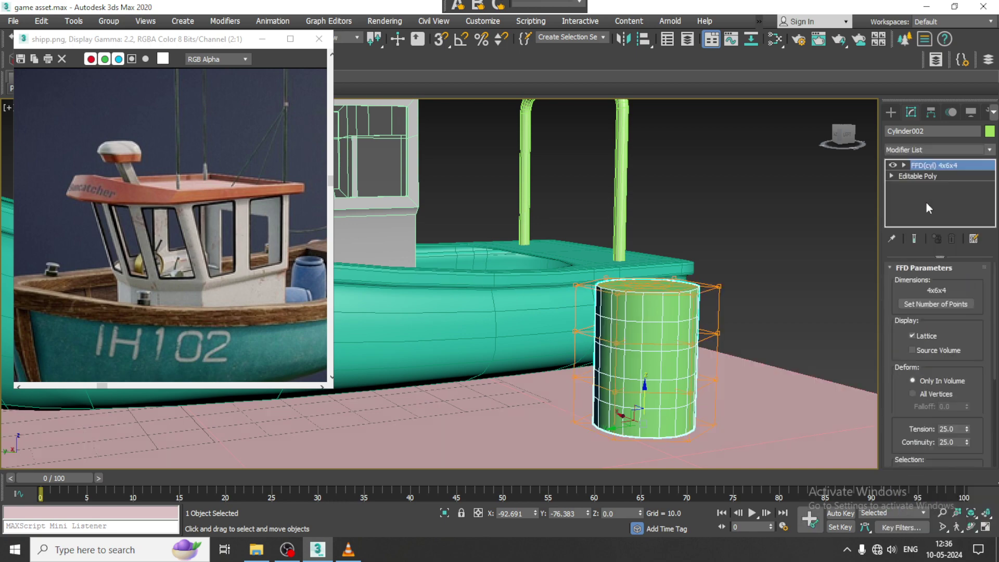
In the Front view, scale the two middle rows of FFD control points to 123 percent to bulge the cylinder into a barrel
key("alt+w")
key("alt+w")
middle_click_drag(704, 224, 657, 168)
key("z")
scroll(656, 176, "down", 3)
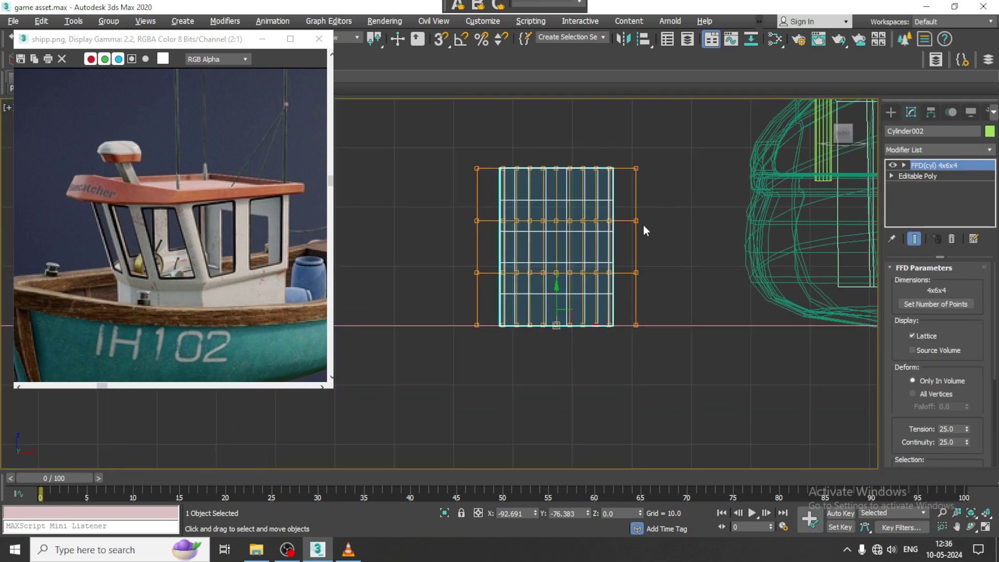
scroll(643, 225, "up", 3)
key("q")
key("1")
middle_click_drag(561, 249, 675, 245)
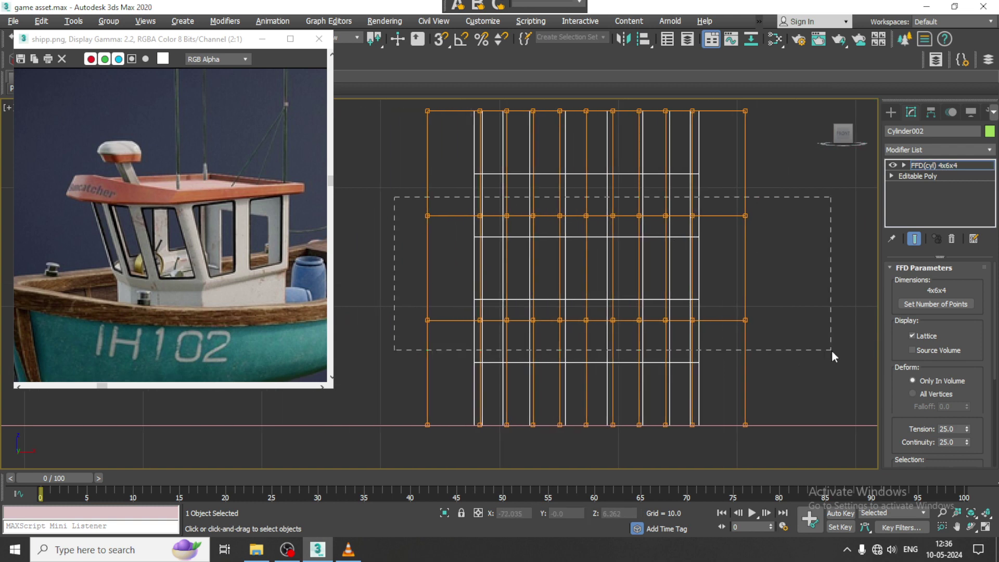
left_click_drag(831, 351, 832, 352)
key("r")
left_click_drag(591, 268, 557, 251)
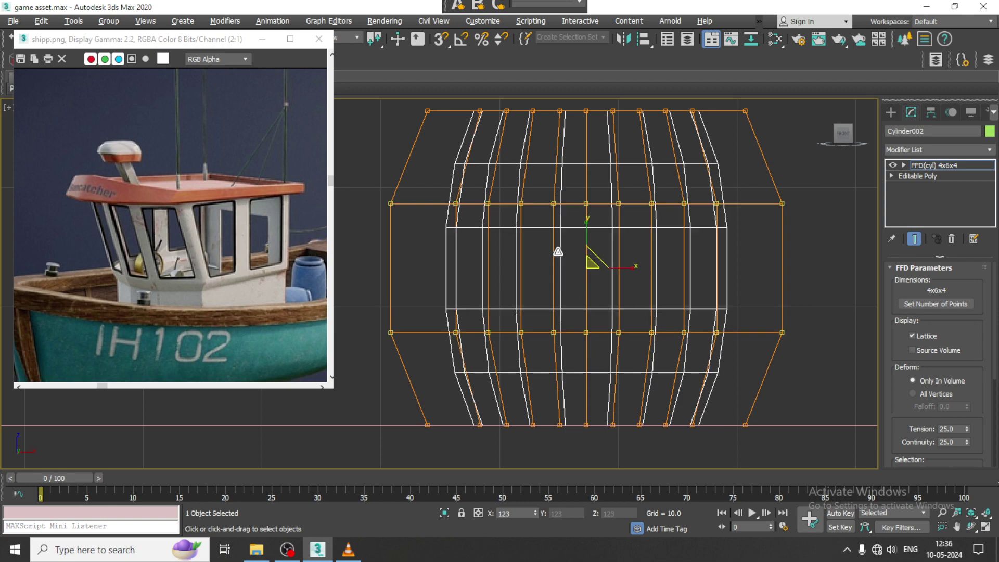
Return to the Perspective view and collapse the bulged barrel to Editable Poly
middle_click_drag(606, 229, 618, 263)
key("alt+w")
middle_click_drag(751, 351, 742, 356)
key("alt+w")
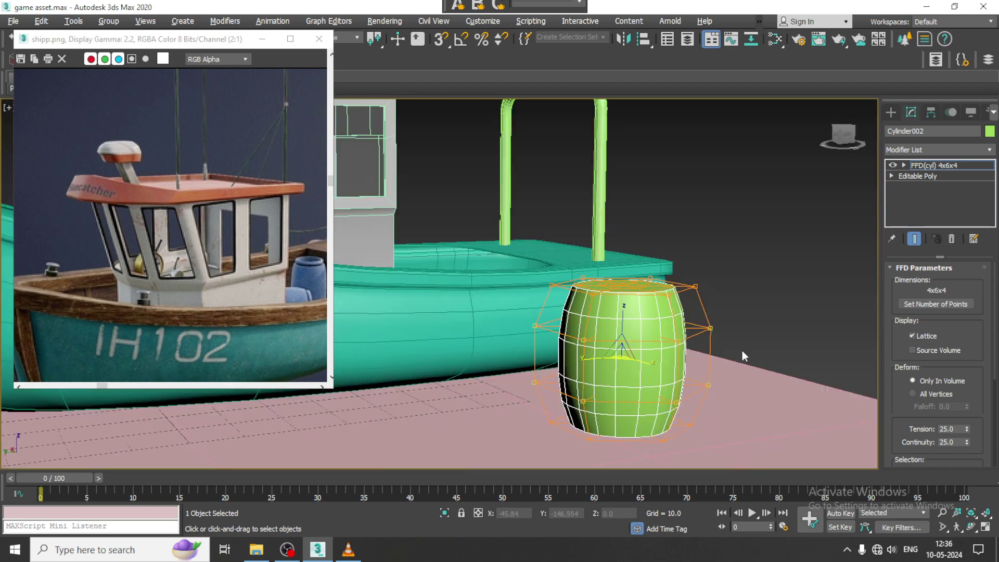
middle_click_drag(699, 293, 690, 318, "alt")
scroll(690, 316, "up", 3)
key("w")
right_click(658, 274)
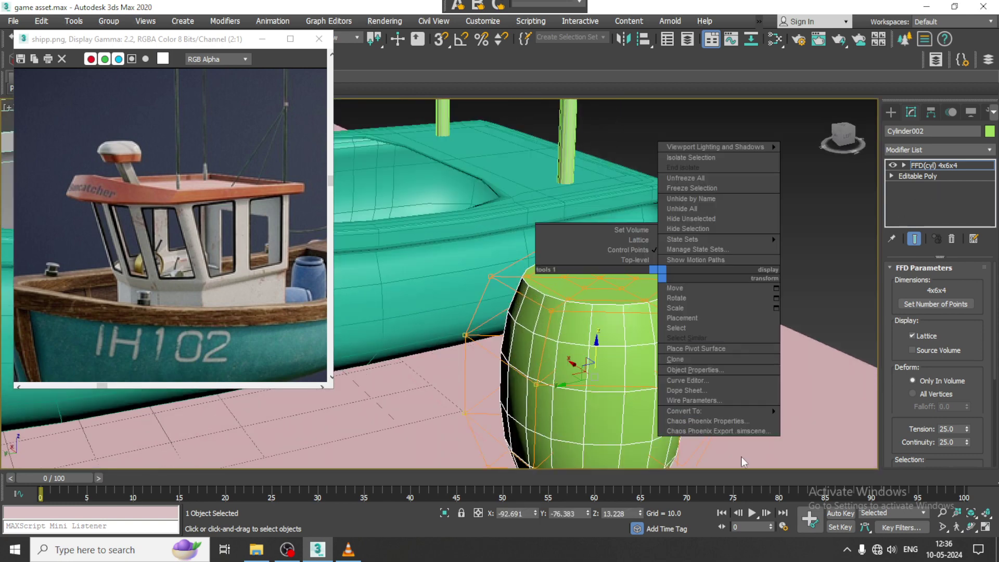
mouse_move(738, 411)
left_click(828, 421)
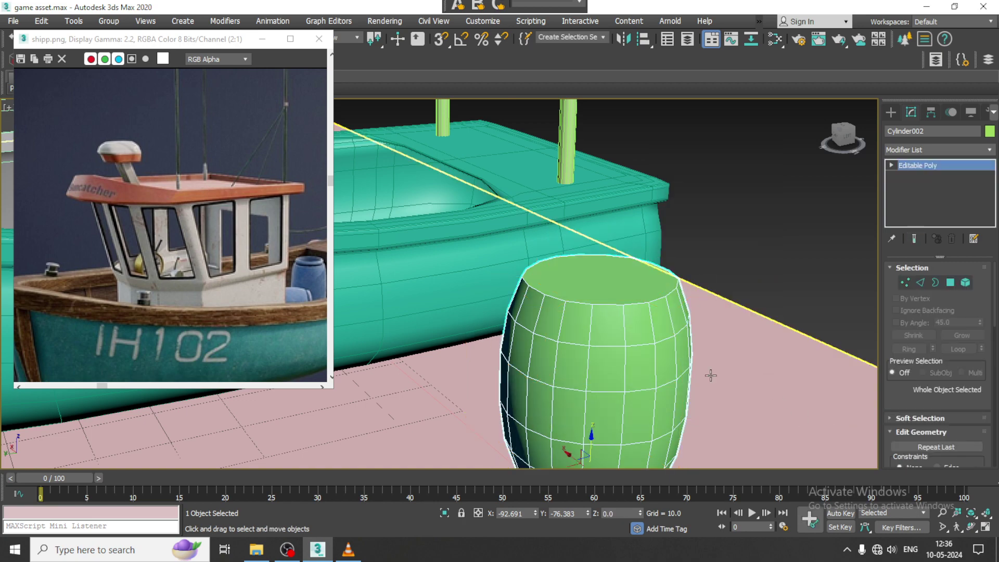
Inset the barrel's top polygon by 1.0
key("4")
left_click(613, 291)
middle_click_drag(612, 291, 677, 325, "alt")
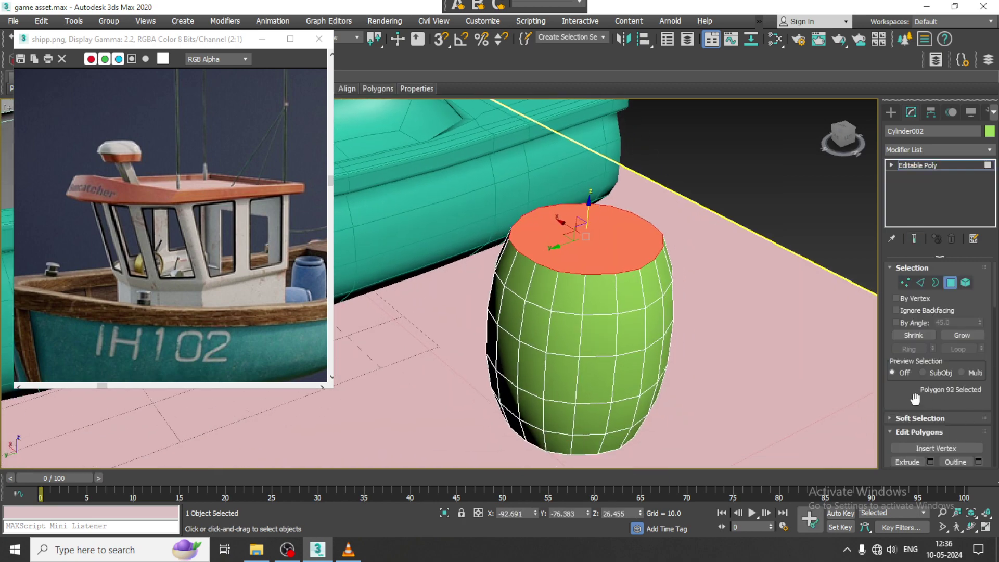
scroll(915, 399, "down", 3)
left_click(978, 383)
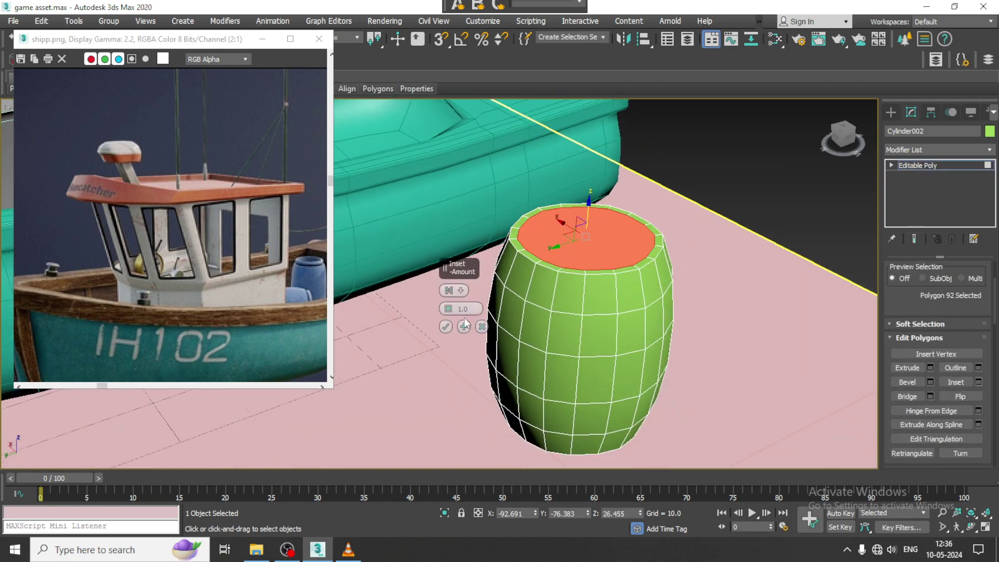
left_click(446, 326)
Extrude the inset top polygon by a small negative height to recess the barrel's lid
middle_click_drag(628, 325, 588, 255, "alt")
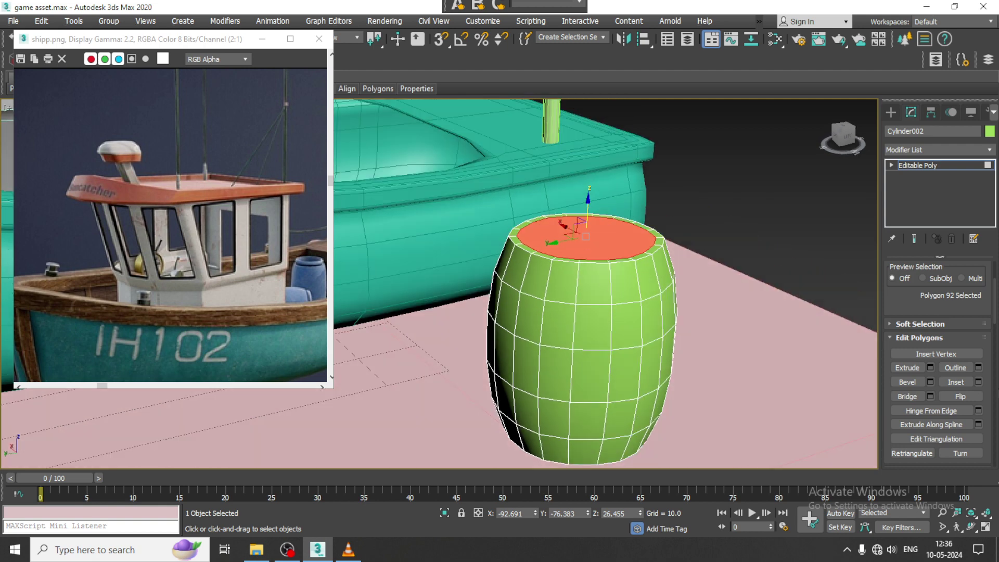
left_click(931, 368)
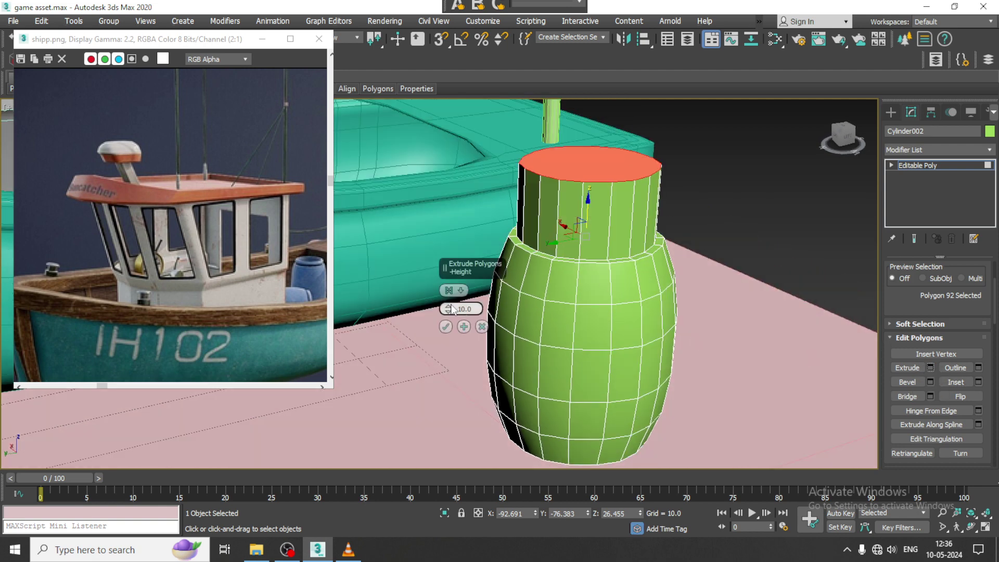
left_click_drag(448, 313, 464, 370)
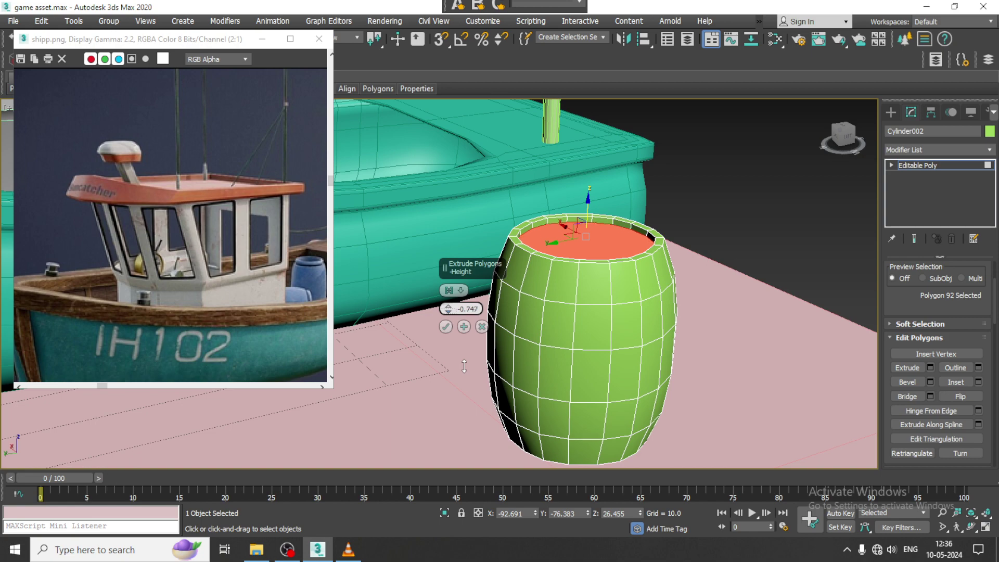
left_click(445, 327)
Leave polygon editing and move the barrel onto the aft deck behind the cabin, at X about -8.36
scroll(463, 324, "down", 3)
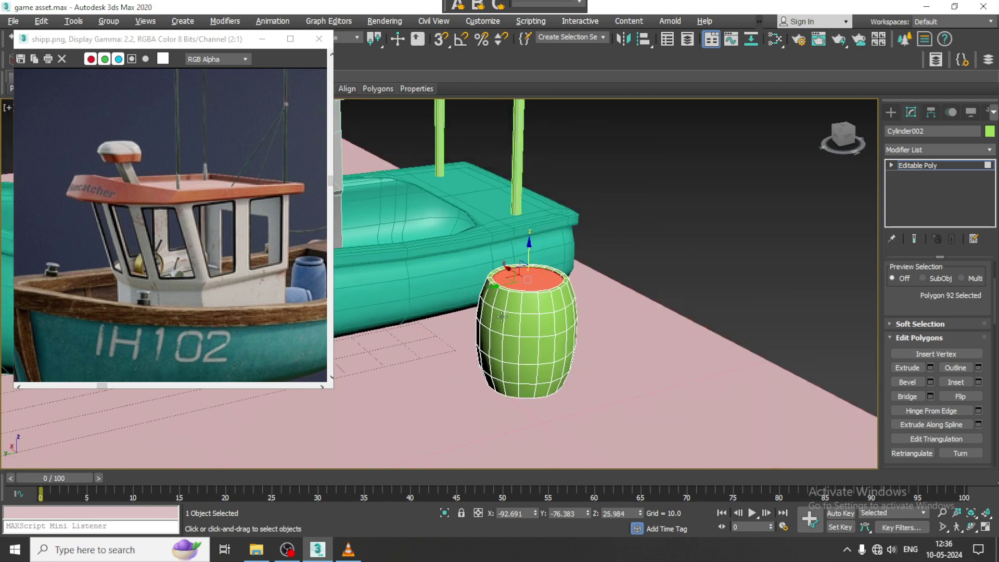
middle_click_drag(489, 323, 538, 292, "alt")
left_click(948, 164)
middle_click_drag(604, 312, 551, 344, "alt")
left_click_drag(542, 352, 358, 272)
middle_click_drag(368, 273, 462, 327, "alt")
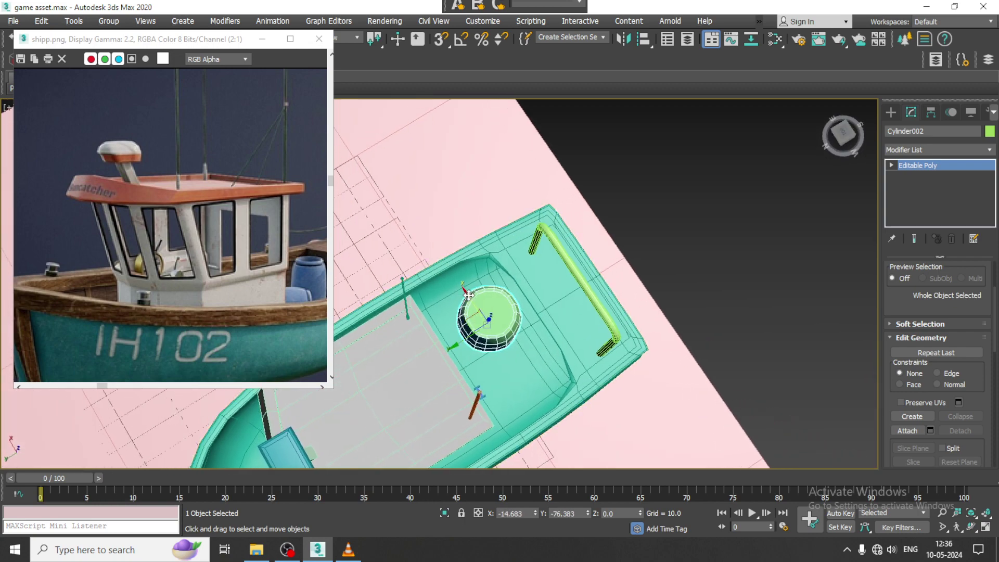
left_click_drag(467, 298, 455, 282)
middle_click_drag(453, 280, 521, 343, "alt")
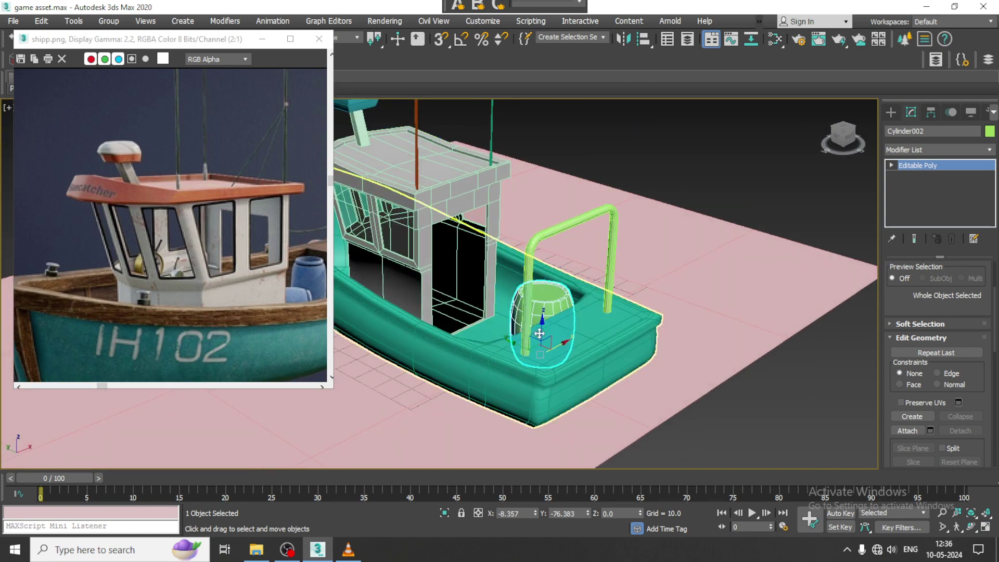
Clone the barrel as one copy along the X axis to X -39.87
left_click_drag(524, 352, 513, 366, "shift")
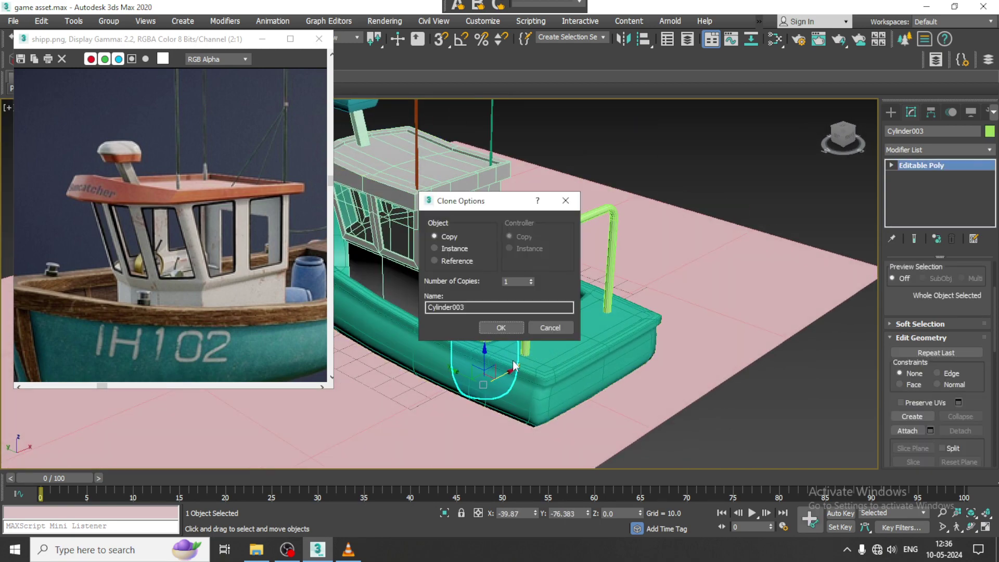
left_click(503, 328)
middle_click_drag(468, 154, 442, 73)
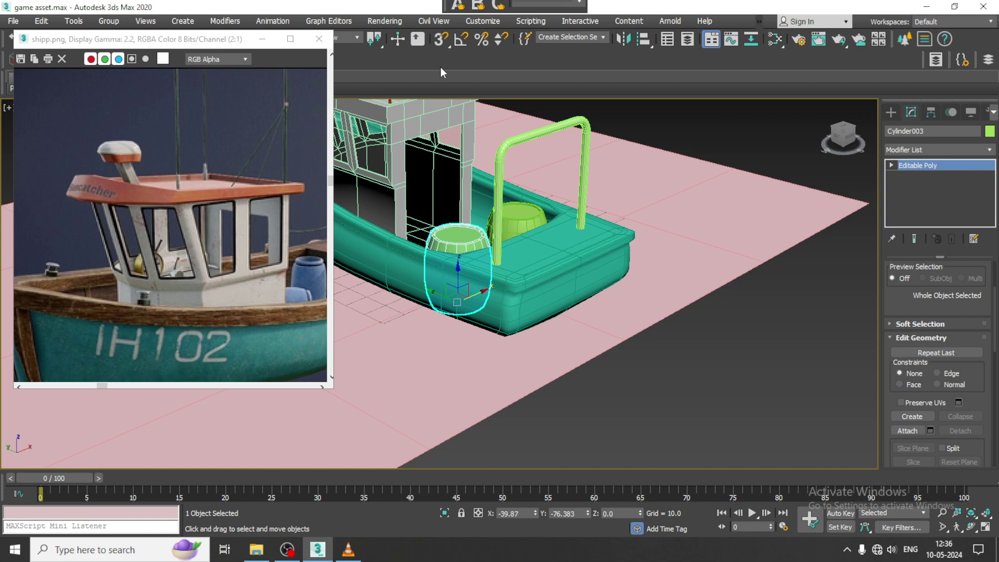
Turn on angle snap and rotate the copied barrel -90 degrees about Y to lay it on its side
left_click(462, 39)
key("e")
left_click_drag(438, 295, 435, 299)
middle_click_drag(464, 277, 475, 285, "alt")
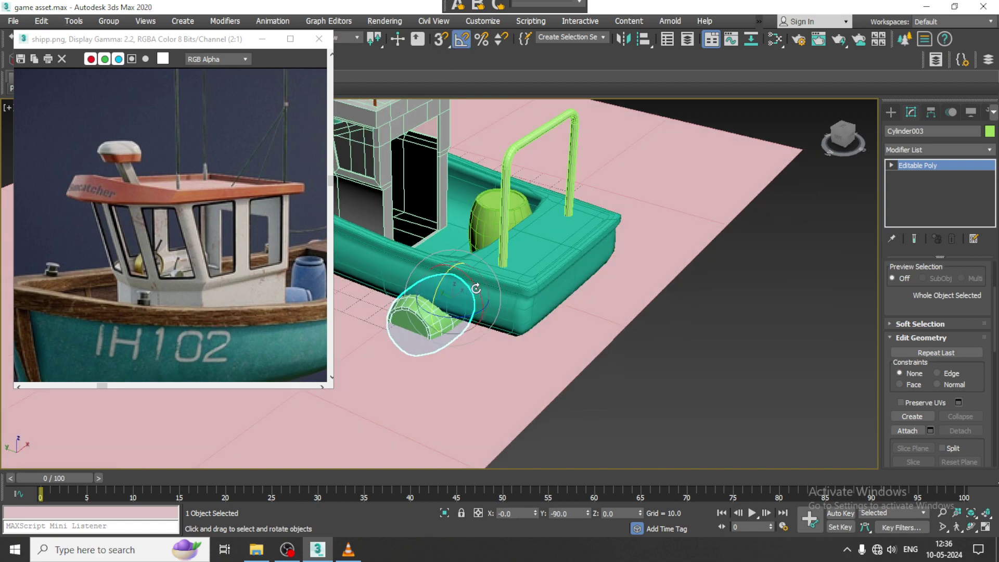
Raise the lying barrel to Z about 13.6 and move it inboard along X onto the aft deck
key("w")
left_click_drag(448, 269, 448, 243)
middle_click_drag(448, 244, 430, 280, "alt")
scroll(431, 280, "up", 3)
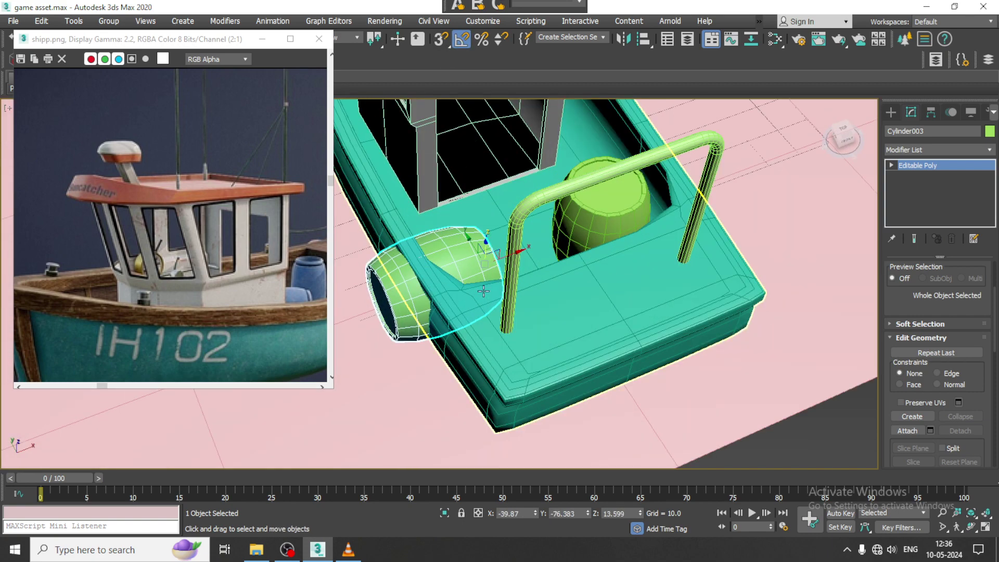
left_click_drag(510, 255, 571, 230)
Try to rotate the lying barrel on the deck and undo the rotation
key("e")
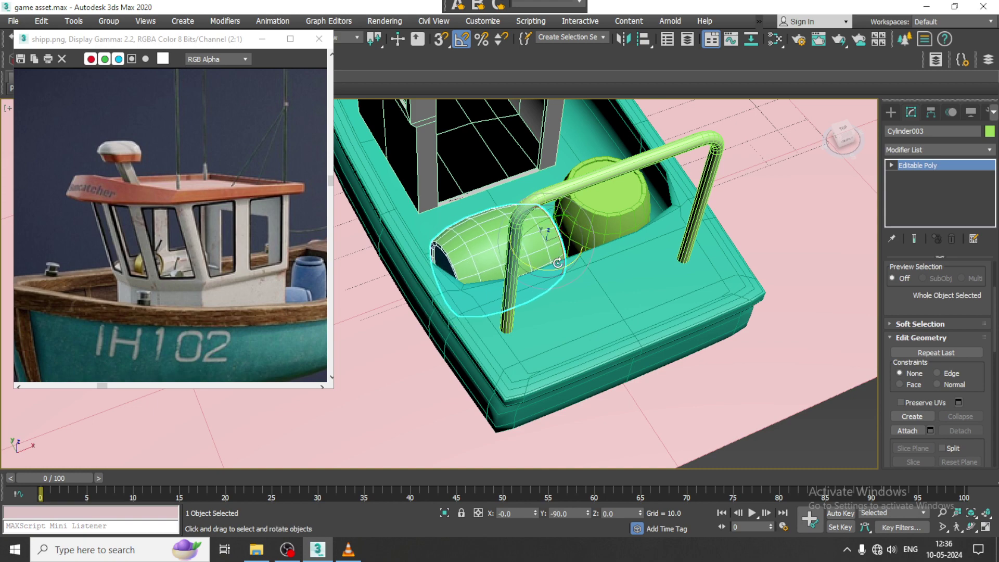
left_click_drag(537, 268, 525, 263)
key("ctrl+z")
Turn off angle snap and fine-tune the lying barrel's position beside the upright one
left_click(461, 40)
key("w")
middle_click_drag(526, 260, 489, 237, "alt")
mouse_move(521, 256)
left_mouse_down()
mouse_move(503, 202)
mouse_move(514, 256)
mouse_move(518, 247)
left_mouse_up()
key("w")
middle_click_drag(520, 248, 583, 229, "alt")
Clear the selection and save the scene
scroll(556, 222, "down", 4)
left_click(661, 198)
middle_click_drag(661, 198, 659, 234, "alt")
key("ctrl+s")
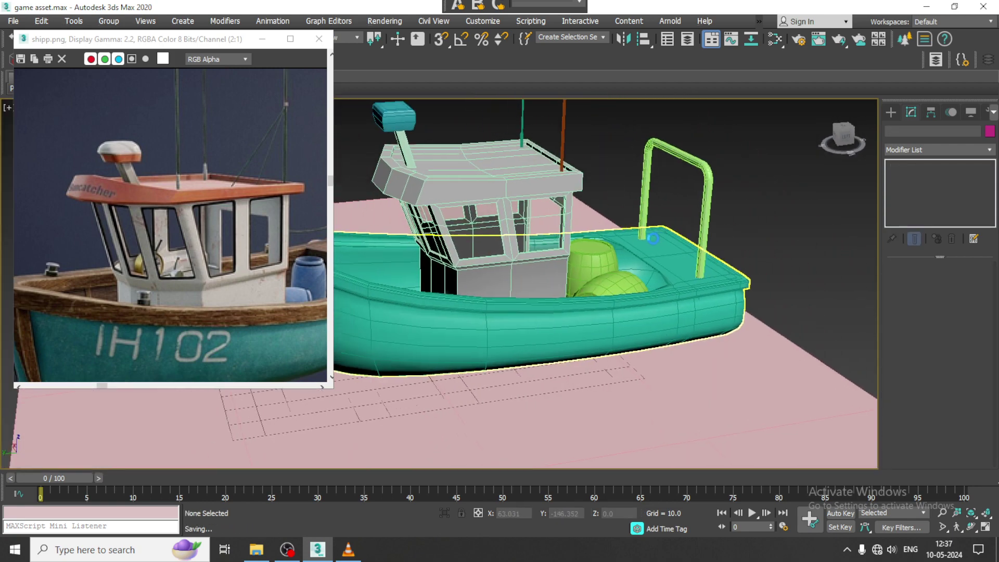
Create a cylinder of about 1.28 radius and 1.26 height on the hull rail near the bow with AutoGrid, and nudge it along X
middle_click_drag(225, 287, 293, 286)
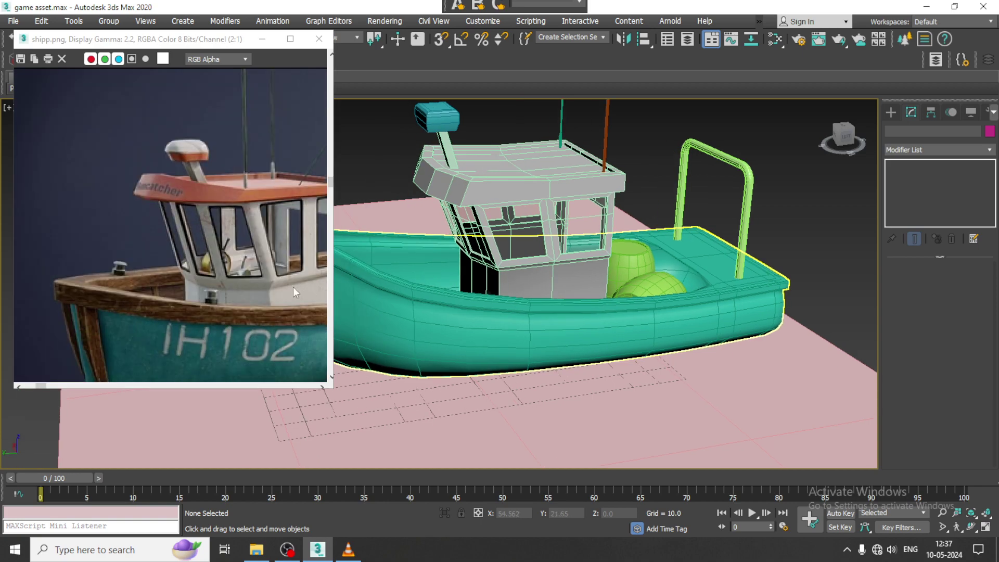
middle_click_drag(586, 236, 679, 252, "alt")
scroll(664, 268, "up", 5)
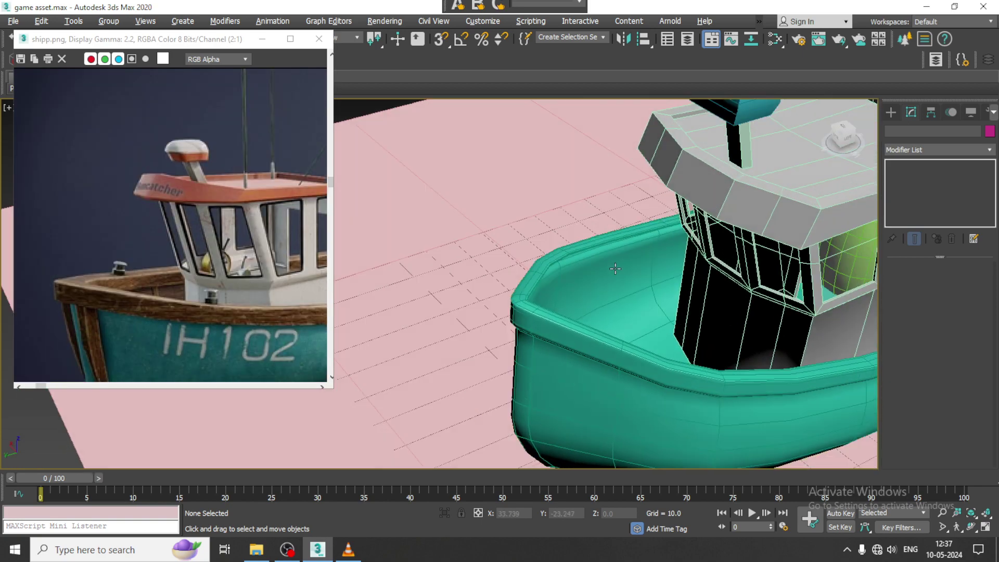
left_click(700, 222)
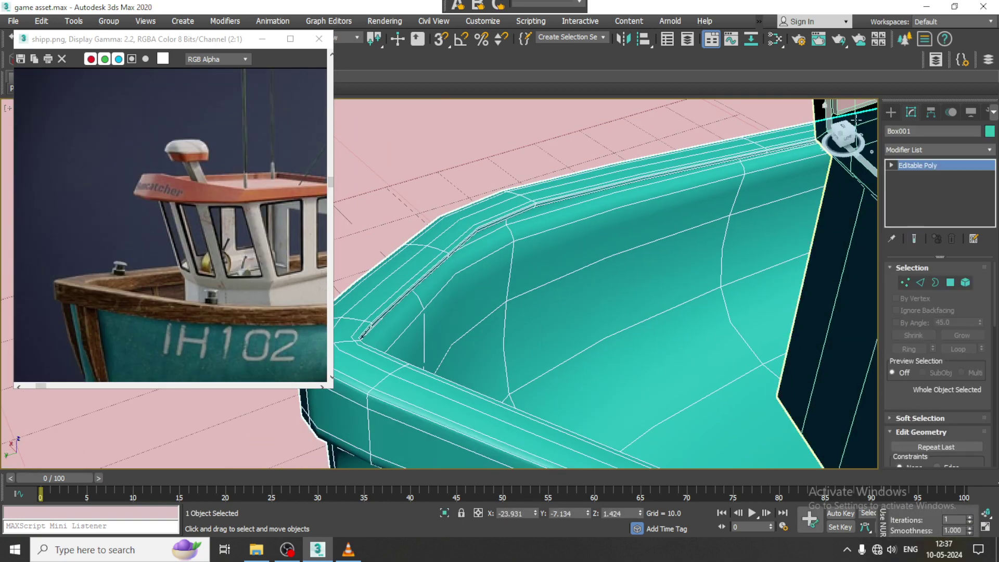
left_click(891, 113)
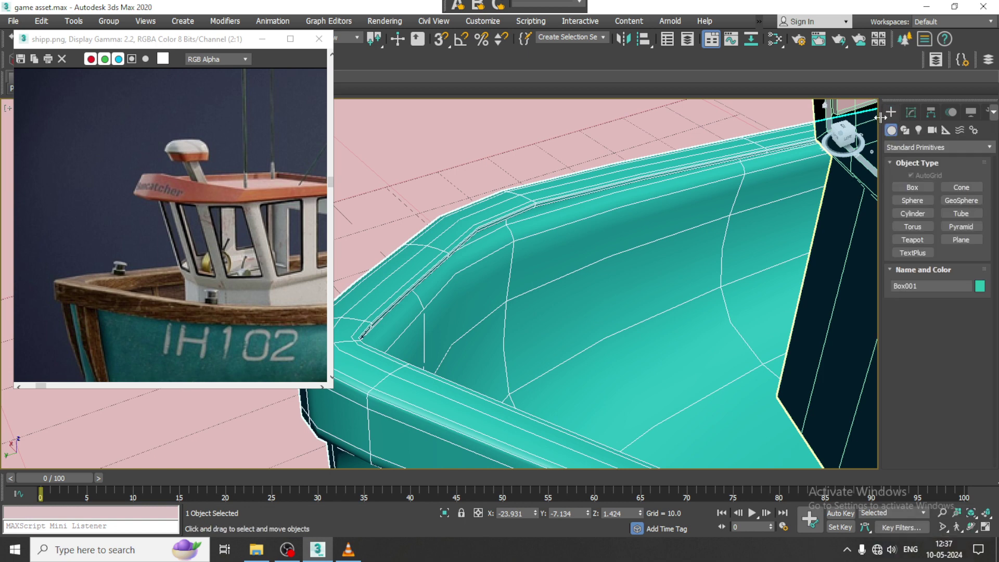
left_click(913, 213)
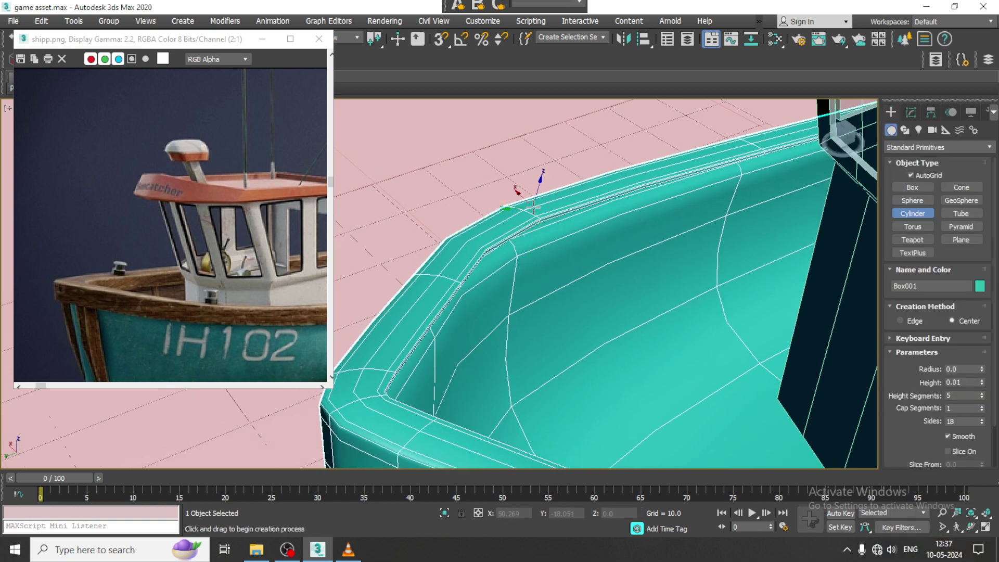
left_click_drag(533, 208, 539, 212)
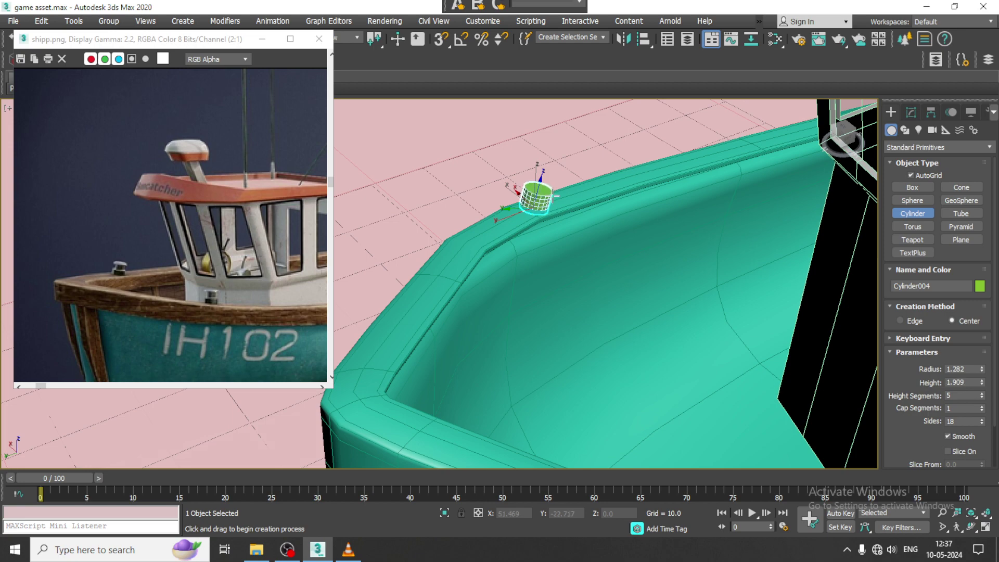
left_click(554, 203)
mouse_move(554, 202)
middle_mouse_down("alt")
mouse_move(637, 208)
mouse_move(535, 176)
mouse_move(543, 208)
middle_mouse_up("alt")
key("w")
scroll(549, 194, "up", 5)
left_click_drag(465, 263, 476, 264)
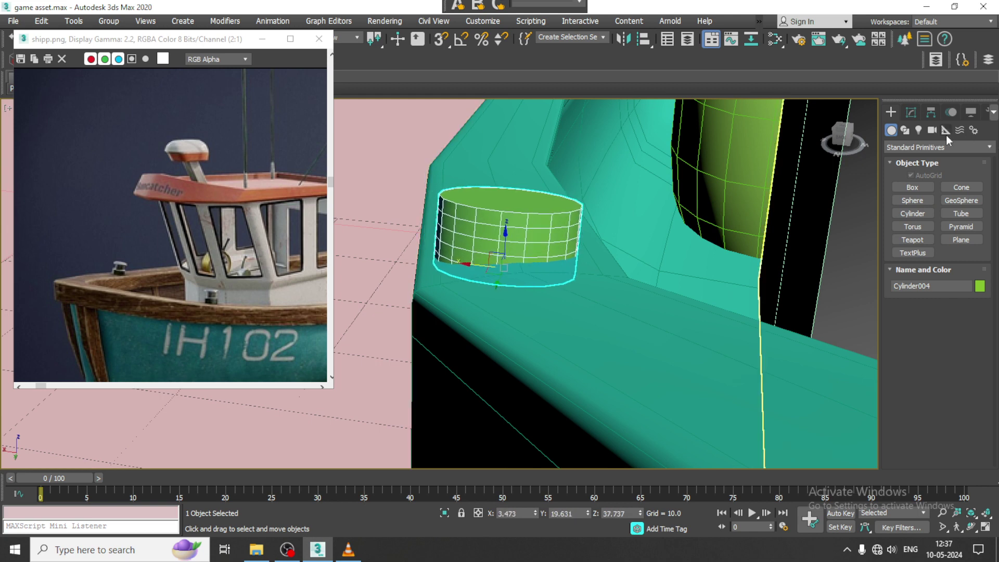
Set the rail cylinder's height segments to 2 and convert it to an Editable Poly
left_click(911, 112)
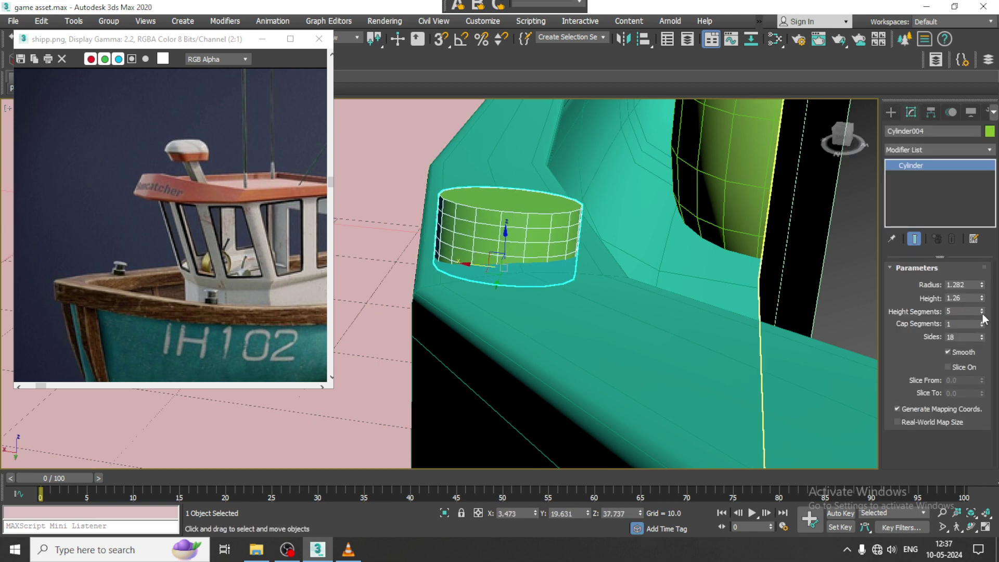
left_click(983, 314)
left_click(982, 313)
left_click(982, 313)
right_click(537, 200)
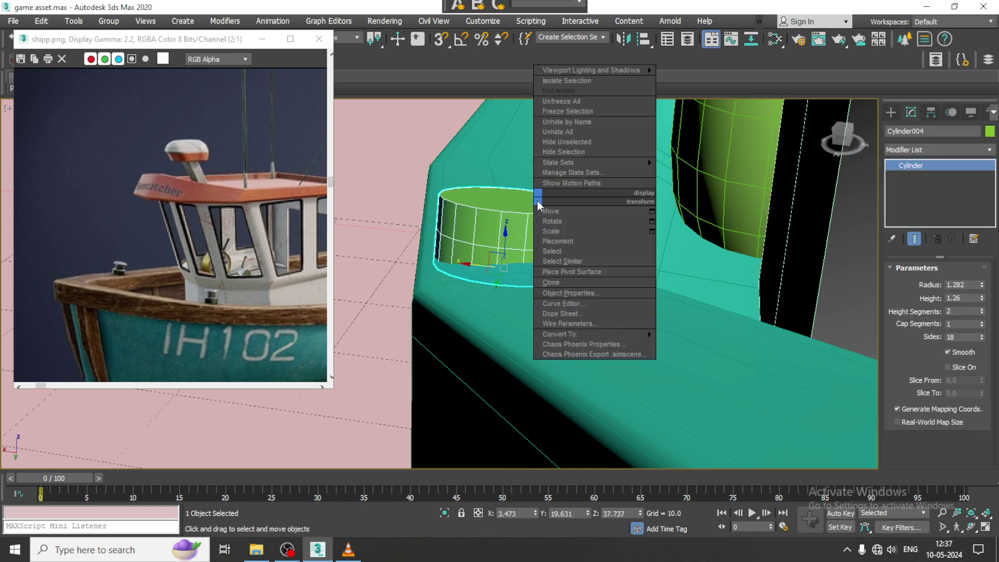
mouse_move(594, 333)
left_click(726, 346)
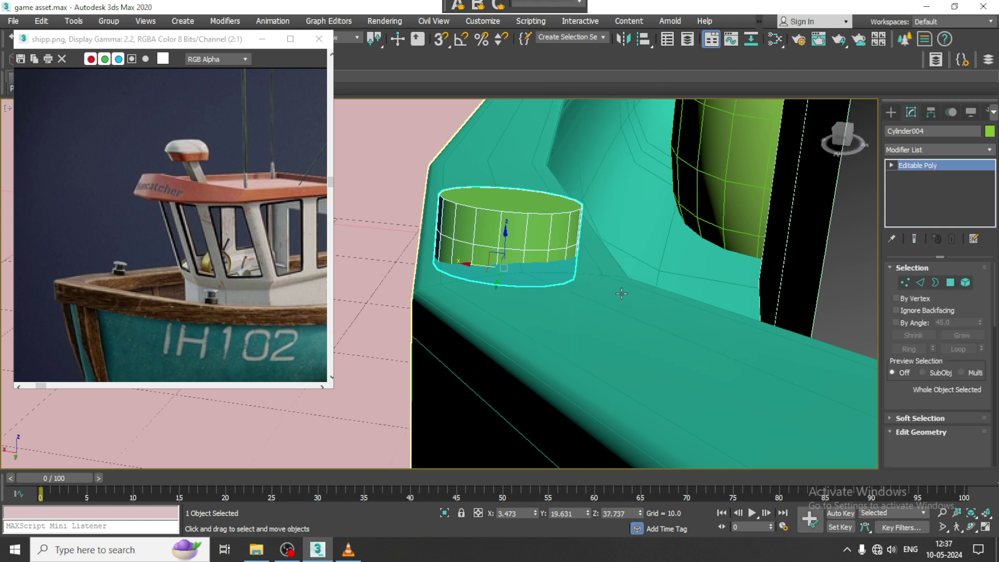
Select the rail cylinder's top cap polygon and inset it by 0.291
key("4")
left_click(504, 205)
middle_click_drag(503, 204, 505, 224, "alt")
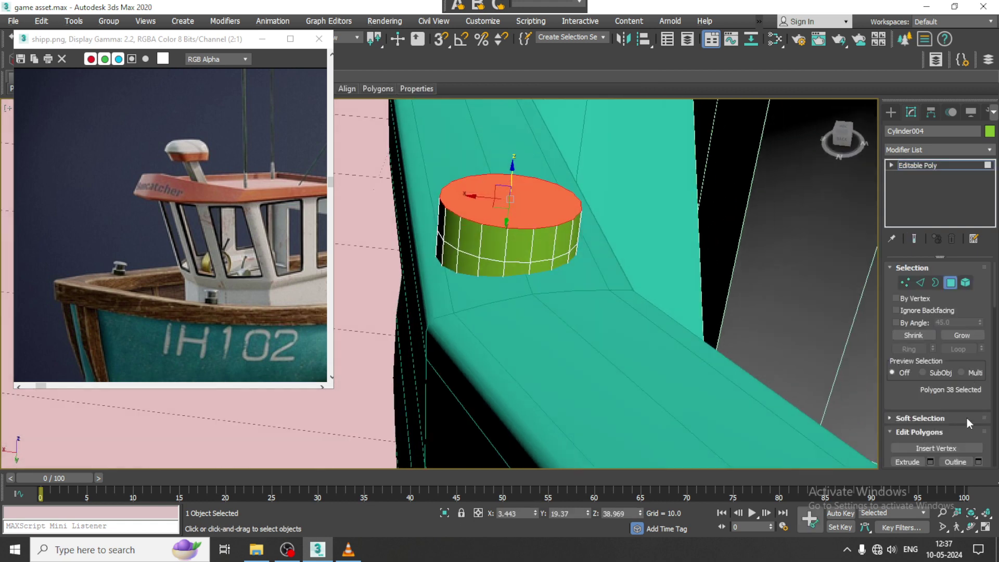
left_click_drag(967, 397, 968, 296)
left_click(286, 549)
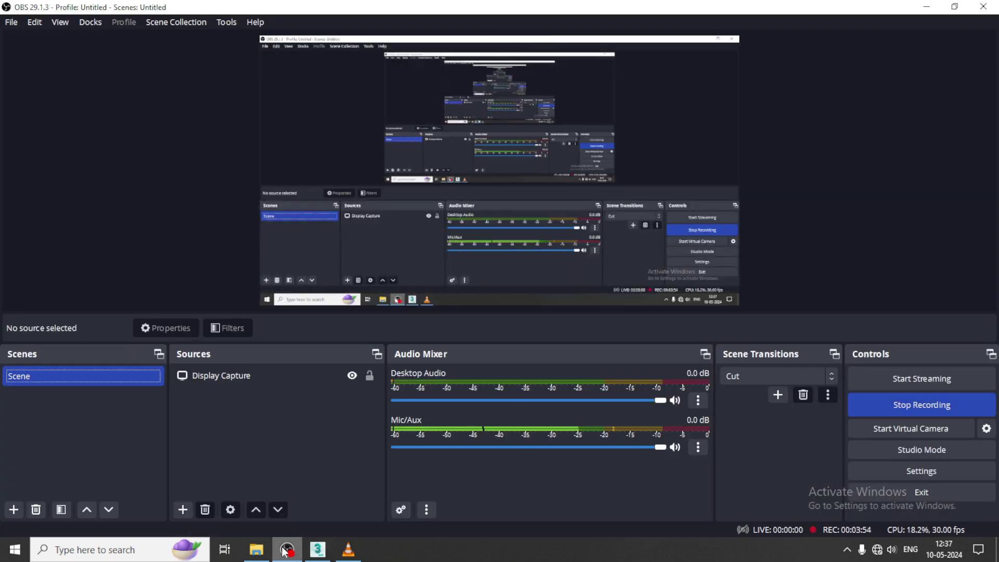
left_click(286, 551)
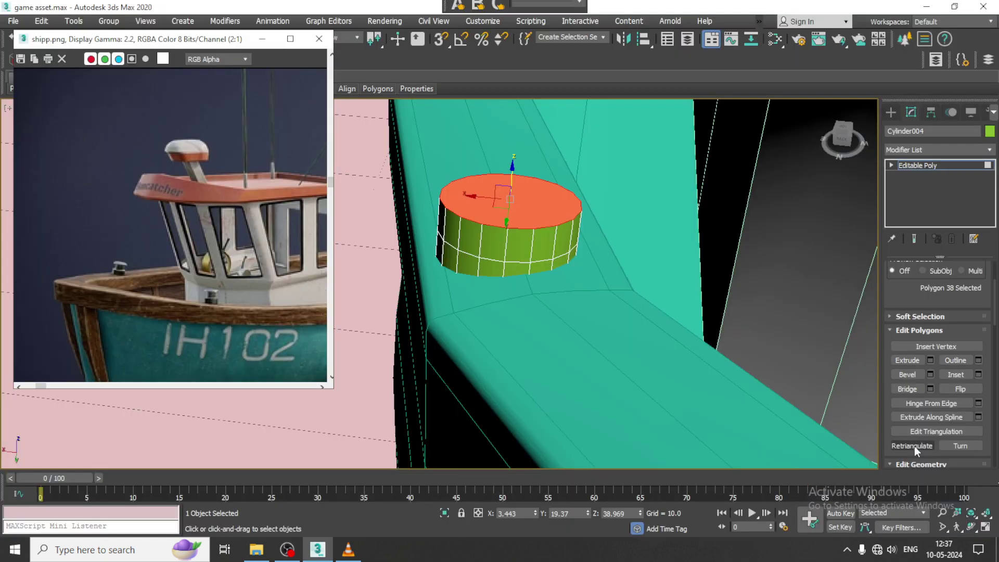
left_click(978, 374)
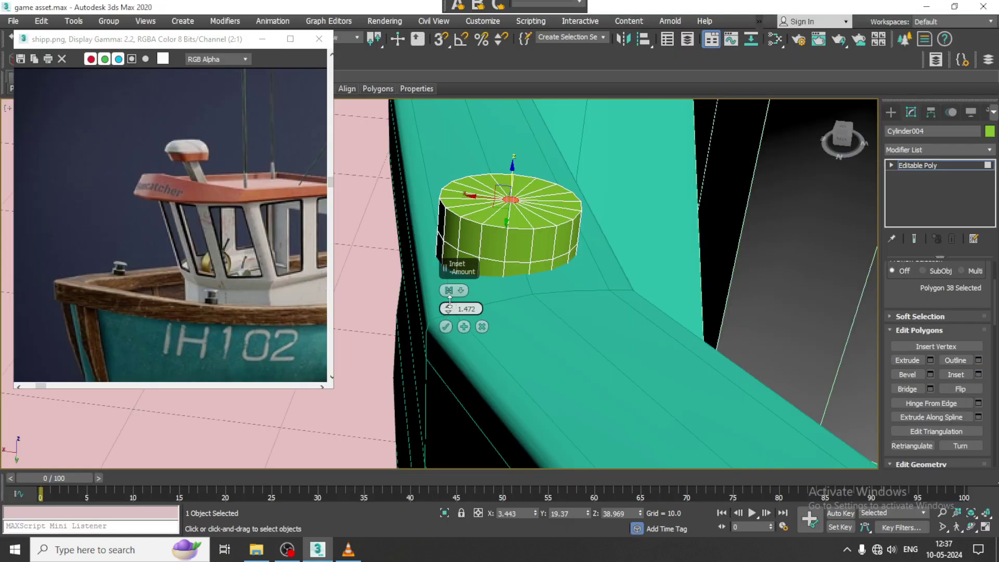
left_click_drag(450, 300, 455, 311)
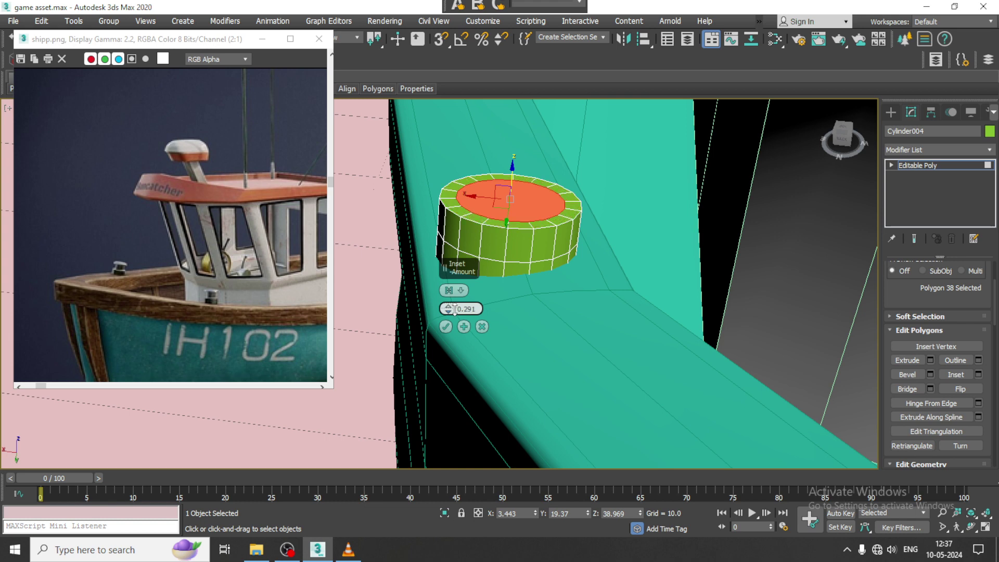
left_click(446, 326)
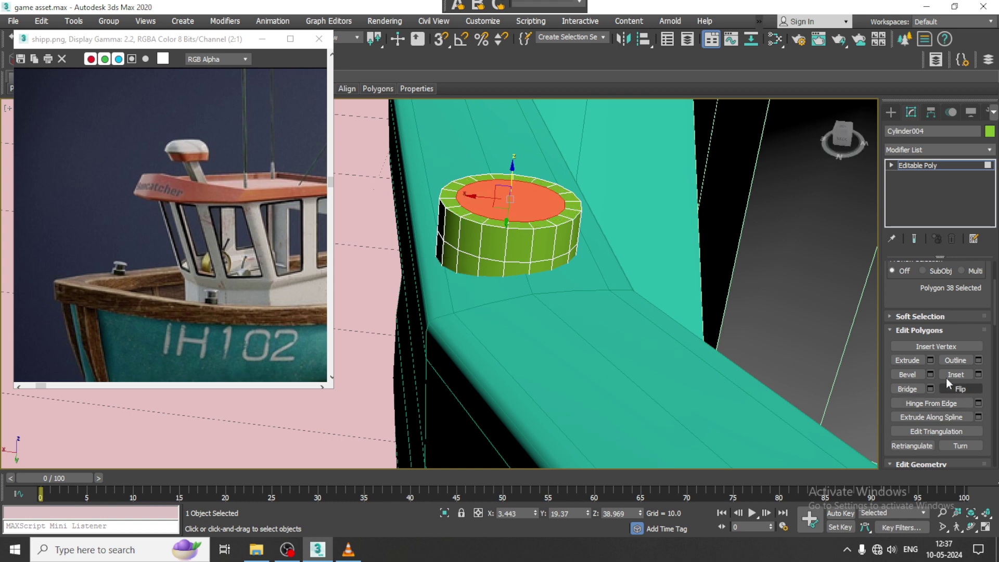
Extrude the inset cap polygon by 0.789 and raise it slightly along Z to about 39.86
left_click(930, 360)
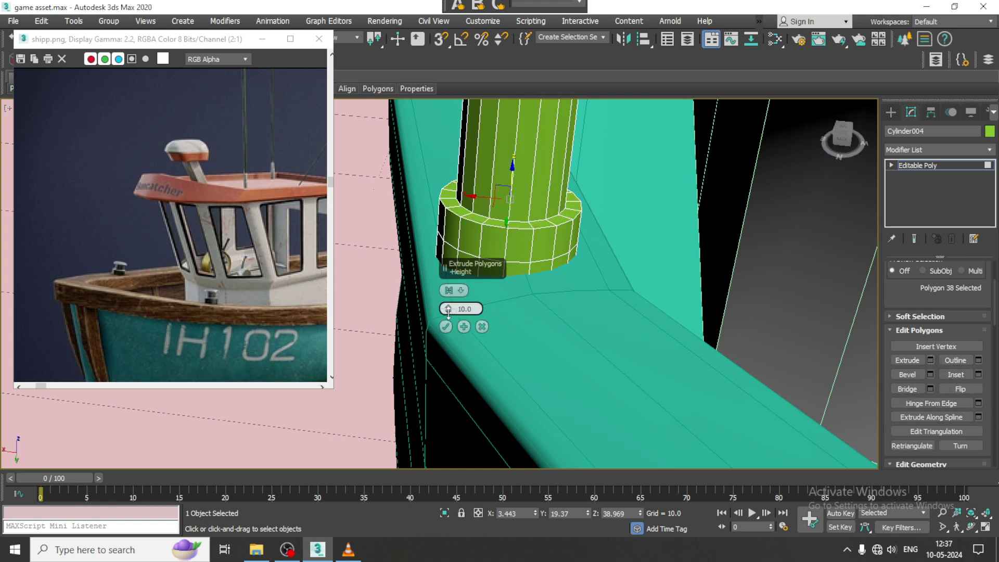
left_click_drag(462, 346, 465, 359)
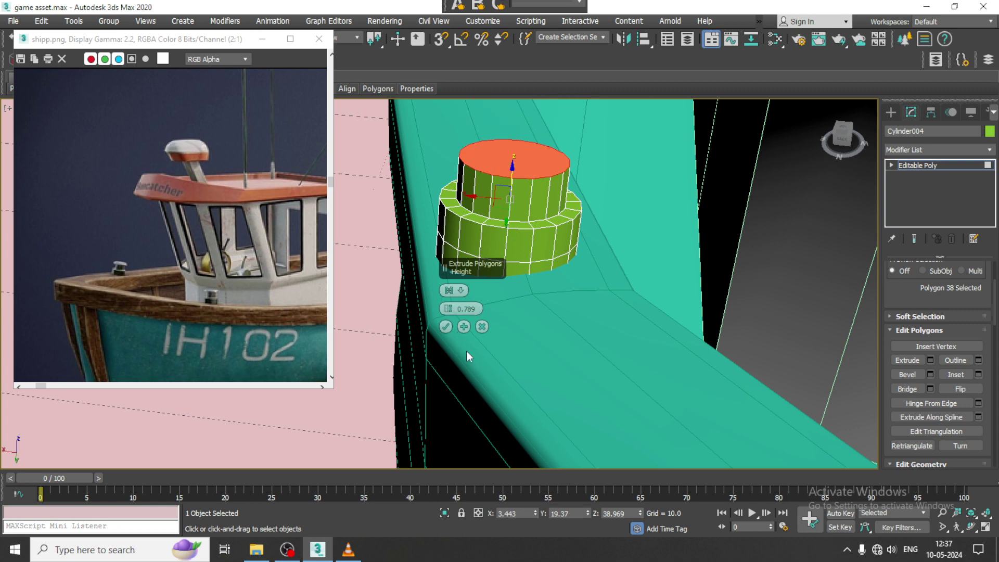
left_click(446, 328)
middle_click_drag(526, 234, 525, 175, "alt")
middle_click_drag(525, 174, 520, 272)
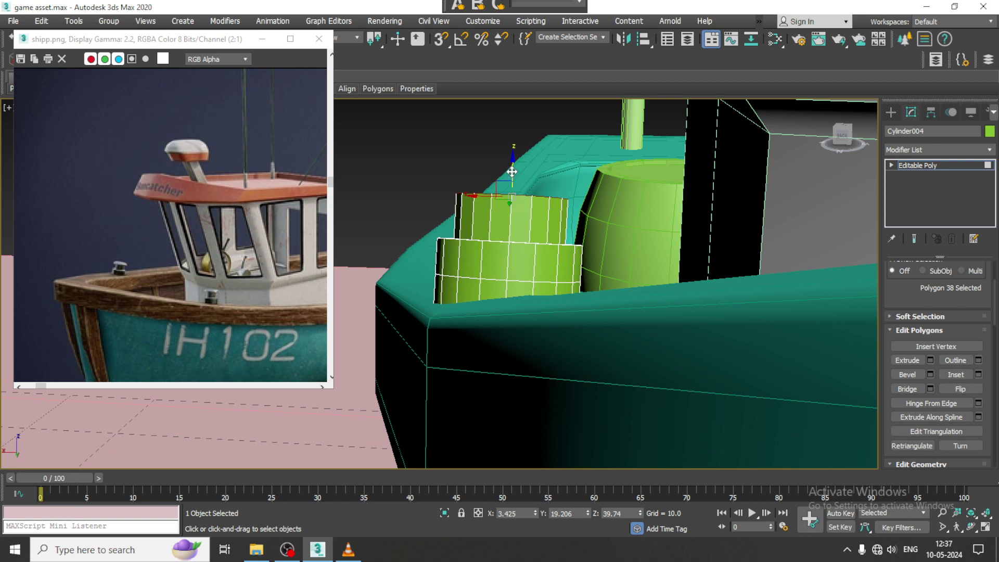
left_click_drag(512, 172, 511, 167)
middle_click_drag(511, 167, 620, 221, "alt")
Connect the vertical edge ring of the narrow upper cylinder section with one edge loop placed close to its top
key("2")
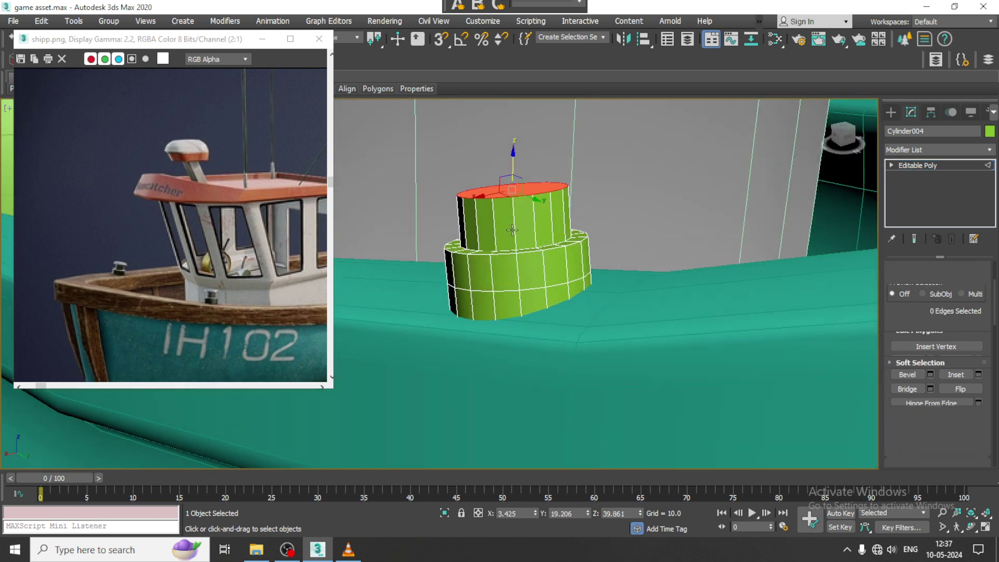
left_click(494, 219)
key("alt+r")
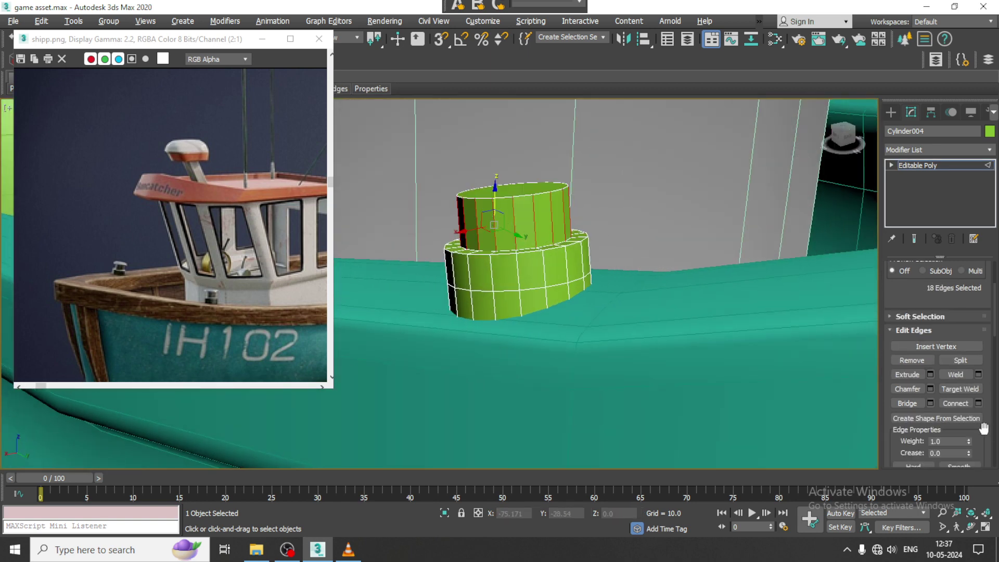
left_click(978, 404)
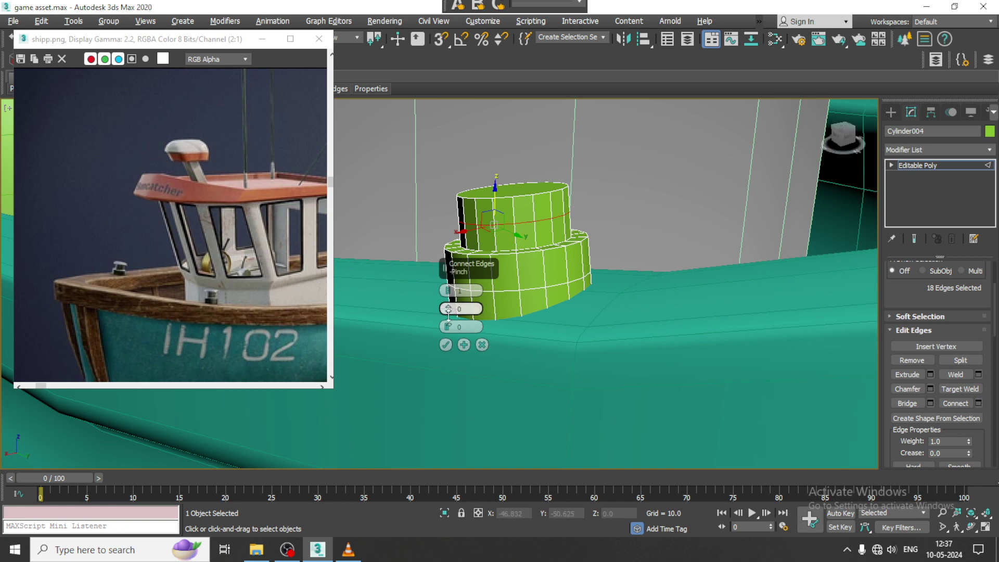
left_click_drag(449, 312, 455, 290)
left_click(445, 344)
scroll(537, 212, "up", 3)
middle_click_drag(537, 213, 542, 215, "alt")
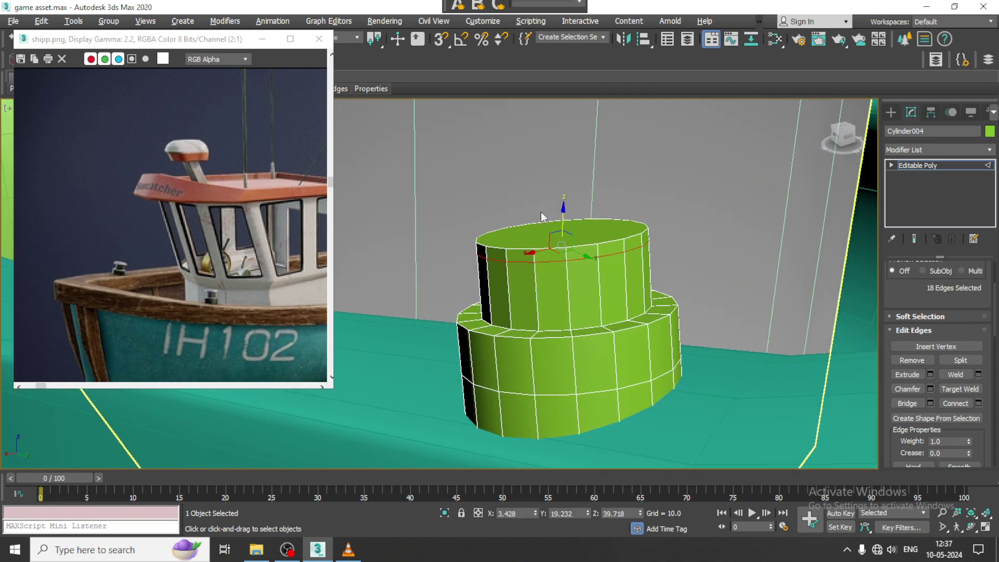
Extrude the thin ring of 18 side polygons below the fitting's top cap outward by 0.09 along local normals and leave polygon editing
key("2")
key("2")
left_click(535, 259)
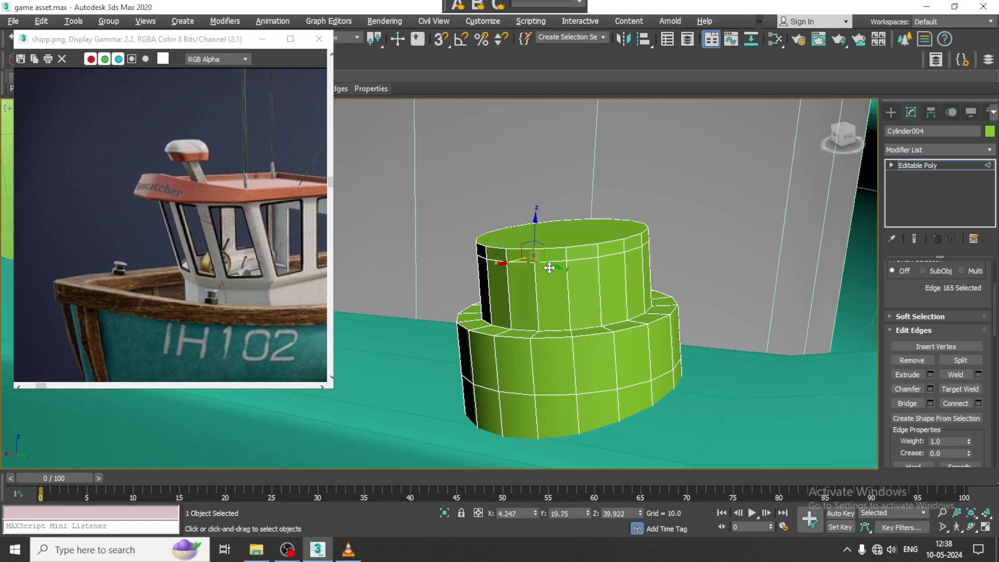
key("alt+r")
key("alt+f")
key("Escape")
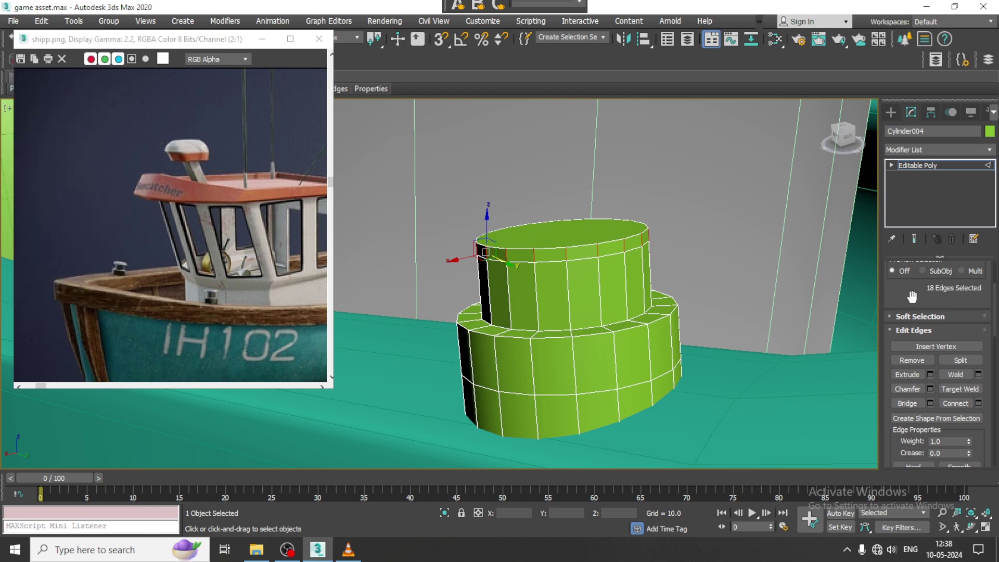
scroll(912, 293, "up", 4)
left_click(948, 284, "ctrl")
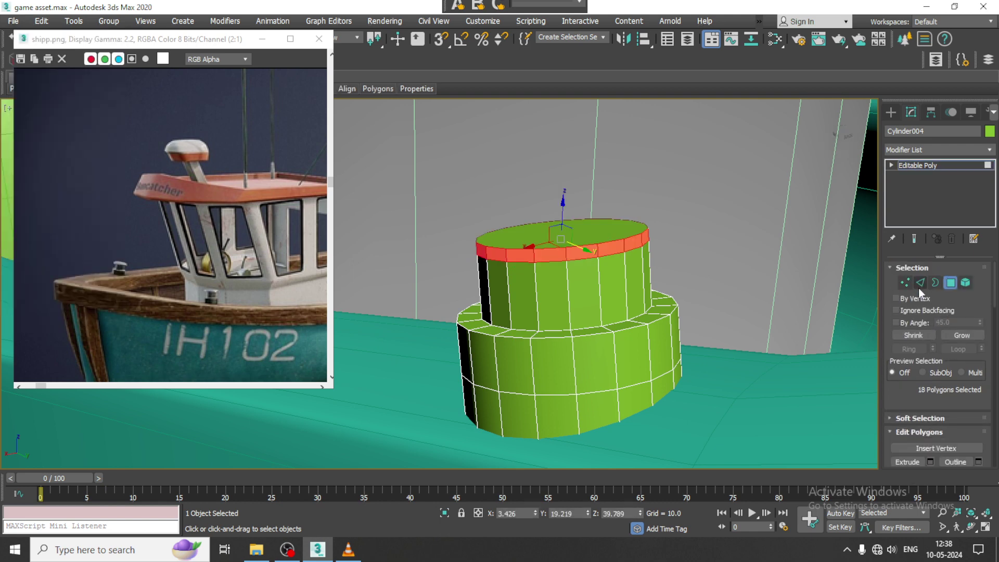
scroll(931, 396, "down", 2)
left_click(931, 406)
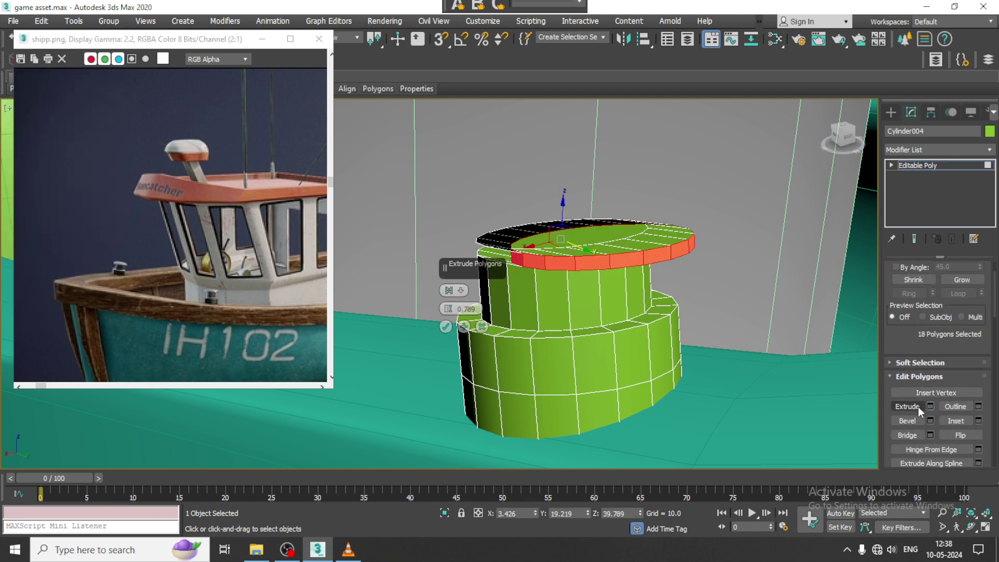
left_click(449, 291)
left_click(497, 312)
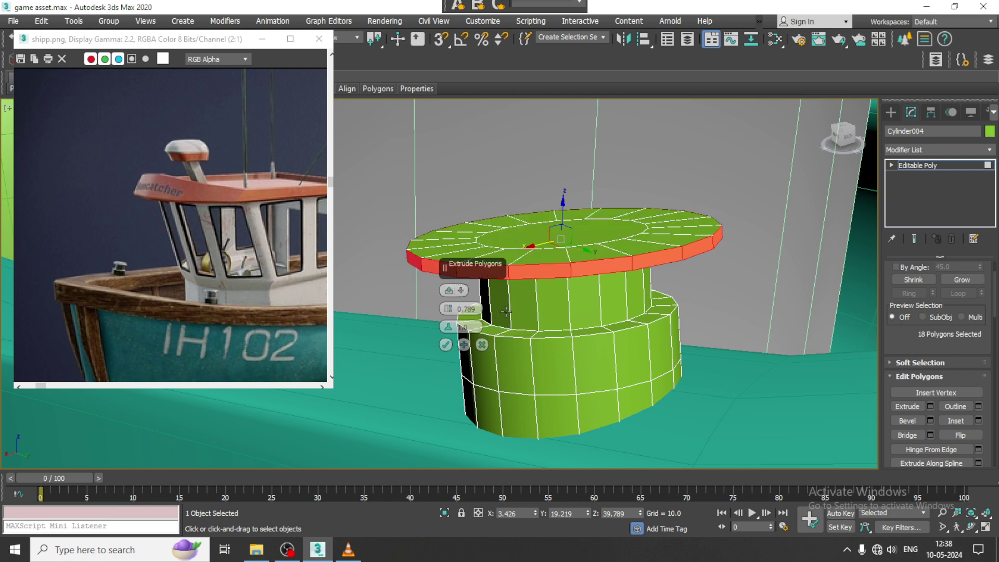
left_click_drag(451, 311, 461, 314)
middle_click_drag(602, 260, 603, 309, "alt")
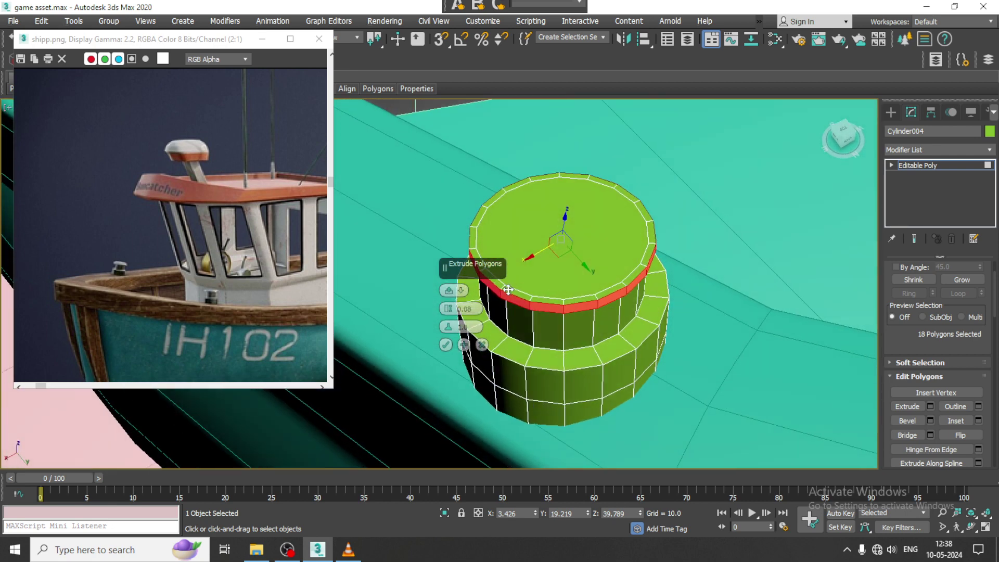
left_click(448, 306)
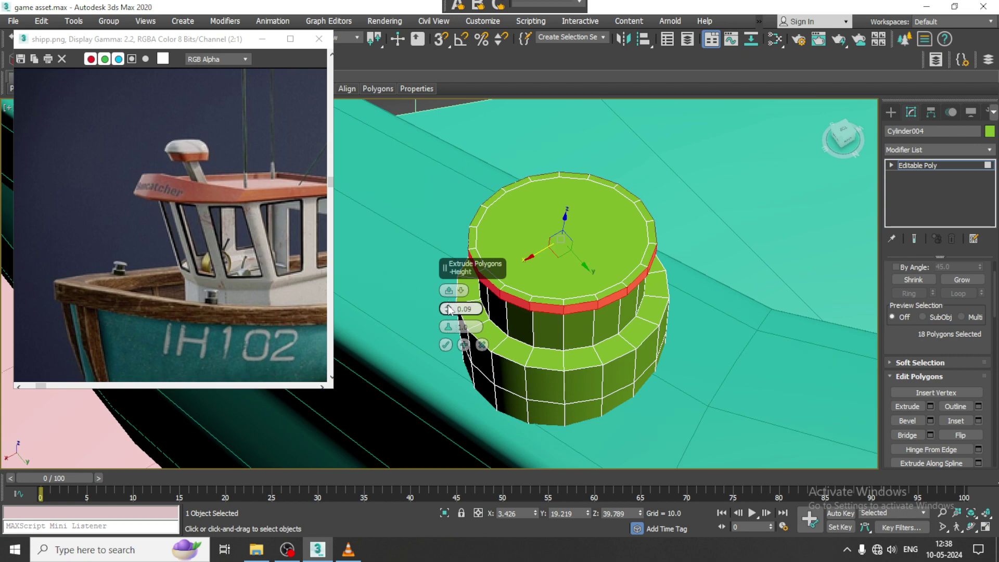
left_click(445, 345)
middle_click_drag(445, 344, 635, 253, "alt")
scroll(636, 253, "down", 8)
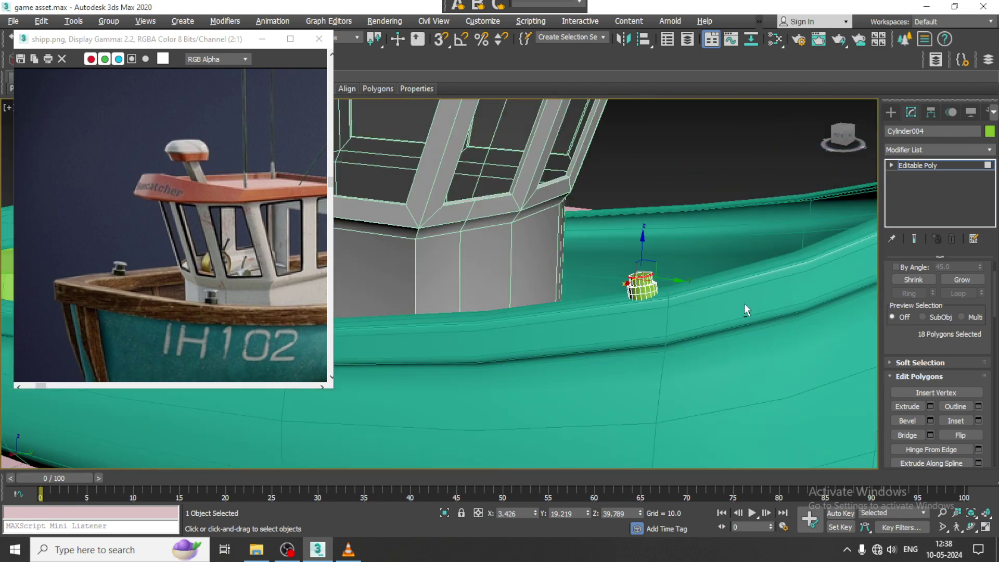
left_click(943, 165)
Compare the new bow fitting and the whole boat with the reference image
middle_click_drag(827, 234, 667, 296, "alt")
scroll(723, 292, "down", 3)
middle_click_drag(563, 284, 623, 283)
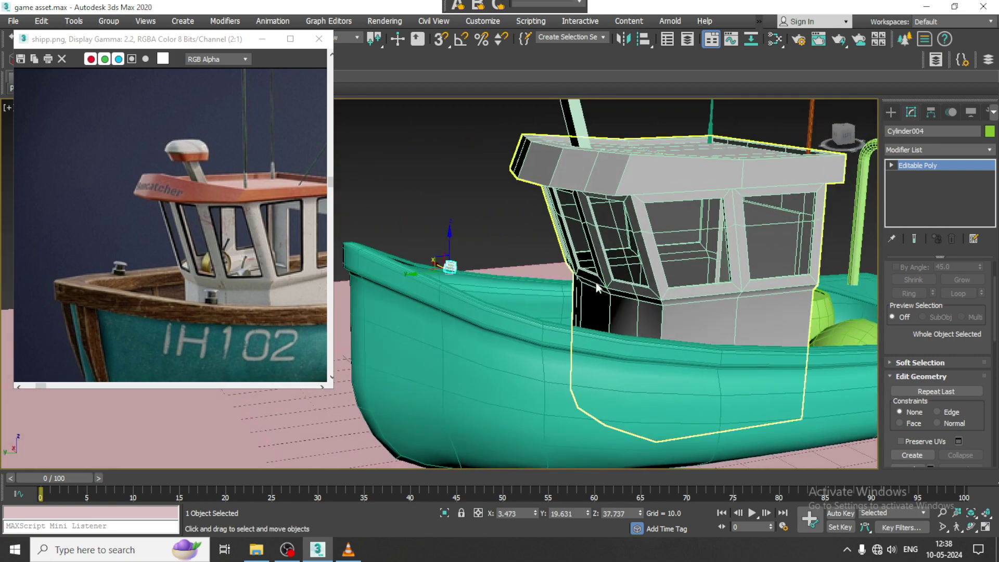
scroll(579, 278, "down", 4)
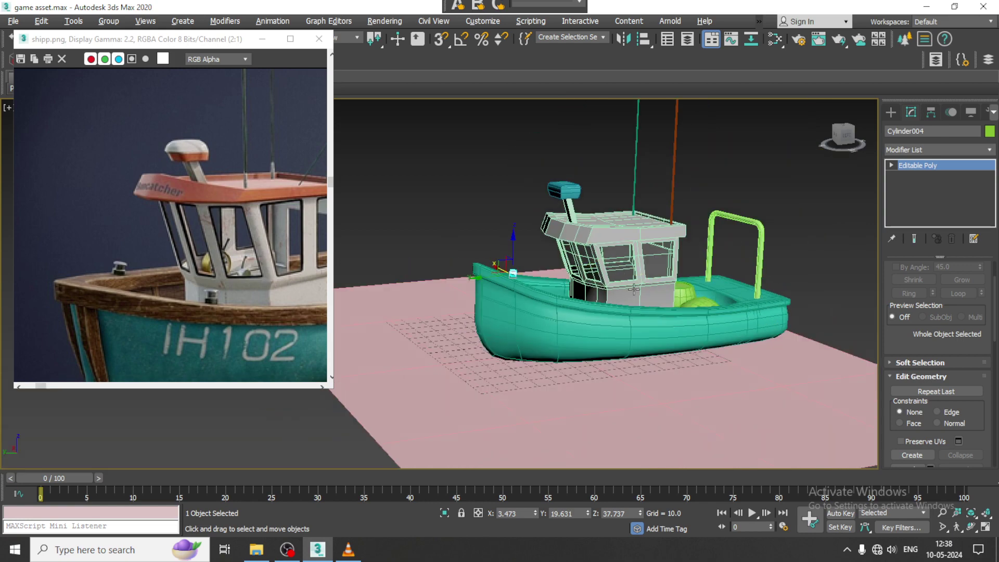
mouse_move(700, 331)
middle_mouse_down("alt")
mouse_move(667, 317)
mouse_move(657, 270)
mouse_move(651, 319)
mouse_move(684, 324)
middle_mouse_up("alt")
middle_click_drag(179, 237, 162, 141)
middle_click_drag(653, 372, 591, 336, "alt")
middle_click_drag(160, 236, 101, 250)
Mirror the bow fitting on the X axis as a copy and move it to the opposite bow rail at X about -51.04
middle_click_drag(506, 269, 588, 298, "alt")
scroll(594, 281, "up", 4)
middle_click_drag(603, 260, 569, 197)
middle_click_drag(632, 107, 644, 140, "alt")
left_click(618, 39)
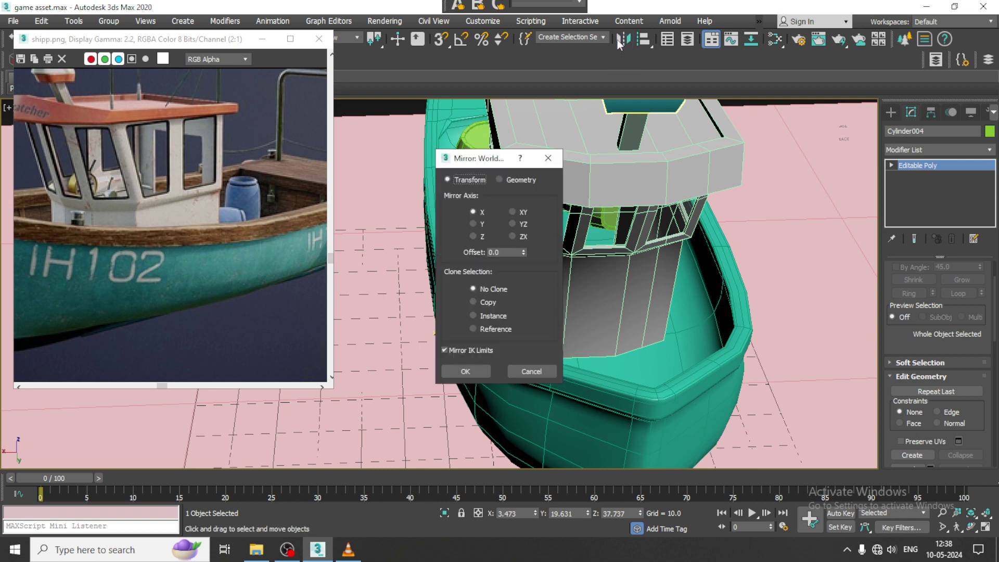
left_click(474, 303)
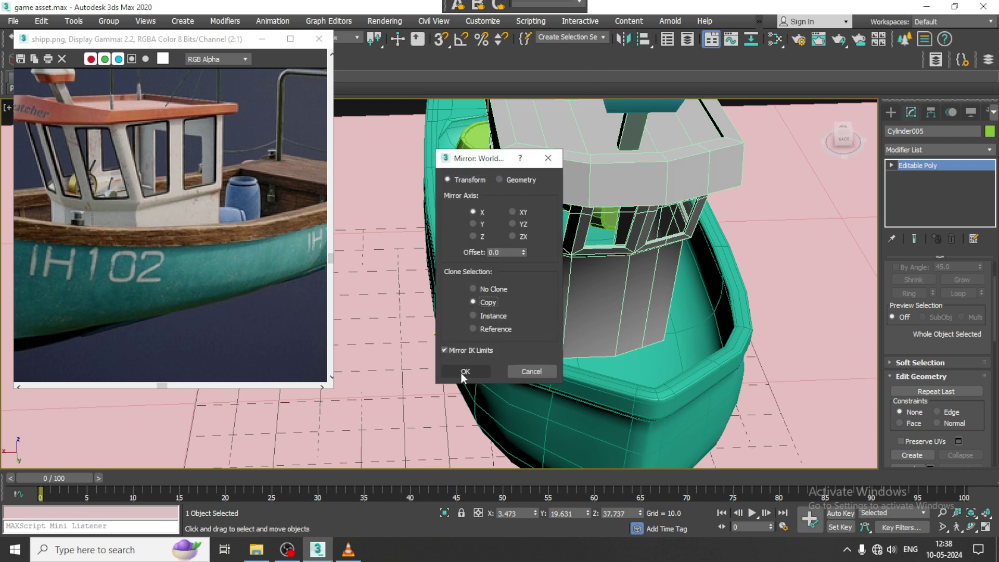
left_click(464, 371)
left_click_drag(459, 334, 719, 336)
key("z")
scroll(712, 311, "down", 6)
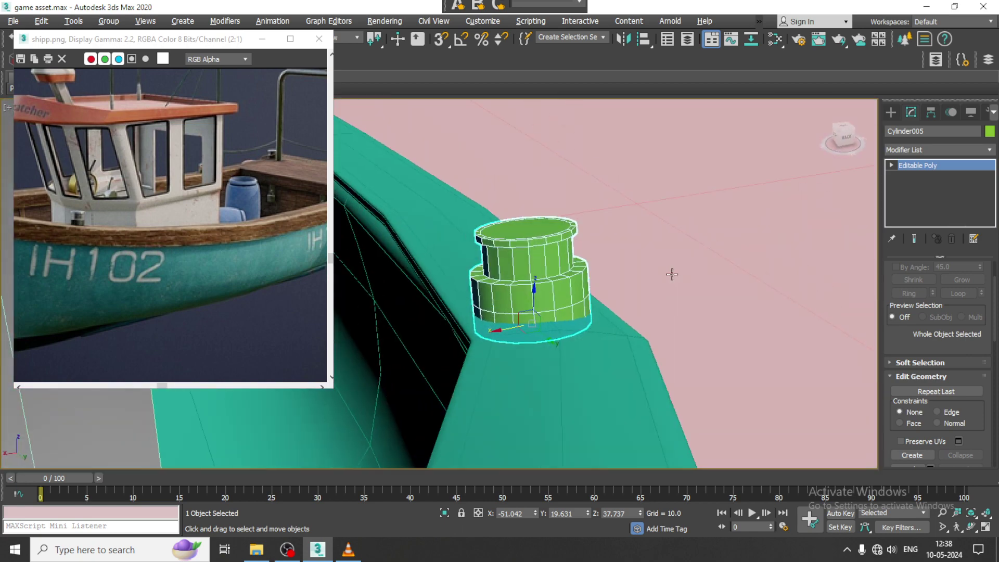
Select both bow fittings and clone the pair along the boat's length to the stern
middle_click_drag(536, 286, 651, 286, "alt")
scroll(651, 286, "down", 8)
middle_click_drag(550, 312, 465, 302)
middle_click_drag(235, 241, 133, 270)
scroll(581, 306, "down", 3)
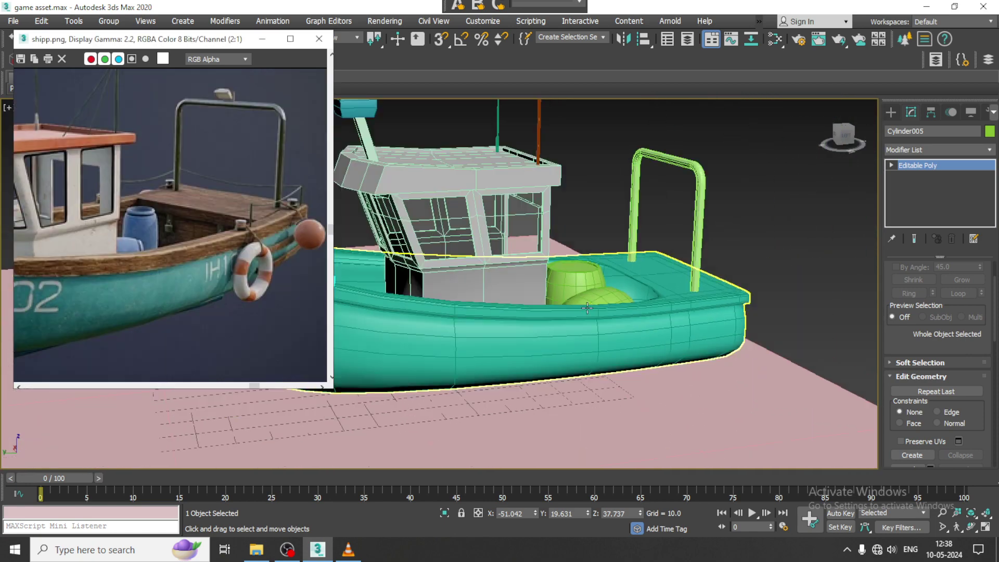
middle_click_drag(581, 306, 555, 364, "alt")
left_click(410, 214, "ctrl")
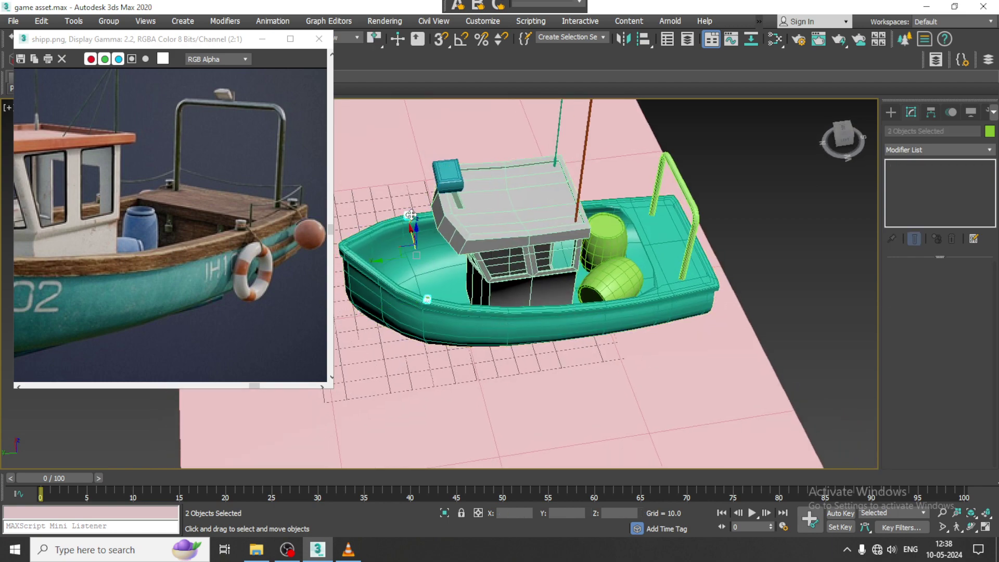
mouse_move(386, 258)
left_mouse_down("shift")
mouse_move(619, 255)
mouse_move(670, 271)
mouse_move(662, 285)
left_mouse_up("shift")
left_click(504, 324)
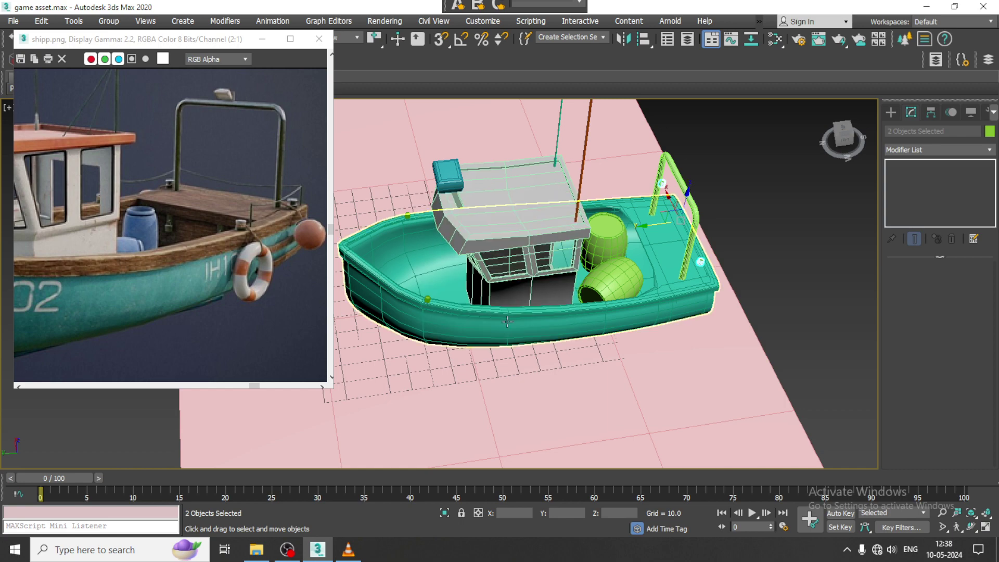
In the side view, rotate the two cloned stern fittings upright and lower them about 12.3 units onto the aft deck
mouse_move(521, 307)
middle_mouse_down("alt")
mouse_move(666, 222)
mouse_move(644, 237)
mouse_move(624, 202)
mouse_move(632, 203)
middle_mouse_up("alt")
scroll(638, 240, "up", 3)
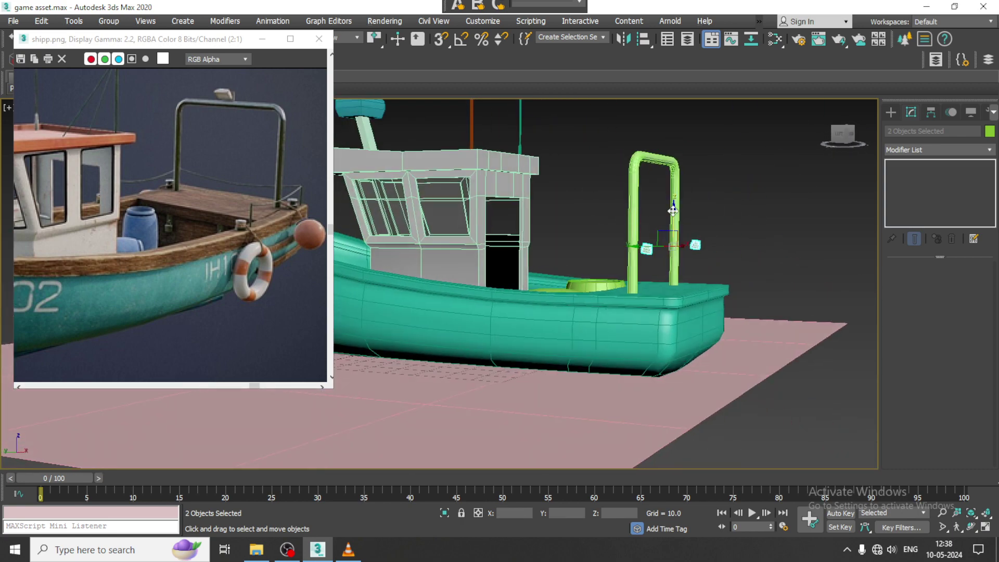
key("alt+w")
middle_click(713, 196)
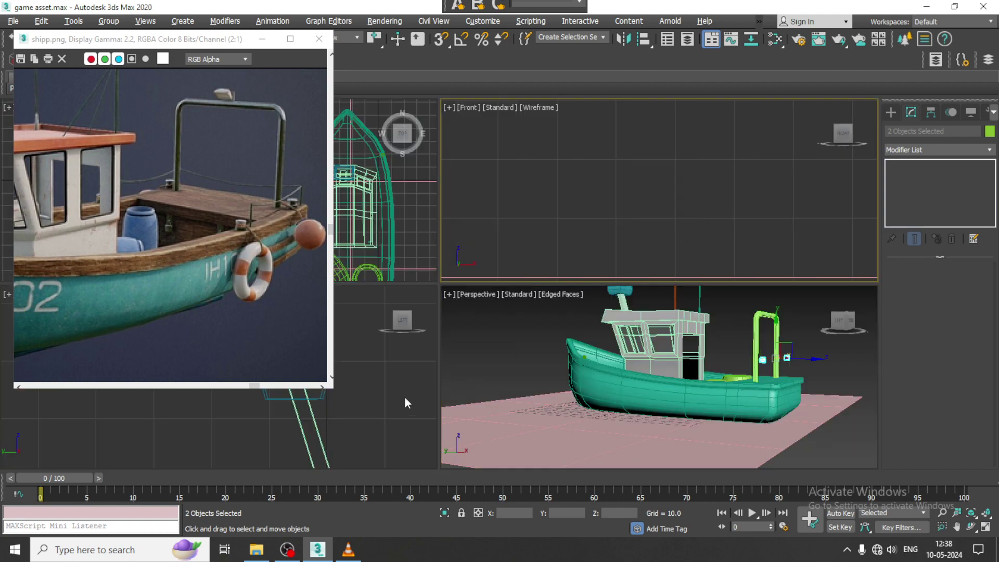
middle_click(405, 395)
key("alt+w")
key("z")
middle_click_drag(517, 288, 561, 224)
key("e")
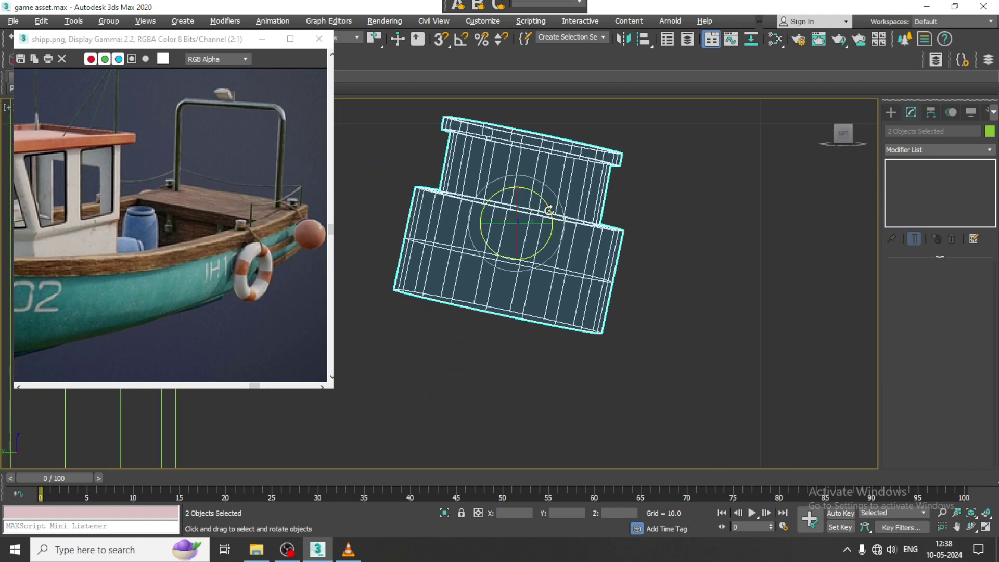
left_click_drag(549, 210, 548, 378)
key("w")
scroll(544, 213, "down", 5)
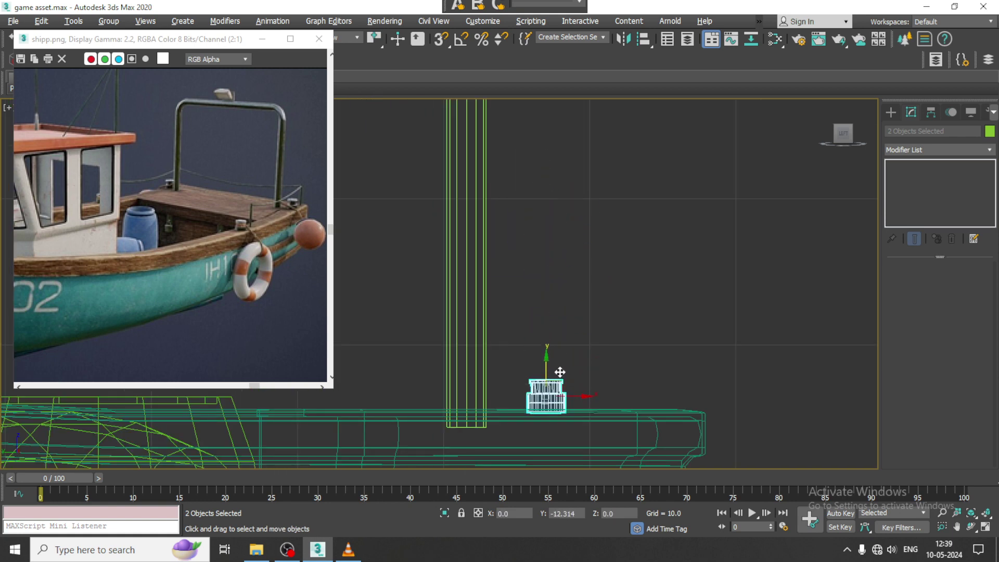
Move the pair of stern fittings about 5.22 units further aft along Y, past the posts of the tubular frame
key("alt+w")
middle_click(767, 388)
key("z")
key("alt+w")
middle_click_drag(693, 357, 671, 374, "alt")
scroll(670, 374, "down", 3)
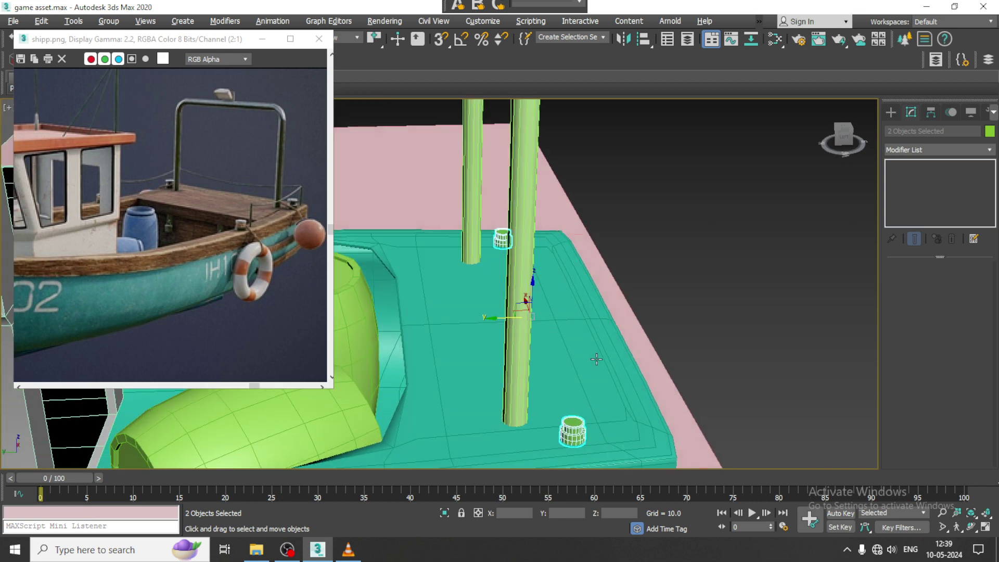
left_click_drag(502, 320, 541, 319)
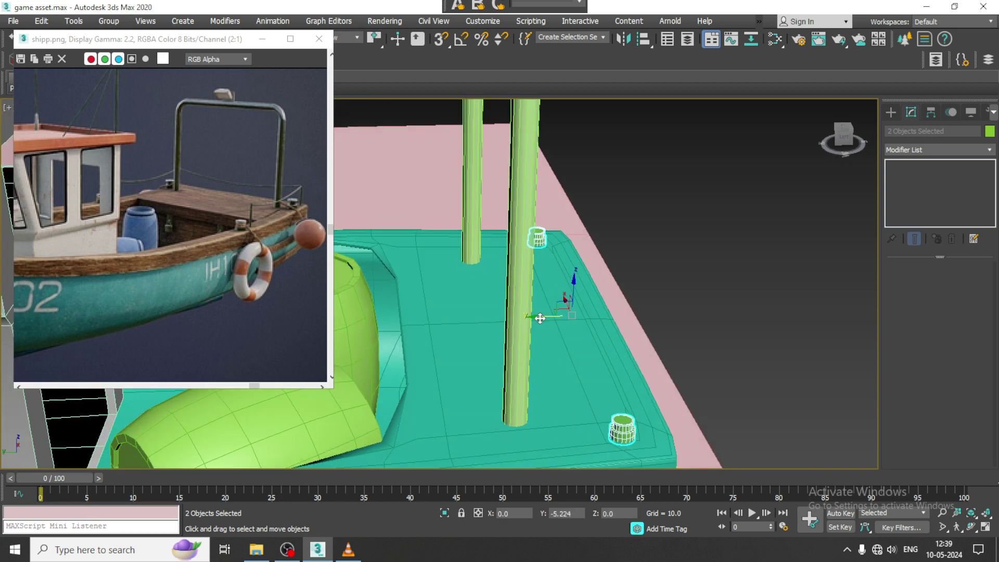
Compare the stern fittings and aft deck with the reference image to identify the remaining details
middle_click_drag(538, 335, 665, 354, "alt")
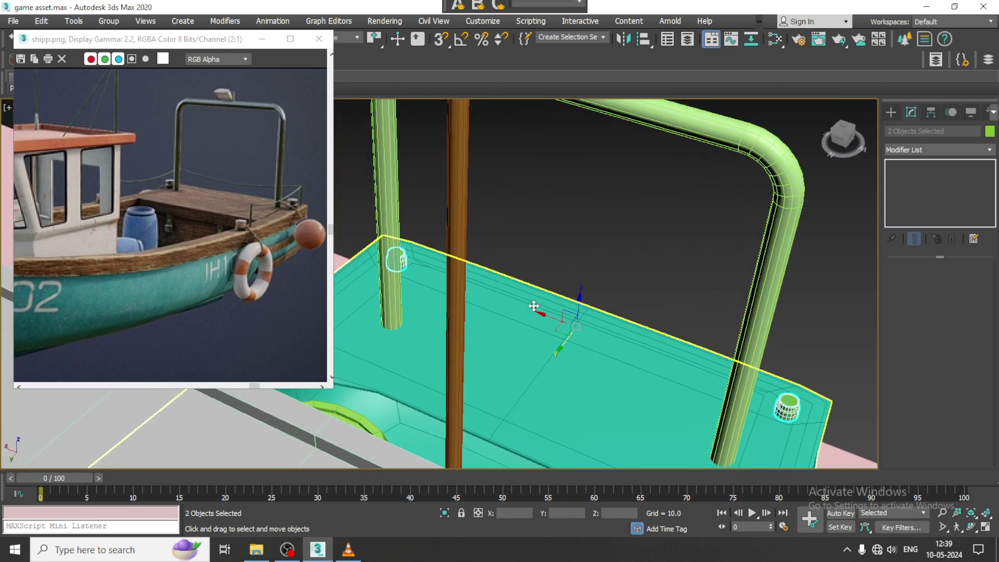
mouse_move(534, 306)
middle_mouse_down("alt")
mouse_move(618, 326)
mouse_move(548, 317)
middle_mouse_up("alt")
scroll(617, 326, "down", 3)
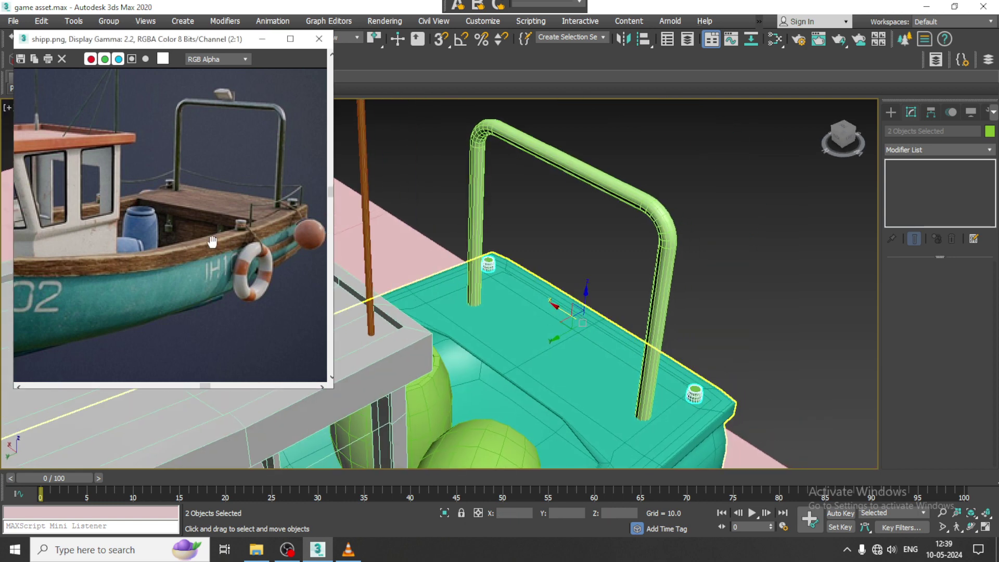
scroll(214, 244, "down", 2)
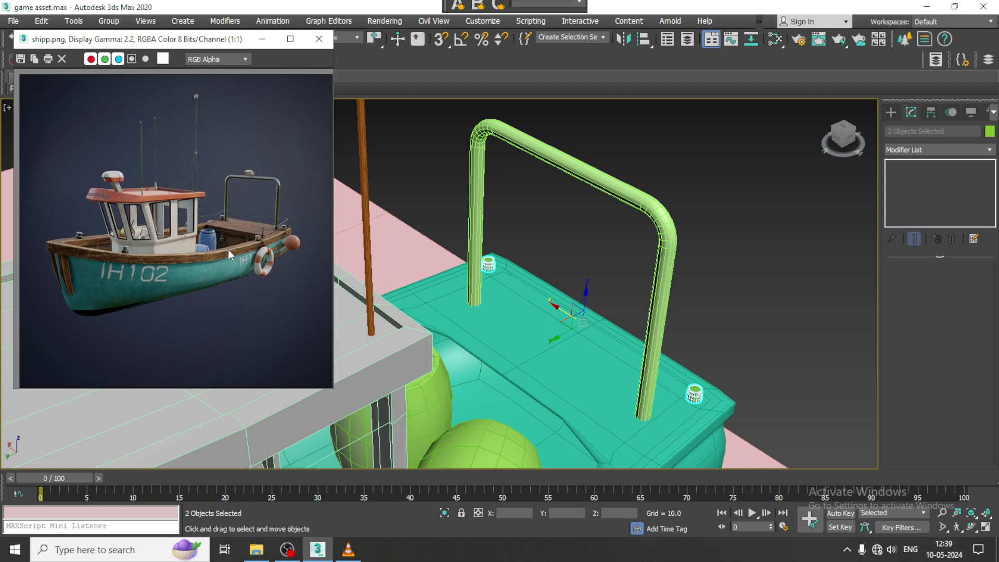
middle_click_drag(849, 346, 611, 283, "alt")
scroll(568, 289, "up", 1)
scroll(265, 233, "up", 2)
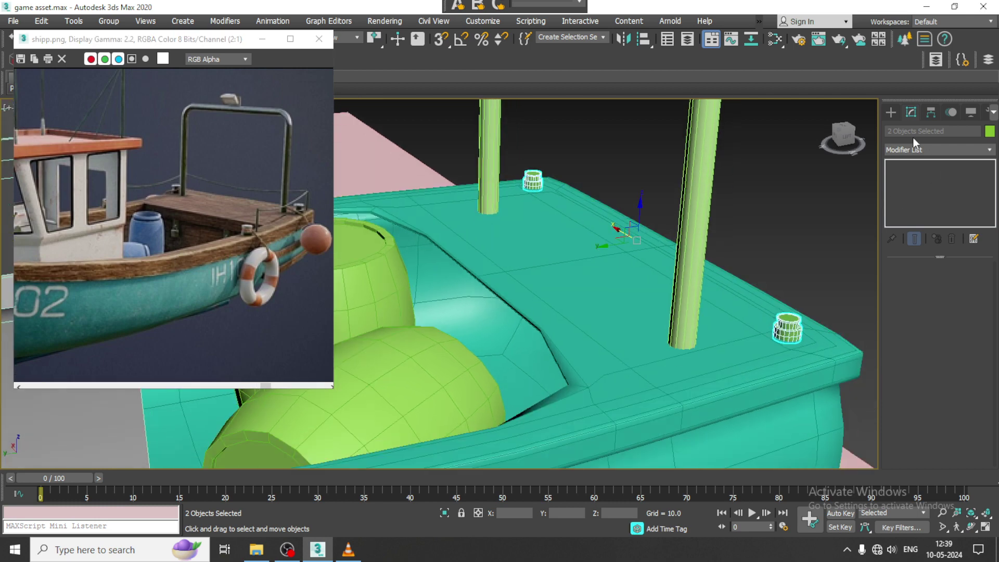
left_click(890, 113)
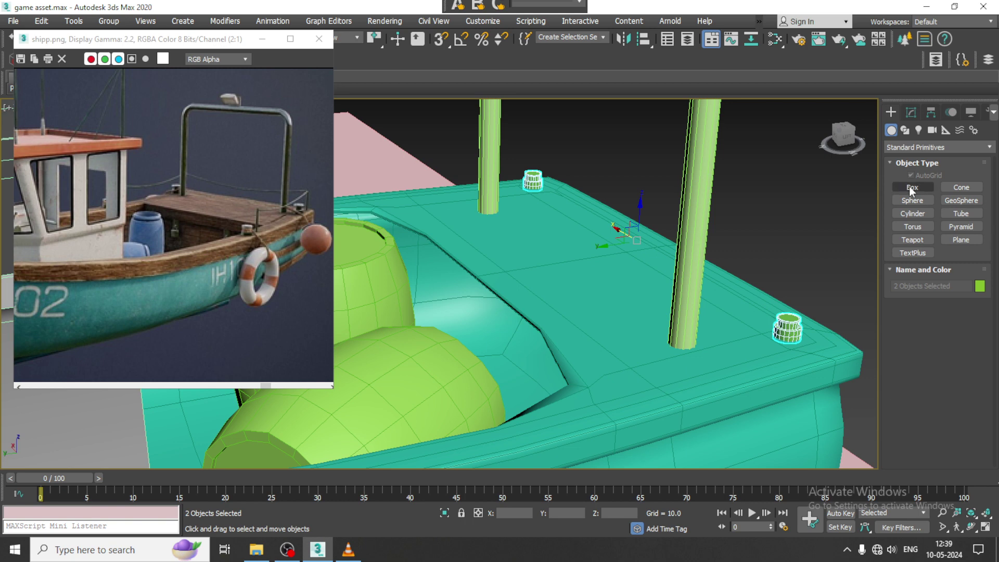
left_click(916, 216)
middle_click_drag(663, 361, 672, 345, "alt")
middle_click_drag(672, 345, 672, 308)
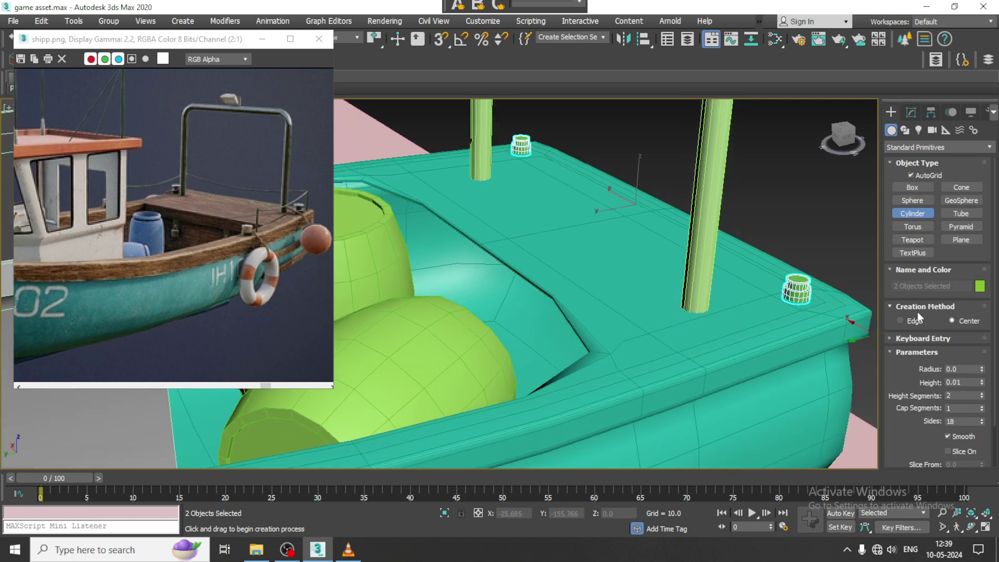
key("w")
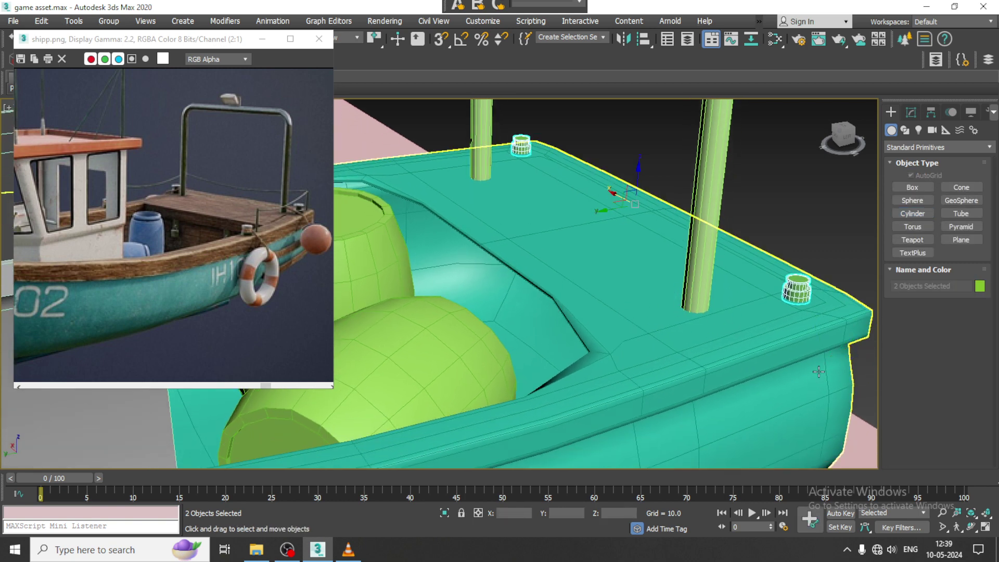
Move the stern-corner fitting on the negative-X side slightly outward along X and about 0.76 units aft along Y
left_click(801, 302)
scroll(801, 302, "down", 4)
middle_click_drag(800, 301, 796, 306, "alt")
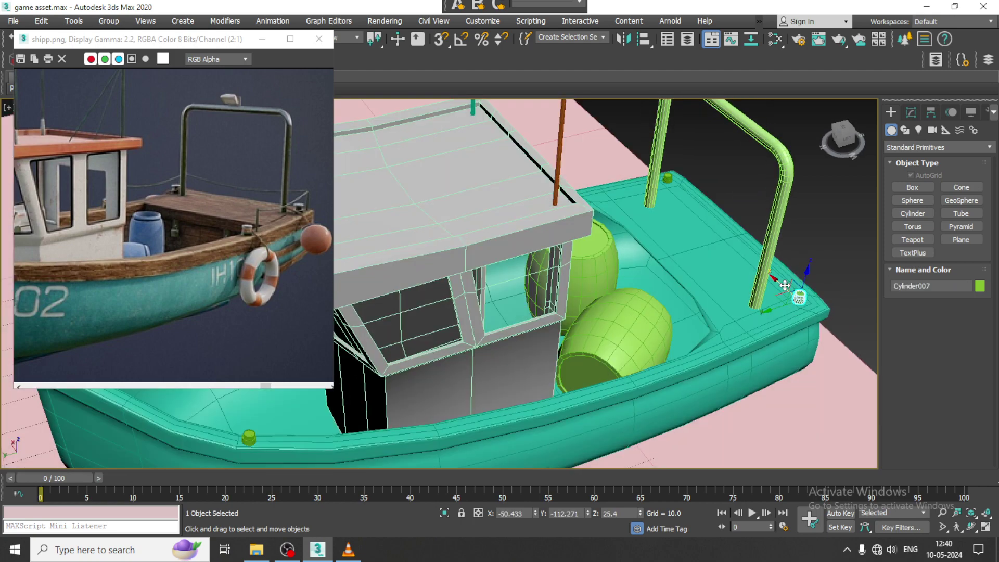
left_click_drag(785, 287, 790, 291)
middle_click_drag(788, 294, 785, 300)
scroll(786, 298, "up", 4)
left_click(715, 316)
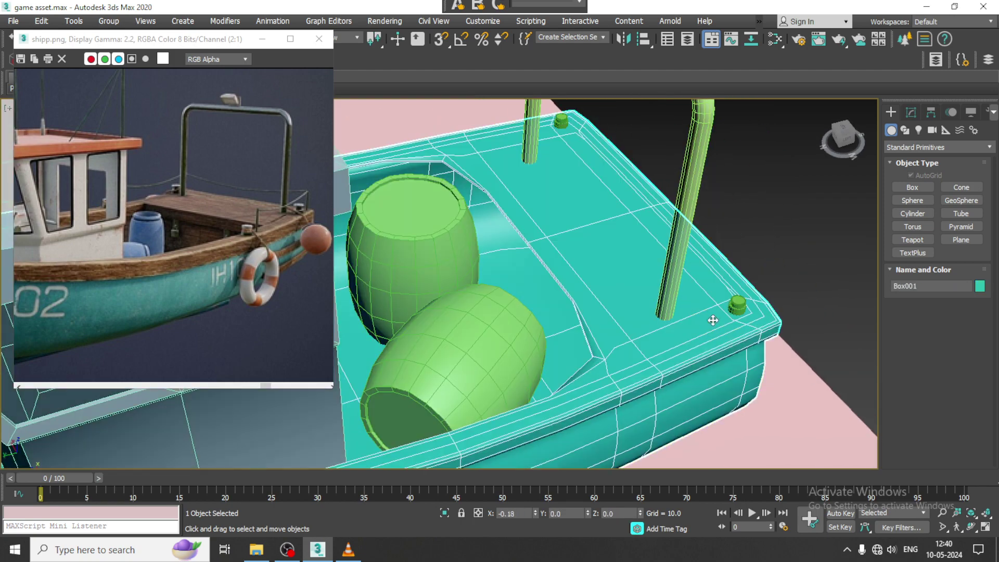
left_click(733, 305)
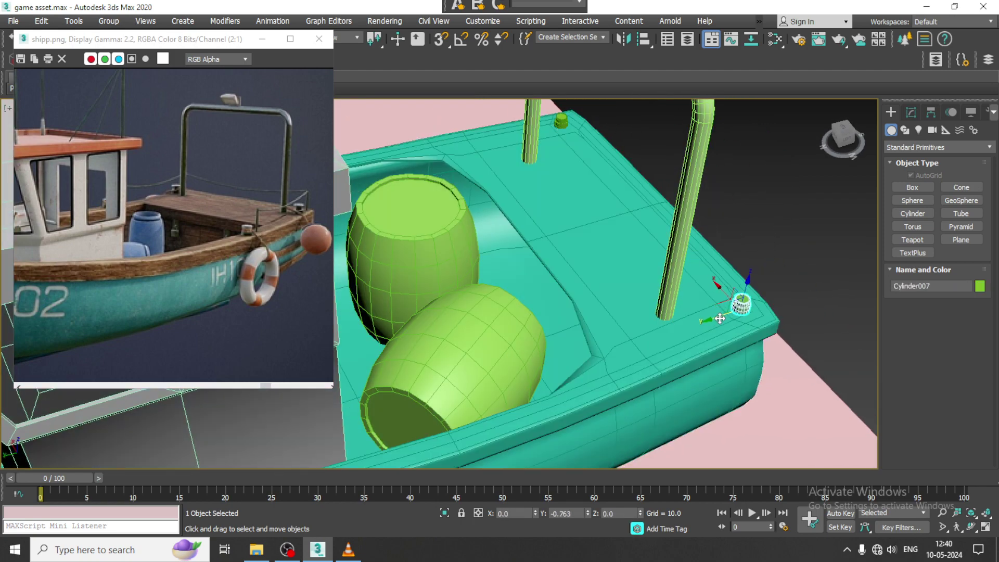
Clone the stern-corner fitting forward along the side rail beside the deck well, placing it at about X -53.85, Y -88.48
left_click_drag(720, 283, 604, 382)
left_click(514, 328)
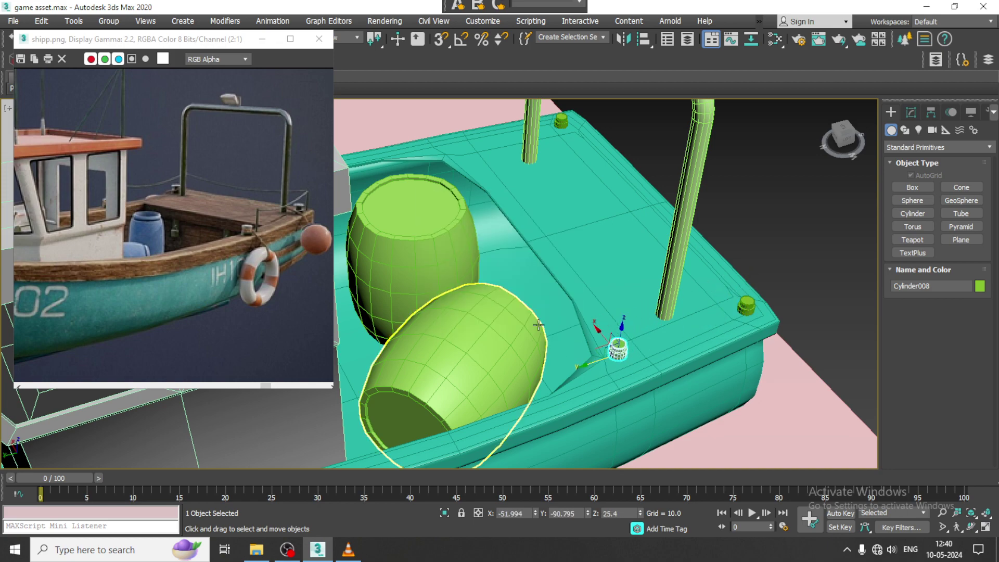
middle_click_drag(663, 306, 702, 319, "alt")
left_click_drag(588, 344, 596, 390)
middle_click_drag(595, 389, 573, 359, "alt")
left_click_drag(573, 359, 575, 365)
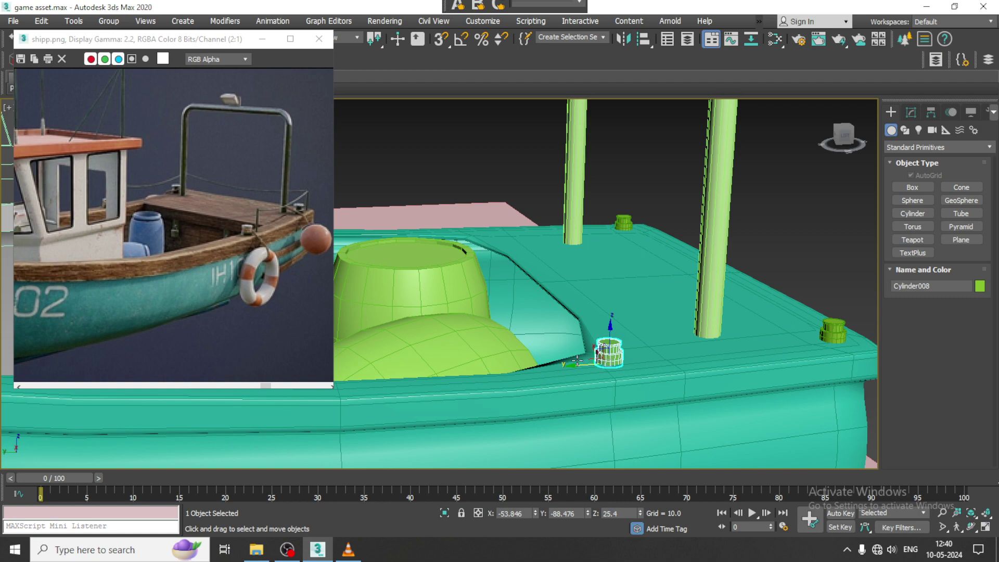
Clone the side-rail fitting across the boat onto the opposite rail at X about 8.56
middle_click_drag(656, 296, 720, 369, "alt")
left_click_drag(707, 321, 407, 97)
left_click(501, 327)
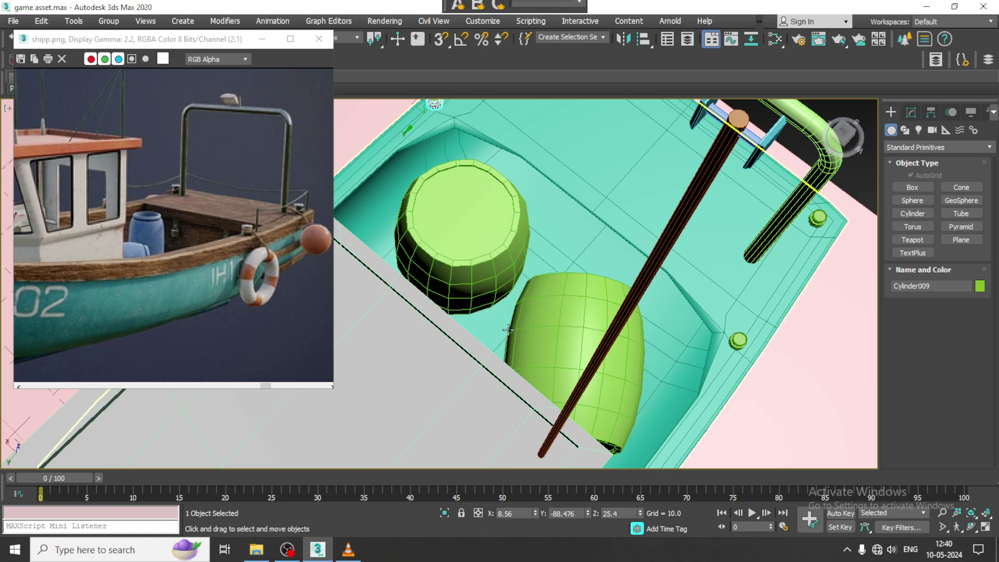
mouse_move(531, 328)
middle_mouse_down("alt")
mouse_move(652, 252)
mouse_move(660, 276)
middle_mouse_up("alt")
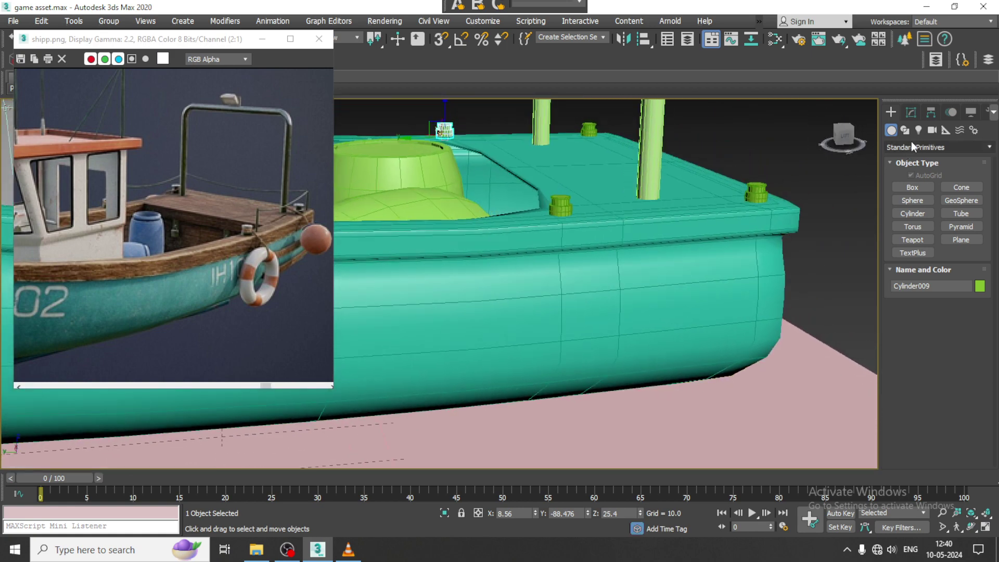
Create a thin upright cylinder beside the side-rail fitting, with a radius of about 0.173 and a height of about 9.07
left_click(913, 213)
middle_click_drag(583, 245, 601, 223, "alt")
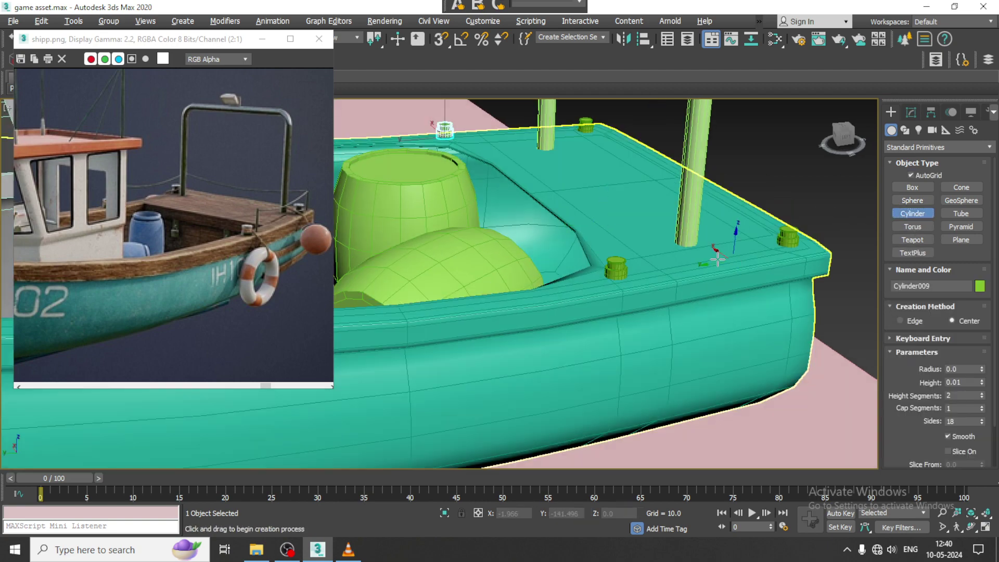
middle_click_drag(718, 258, 712, 323, "alt")
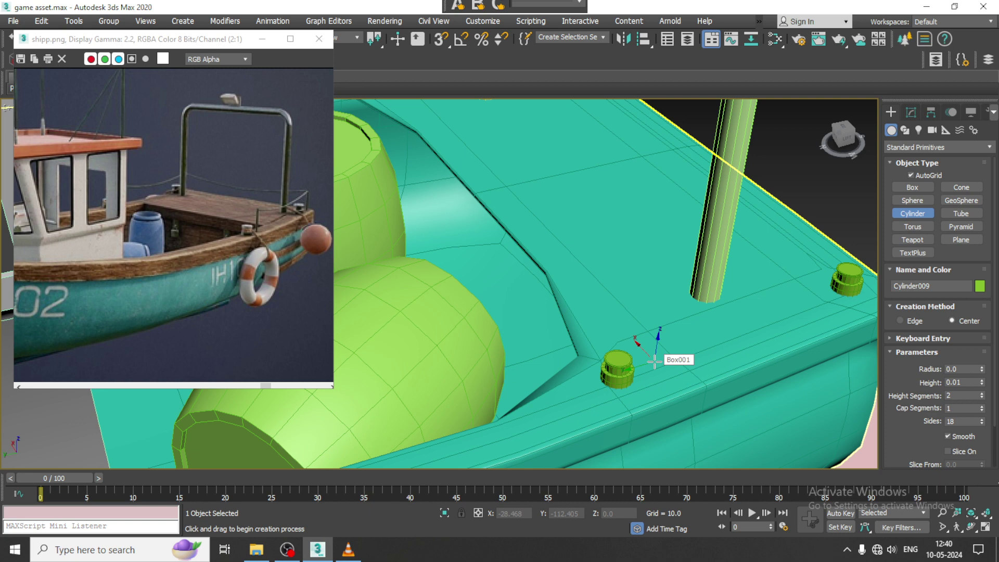
middle_click_drag(658, 372, 686, 327, "alt")
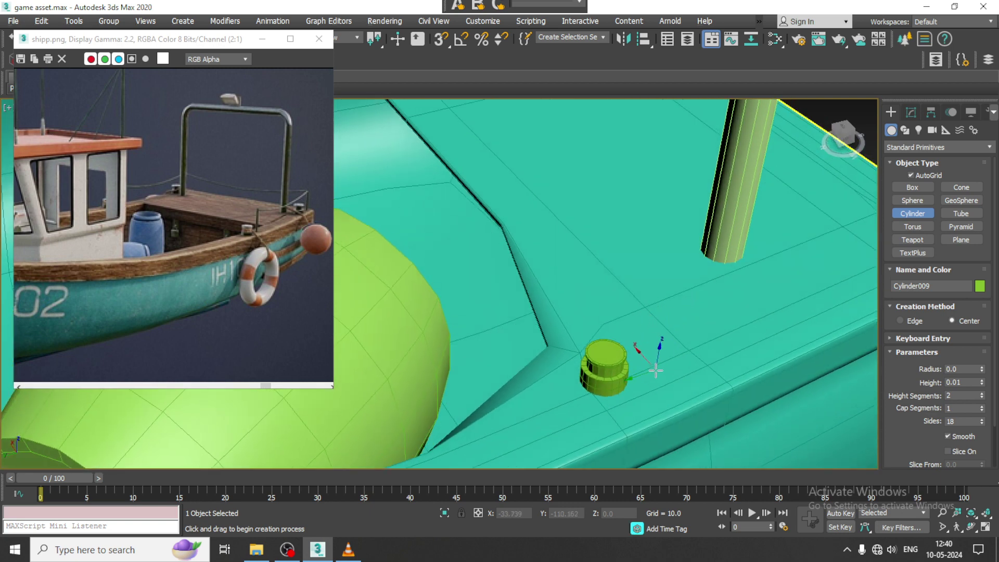
left_click_drag(655, 363, 657, 360)
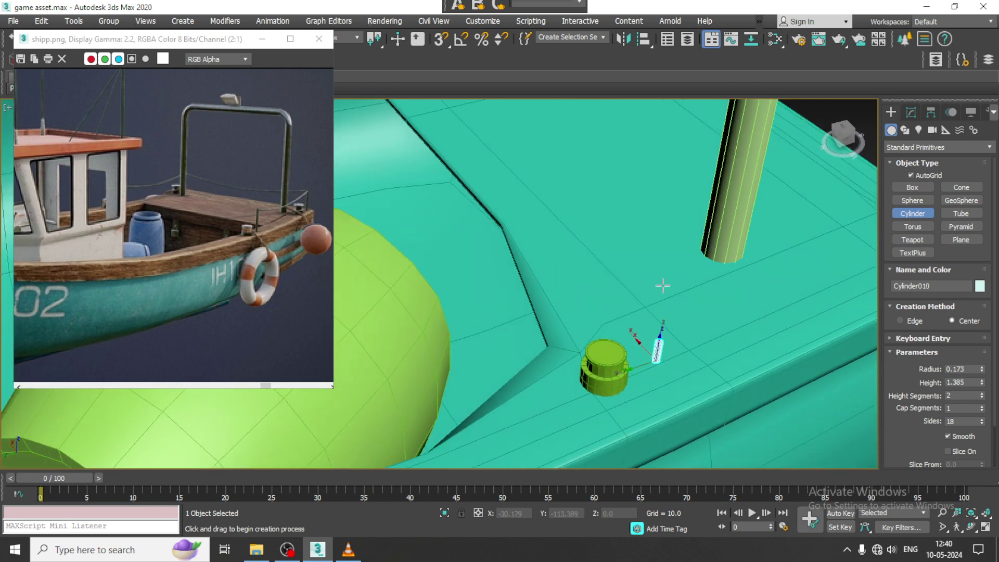
key("w")
middle_click_drag(687, 307, 692, 276, "alt")
scroll(698, 263, "down", 5)
middle_click_drag(692, 276, 657, 312, "alt")
scroll(656, 291, "up", 5)
middle_click_drag(664, 234, 648, 255, "alt")
Reduce the thin post's radius to 0.123 and its height to 7.077
left_click(915, 114)
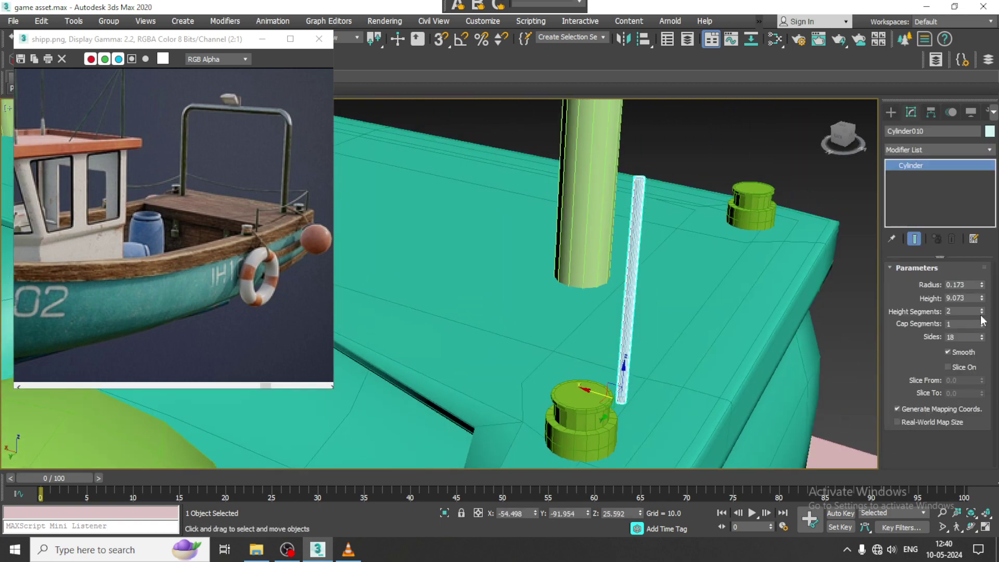
left_click_drag(982, 287, 984, 288)
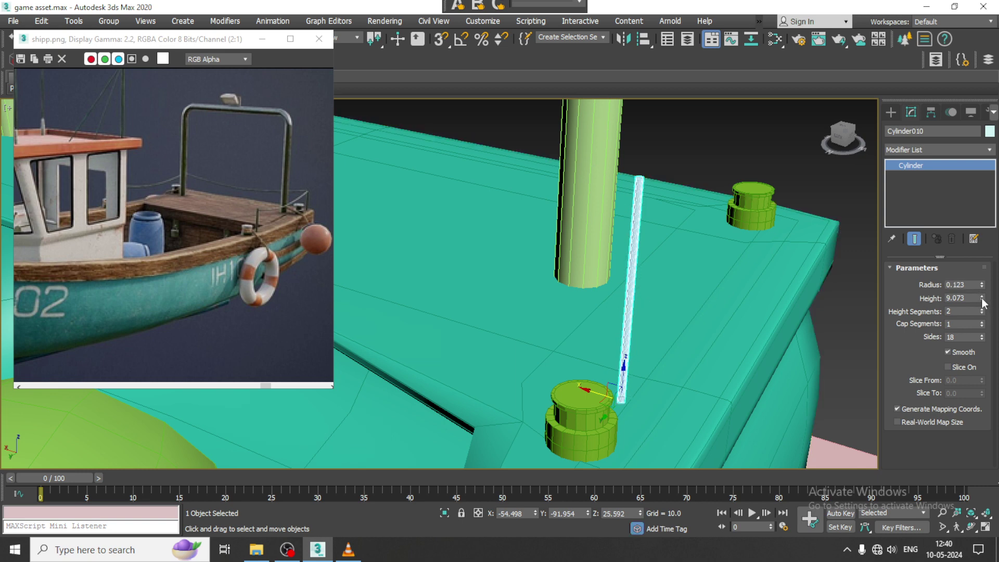
left_click_drag(984, 310, 984, 315)
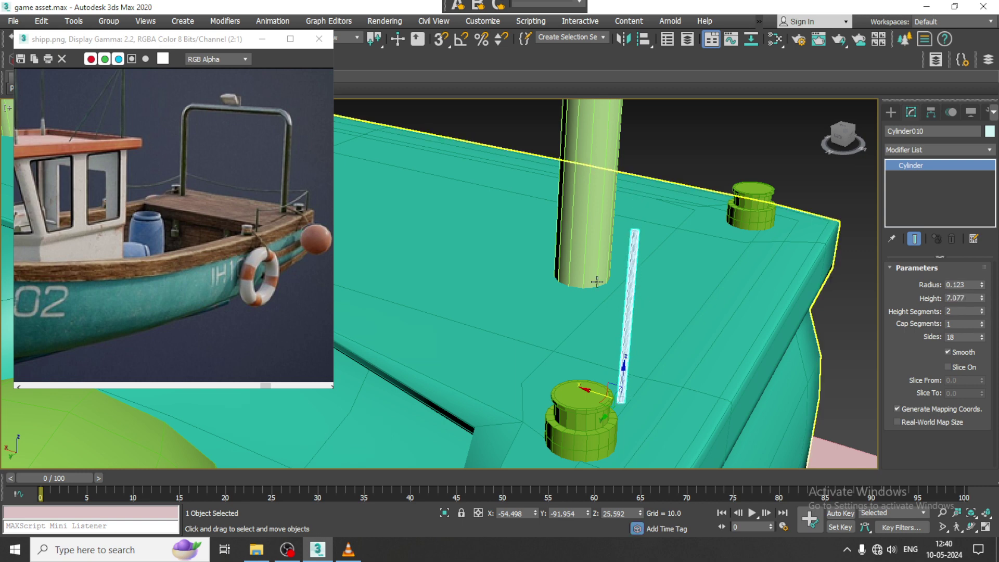
Convert the thin cylinder post beside the side-rail fitting to an Editable Poly
right_click(634, 258)
mouse_move(702, 395)
left_click(811, 404)
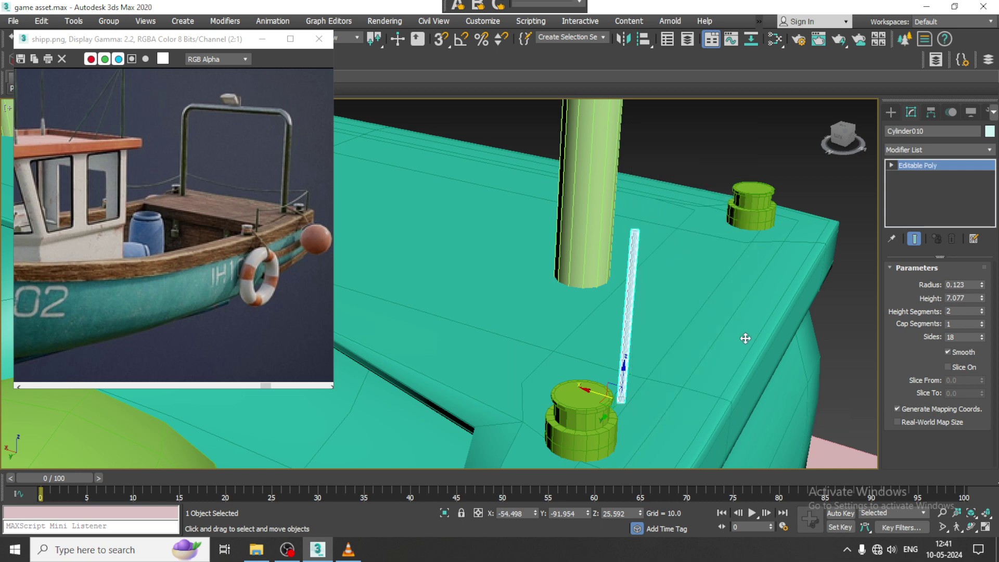
middle_click_drag(577, 246, 593, 241, "alt")
middle_click_drag(634, 279, 633, 274, "alt")
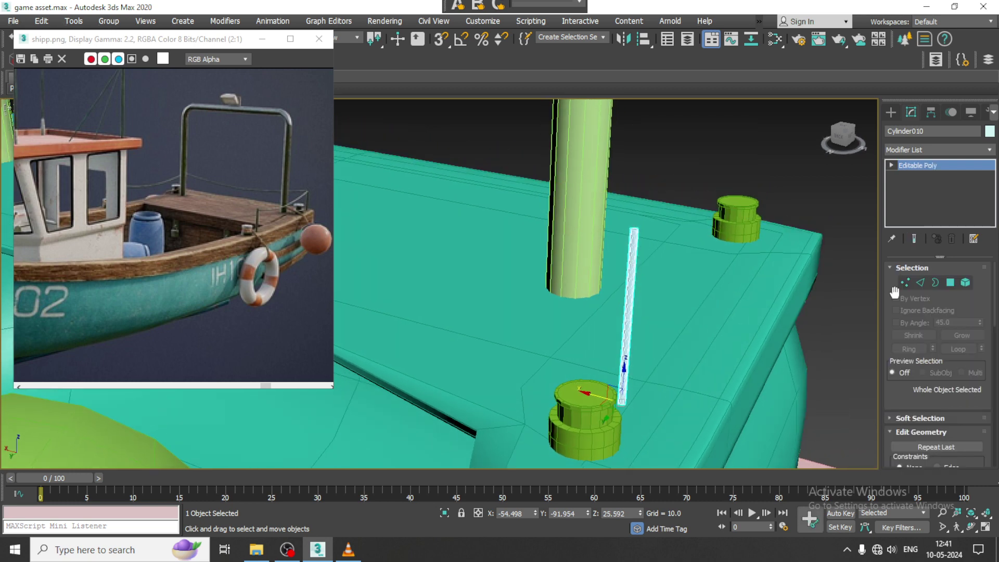
Connect all edges of the thin post with one segment to add horizontal edge rings
left_click(921, 283)
key("ctrl+a")
scroll(657, 277, "up", 3)
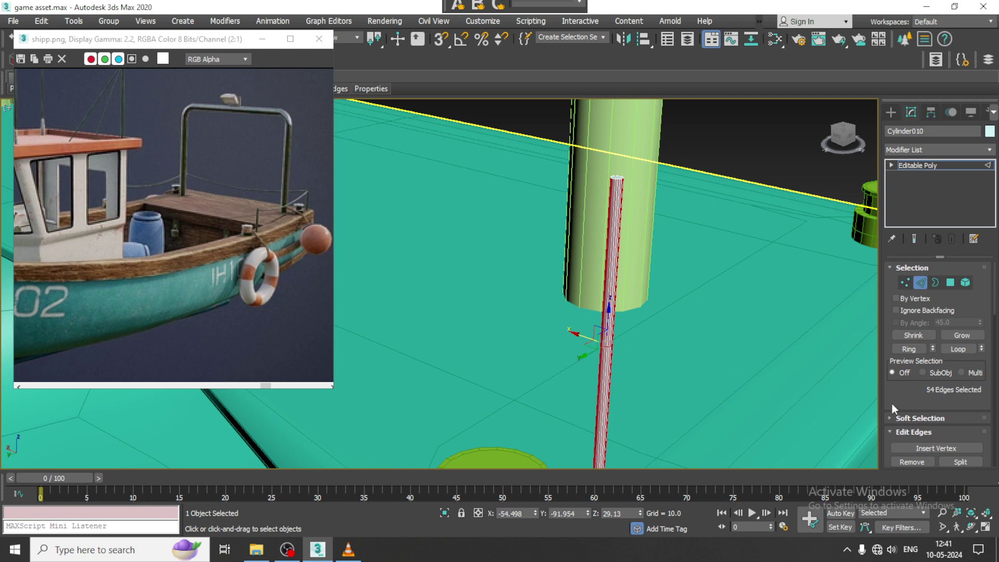
left_click_drag(891, 404, 928, 245)
left_click(979, 353)
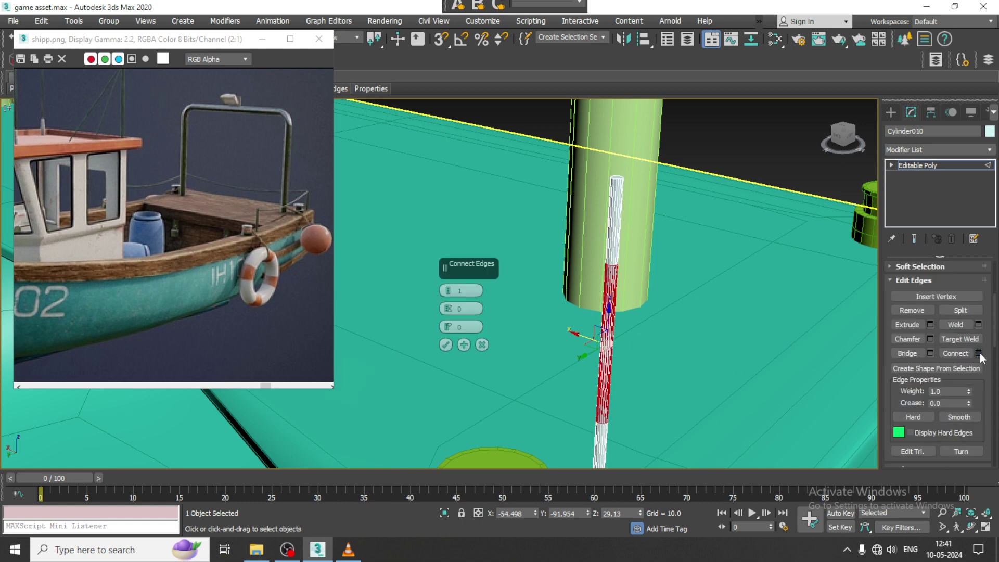
left_click(445, 345)
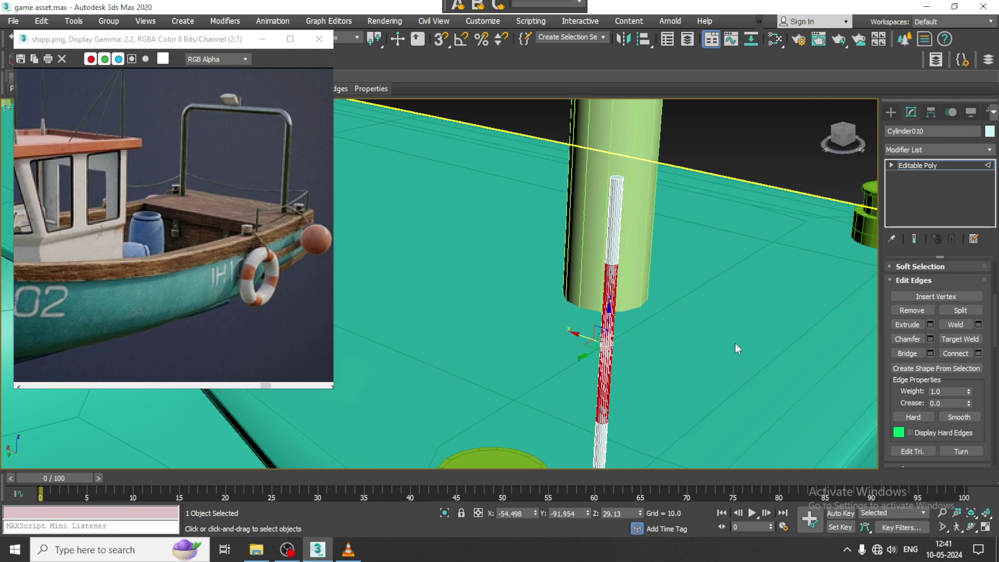
Move the ring of vertices just below the thin post's top upward to Z about 31.227
middle_click_drag(696, 342, 705, 301)
key("1")
left_click_drag(575, 211, 647, 240)
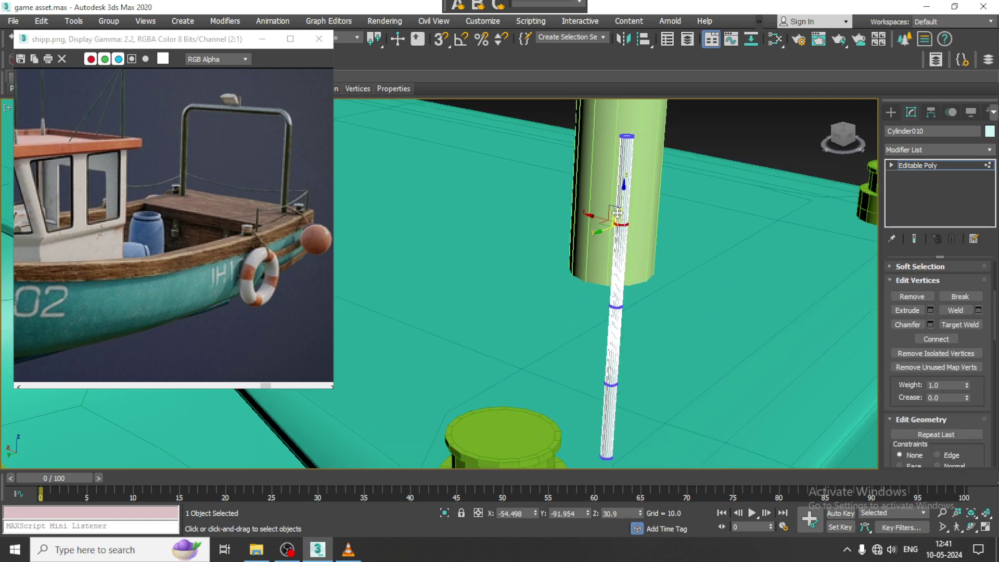
left_click_drag(625, 188, 624, 170)
middle_click_drag(625, 171, 621, 224)
key("1")
left_click_drag(598, 194, 657, 224)
key("ctrl+z")
left_click(626, 224)
key("1")
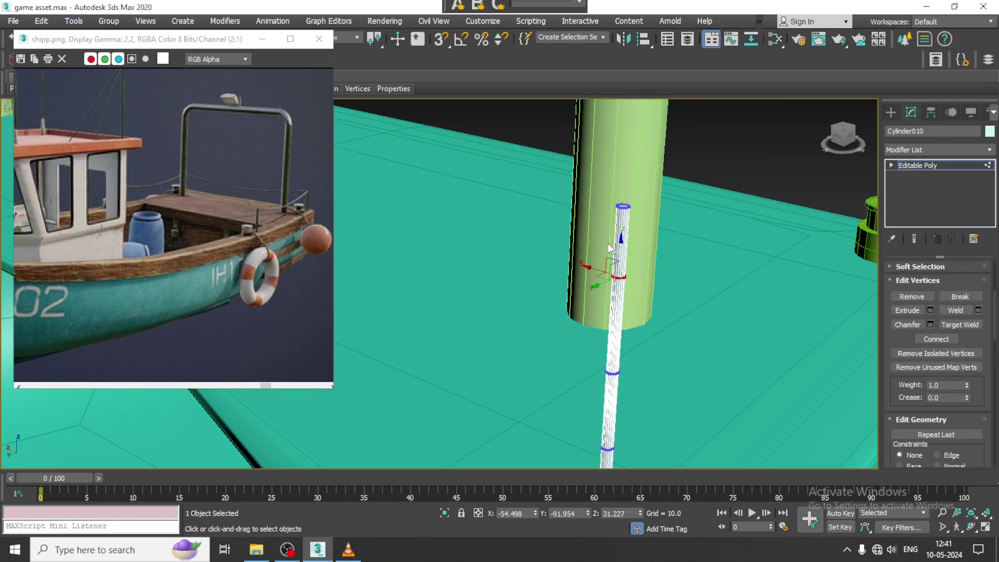
Scale the thin post's top ring of vertices inward to taper its tip
key("e")
left_click_drag(655, 232, 639, 231)
key("r")
key("w")
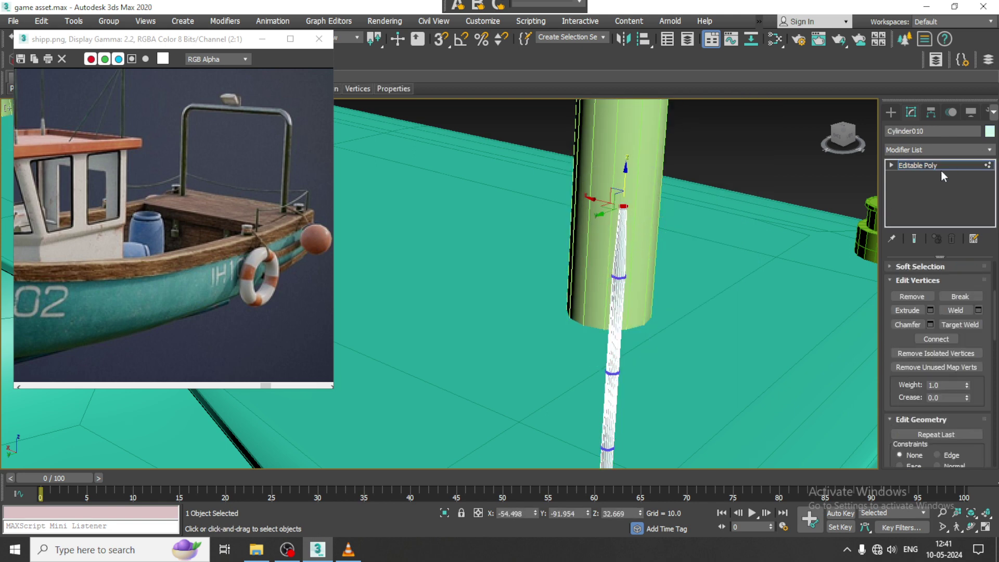
left_click(935, 166)
Copy the tapered post back beside the stern-corner fitting, at X about -53.607 and Y about -115.505
scroll(663, 255, "down", 5)
middle_click_drag(668, 304, 536, 347, "alt")
scroll(658, 291, "down", 3)
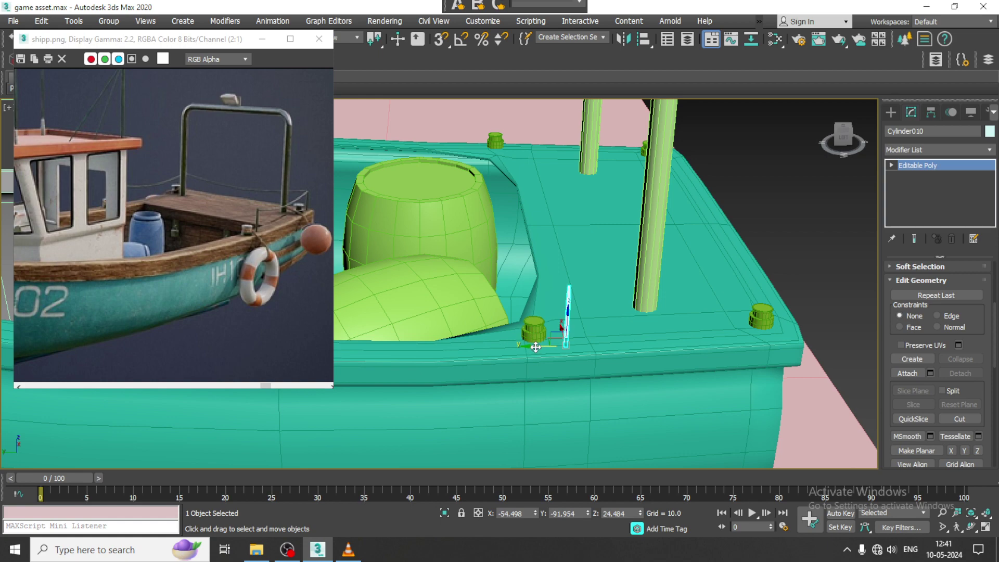
mouse_move(734, 344)
left_mouse_down("shift")
mouse_move(758, 338)
mouse_move(749, 336)
left_mouse_up("shift")
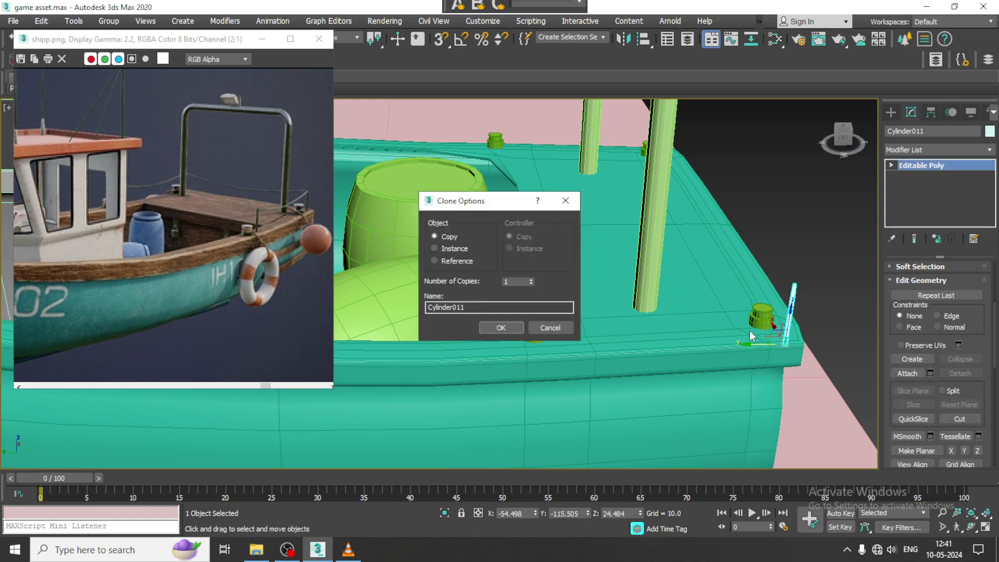
left_click(510, 331)
scroll(653, 289, "down", 6)
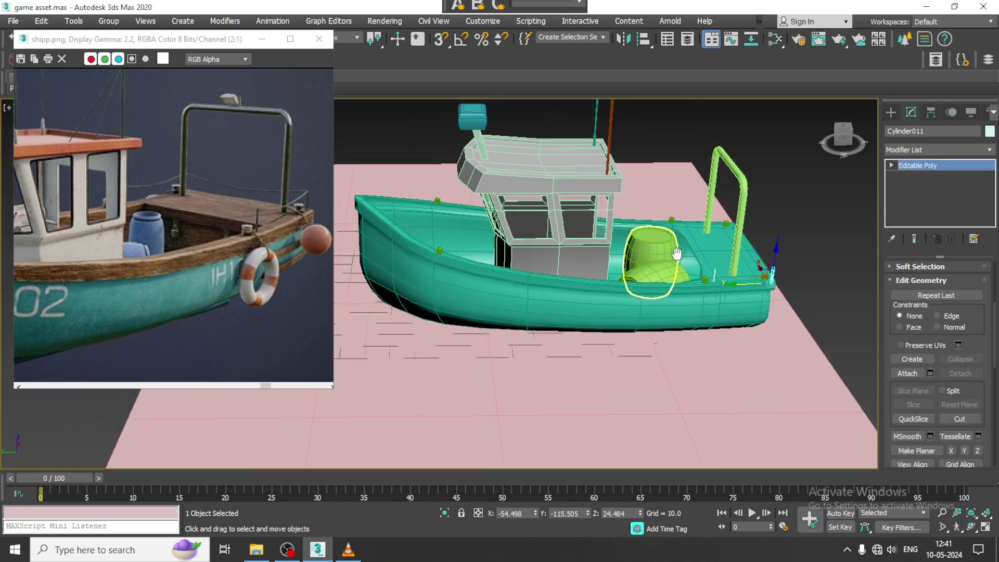
mouse_move(656, 275)
middle_mouse_down("alt")
mouse_move(723, 213)
mouse_move(695, 277)
middle_mouse_up("alt")
scroll(700, 287, "up", 8)
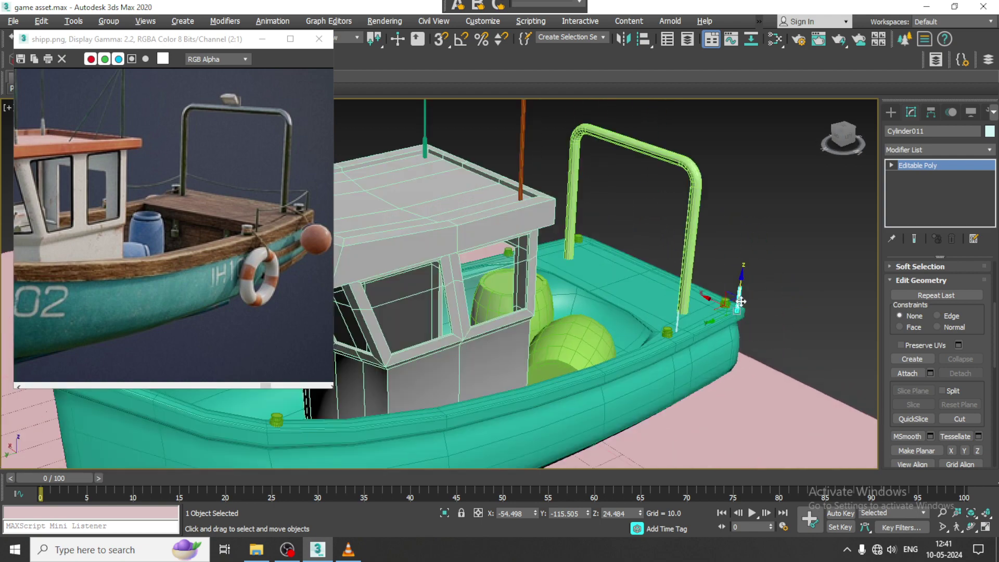
left_click_drag(710, 303, 708, 303)
key("z")
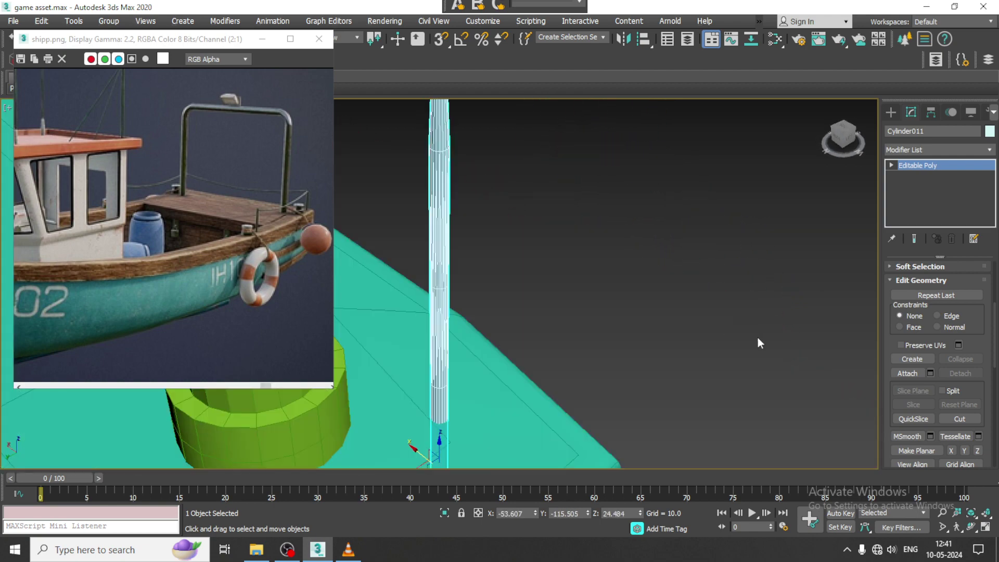
Copy the stern-corner post across the transom to the opposite corner at X about 5.596
middle_click_drag(757, 338, 572, 334, "alt")
scroll(591, 295, "down", 8)
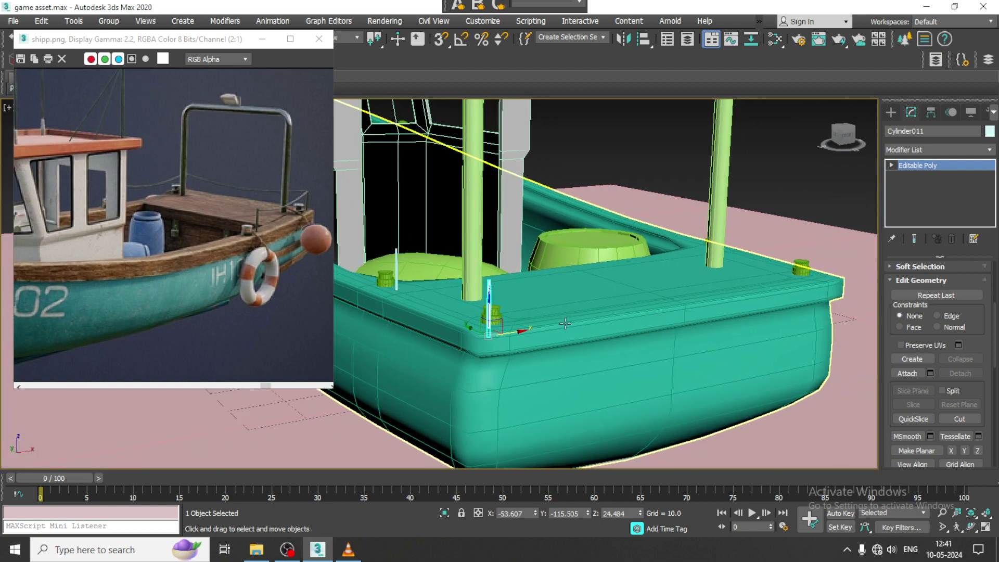
scroll(577, 334, "down", 3)
left_click_drag(541, 326, 791, 312, "shift")
left_click(501, 328)
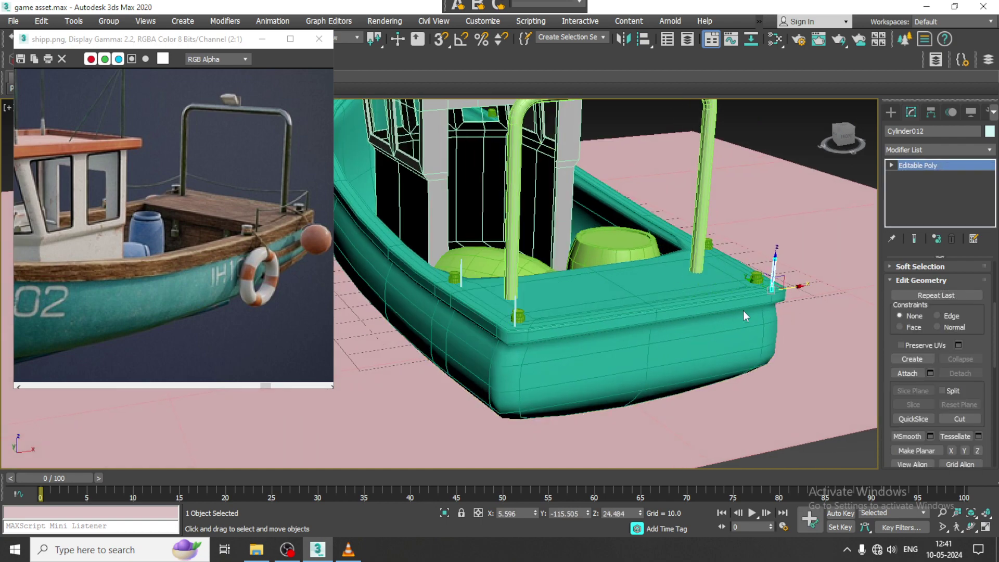
Switch off NURMS smoothing on the boat hull
mouse_move(743, 310)
middle_mouse_down("alt")
mouse_move(668, 362)
mouse_move(706, 358)
mouse_move(705, 299)
mouse_move(627, 337)
middle_mouse_up("alt")
left_click(668, 362)
right_click(667, 362)
left_click(653, 224)
Start Swift Loop on the hull and examine the stern's edge flow in wireframe from several angles
left_click_drag(192, 40, 177, 169)
left_click(30, 78)
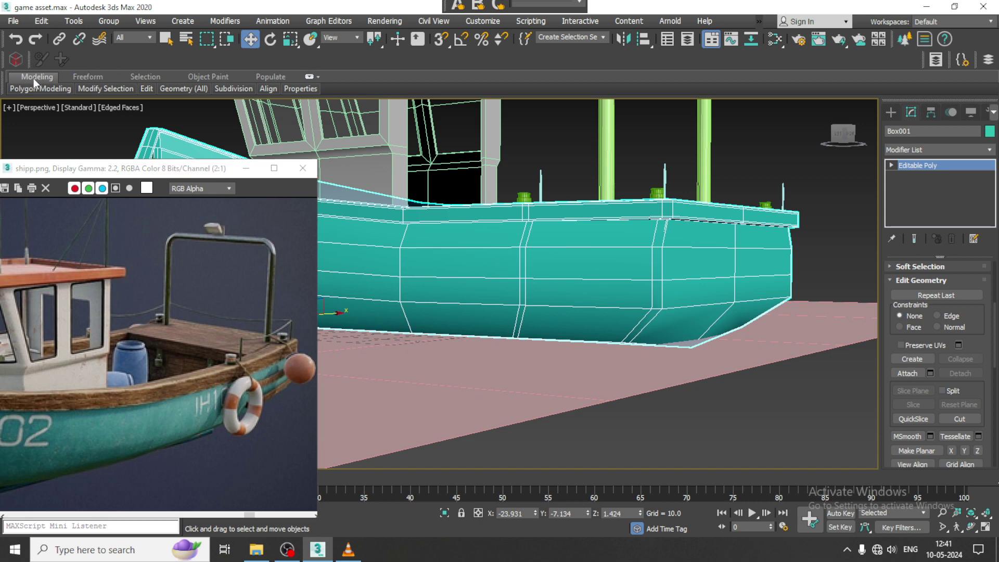
double_click(33, 78)
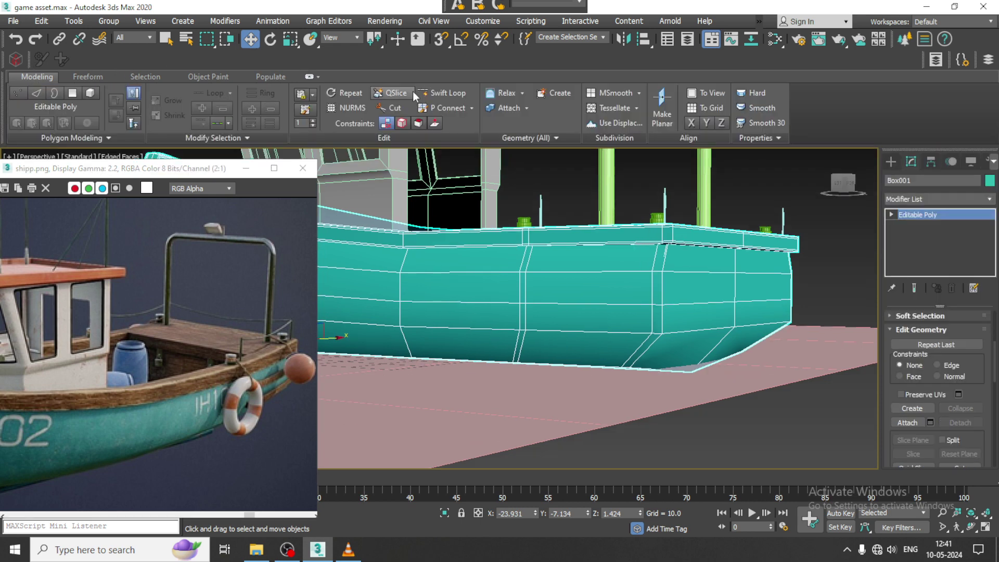
left_click(462, 93)
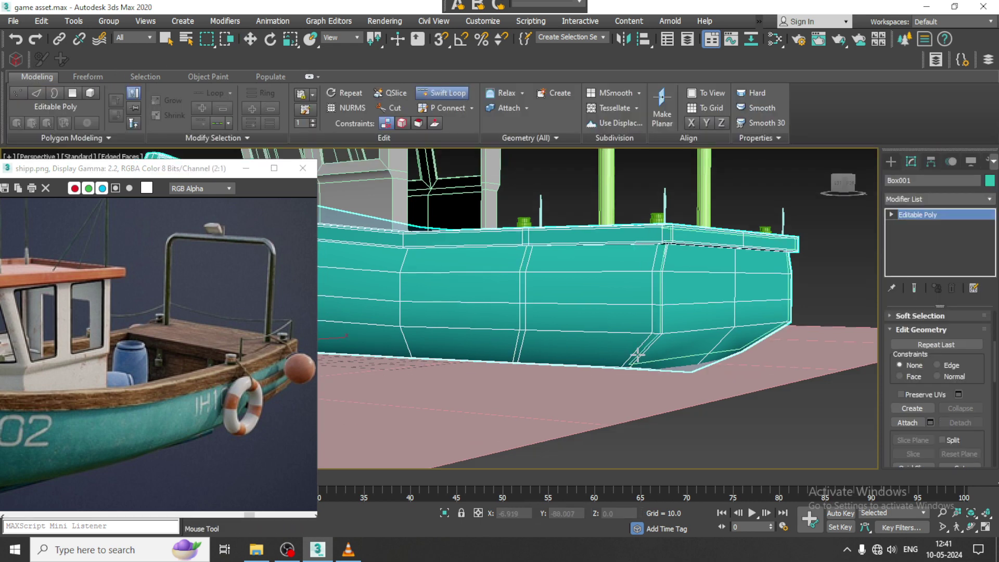
key("F3")
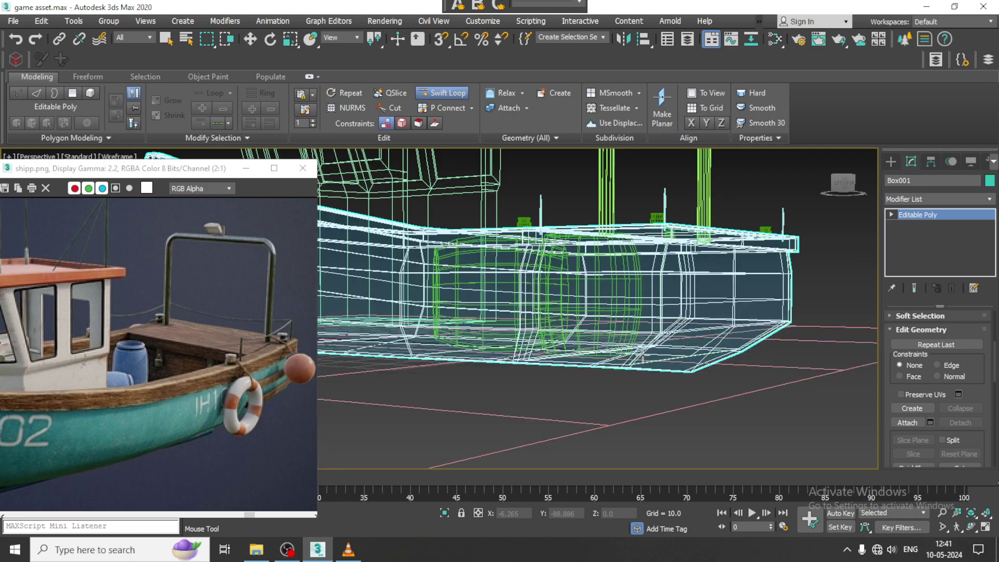
middle_click_drag(643, 359, 598, 388, "alt")
middle_click_drag(619, 317, 631, 272, "alt")
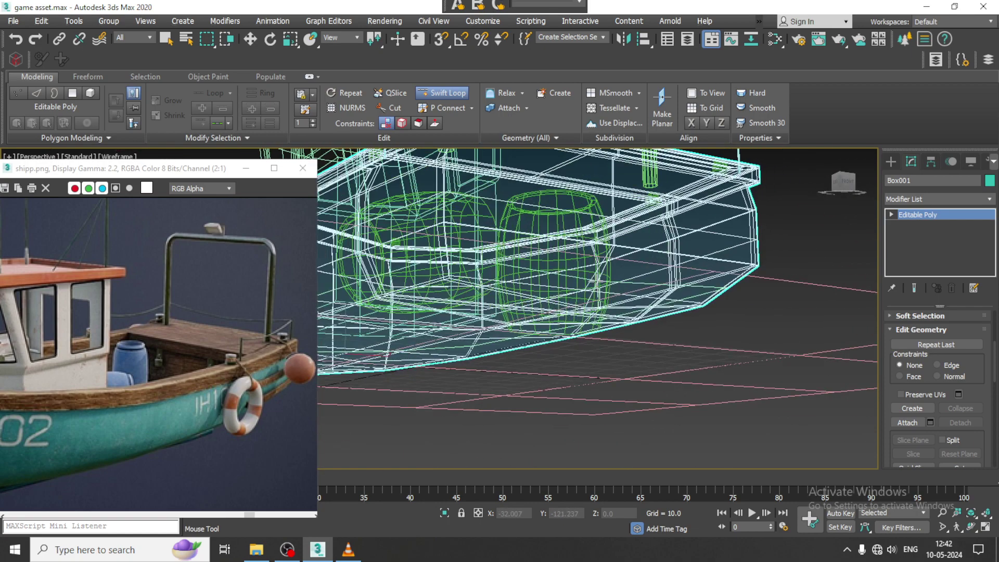
middle_click_drag(668, 331, 698, 260, "alt")
right_click(686, 302)
key("F3")
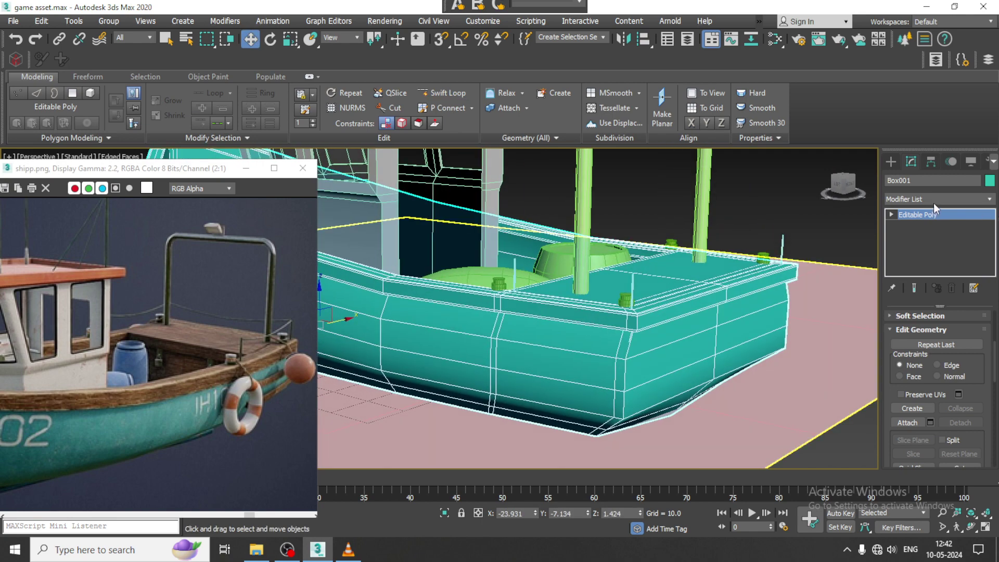
Turn NURMS smoothing back on for the boat hull
left_click(949, 212)
left_click(951, 212)
right_click(602, 363)
left_click(621, 363)
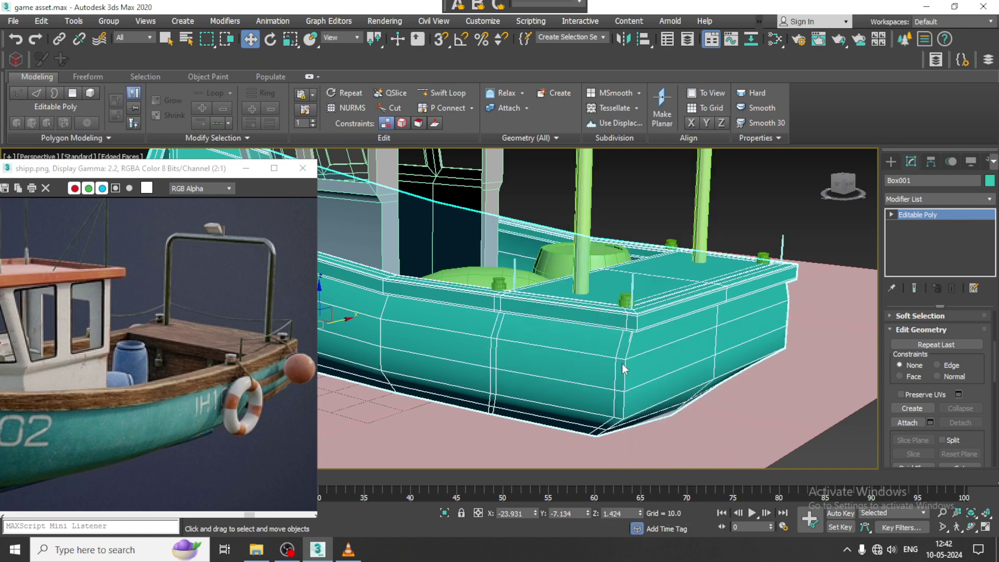
right_click(619, 360)
left_click(588, 221)
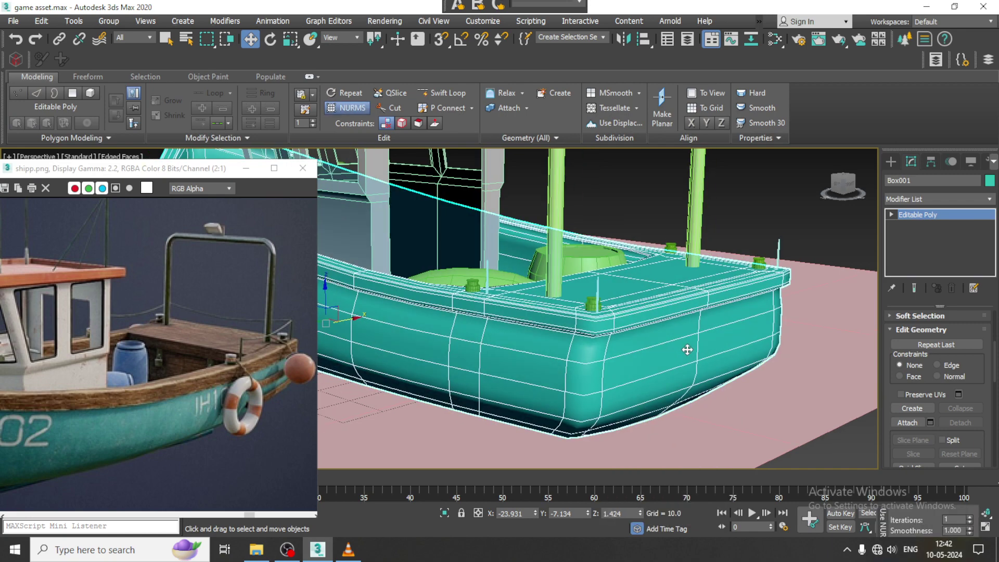
Copy the newest stern-corner post forward to the side-rail fitting on the same side, at Y about -90.414
middle_click_drag(687, 348, 731, 378, "alt")
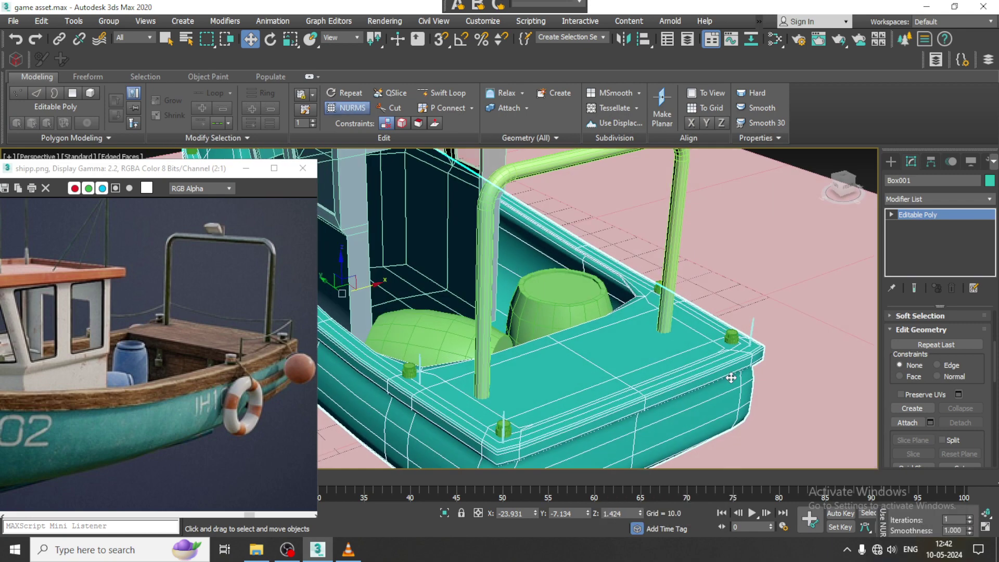
left_click(751, 327)
scroll(780, 343, "up", 4)
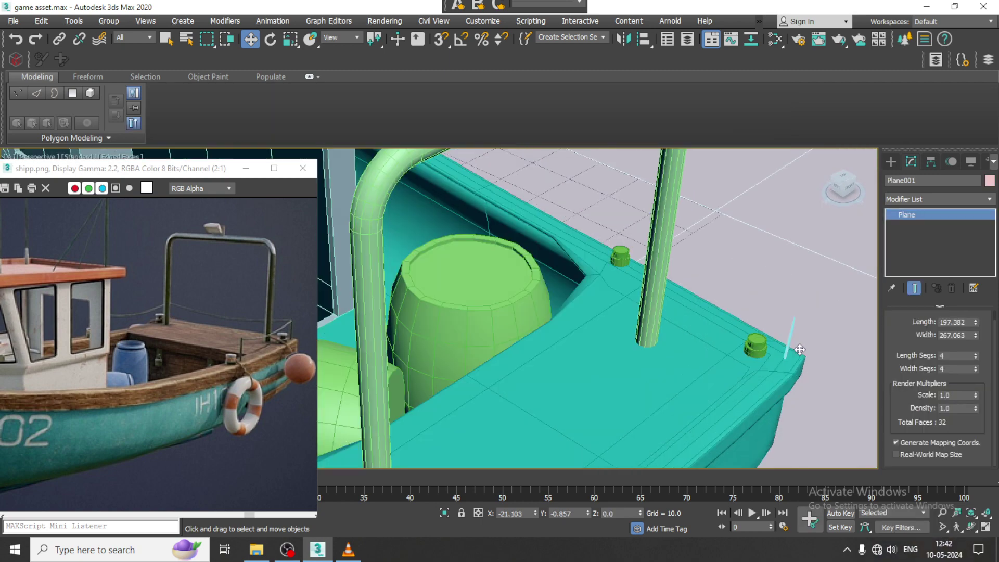
left_click(791, 333)
middle_click_drag(791, 334, 807, 346, "alt")
left_click_drag(760, 349, 581, 267, "shift")
left_click(499, 328)
Shift the new side-rail post outward onto the rail at X about 8.851
middle_click_drag(583, 296, 571, 299, "alt")
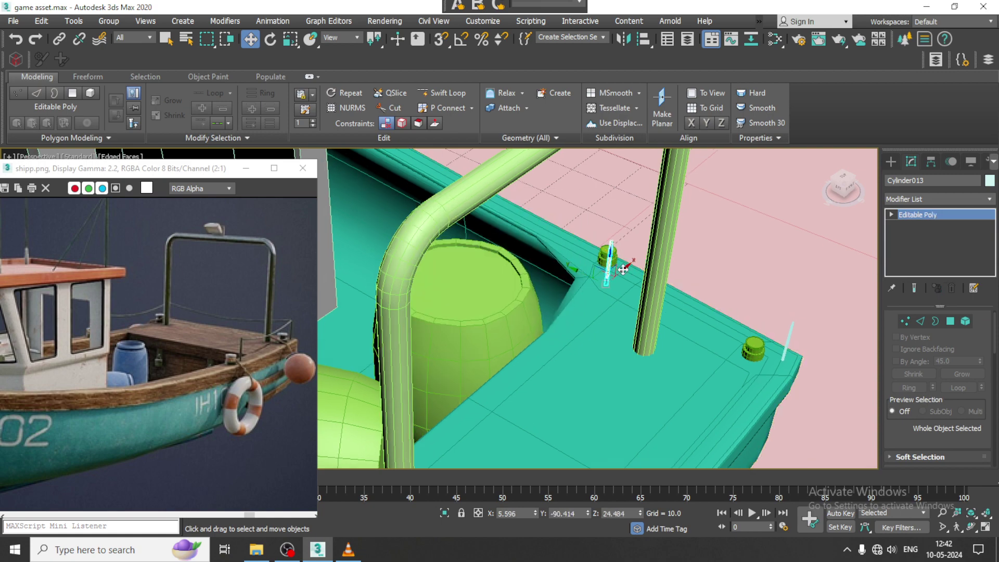
left_click_drag(623, 270, 649, 261)
scroll(619, 248, "up", 5)
mouse_move(636, 264)
middle_mouse_down("alt")
mouse_move(562, 216)
mouse_move(652, 268)
middle_mouse_up("alt")
scroll(619, 248, "down", 5)
scroll(562, 217, "down", 2)
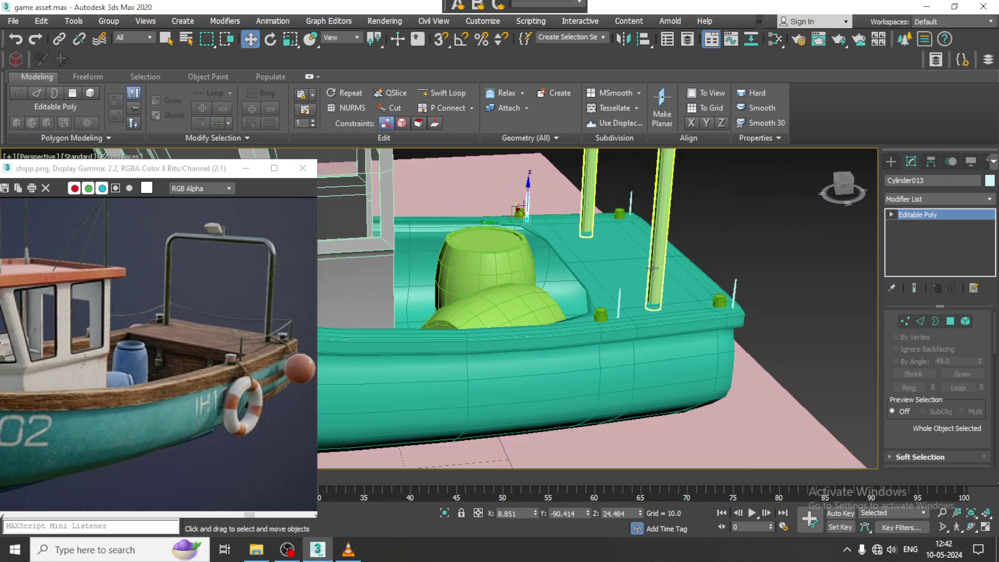
Set up a Line spline over the stern in the Top view, with AutoGrid, Enable In Renderer and Enable In Viewport off
key("alt+w")
scroll(385, 255, "up", 2)
key("alt+w")
middle_click_drag(580, 206, 601, 41)
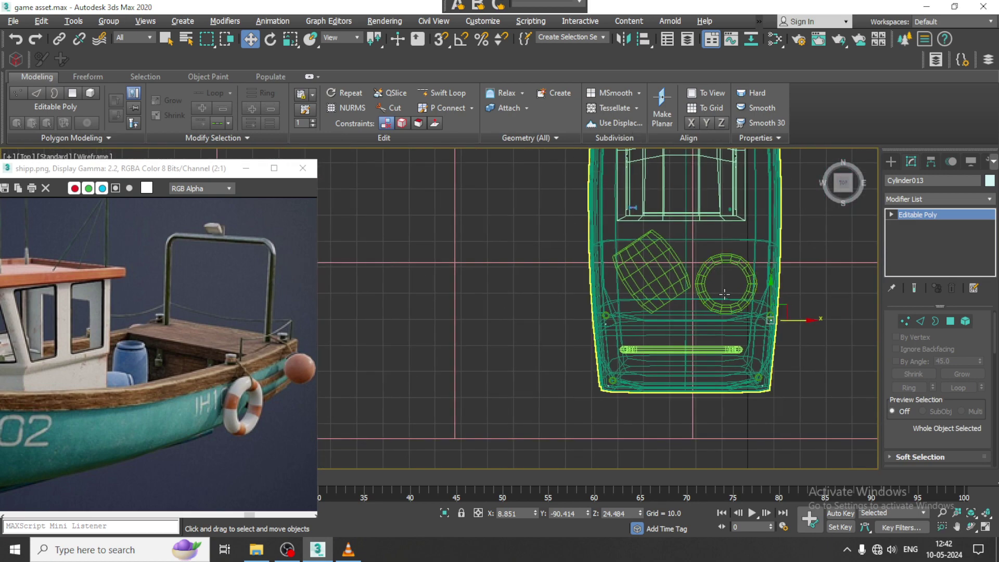
scroll(708, 320, "up", 3)
left_click(891, 162)
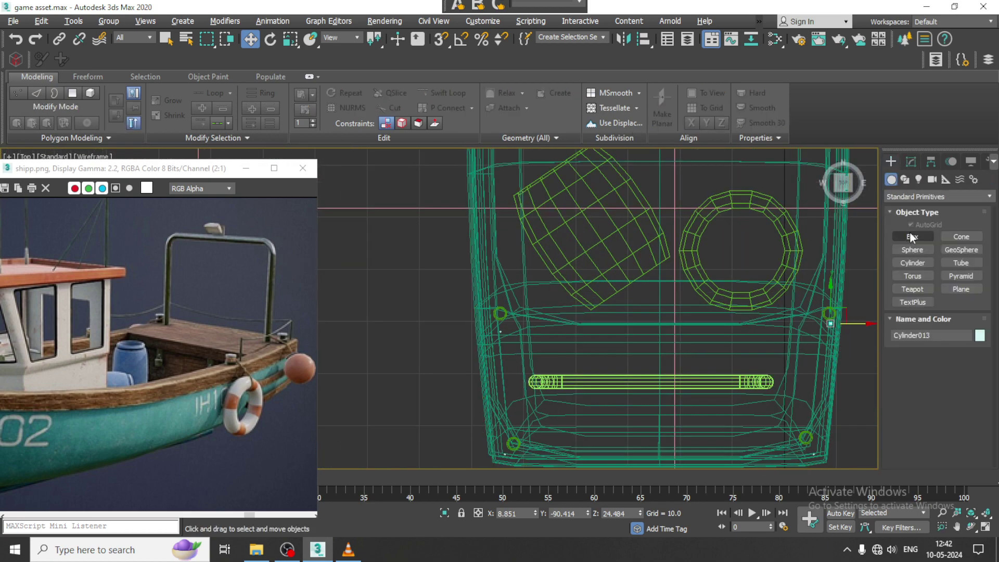
left_click(905, 180)
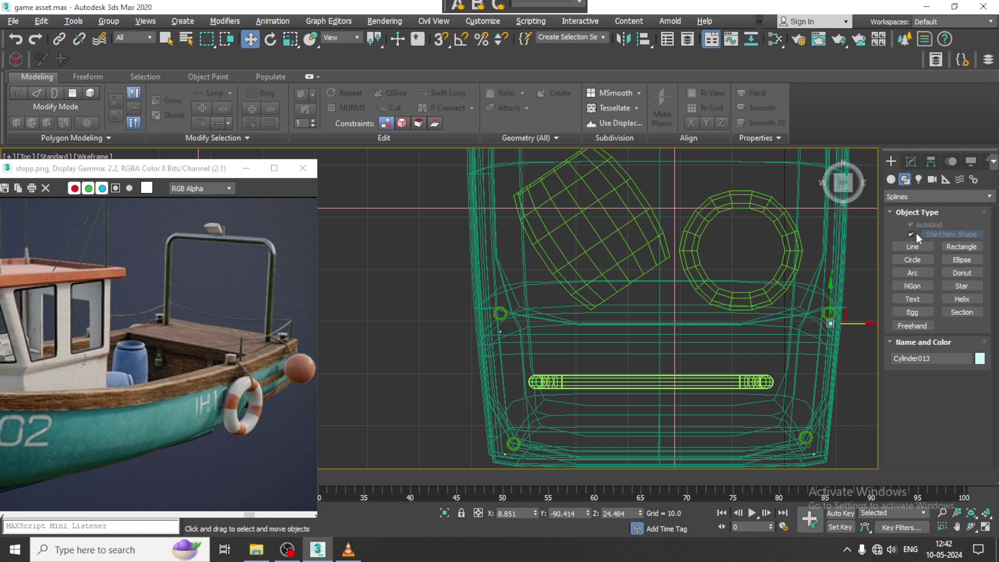
left_click(912, 246)
scroll(736, 289, "up", 4)
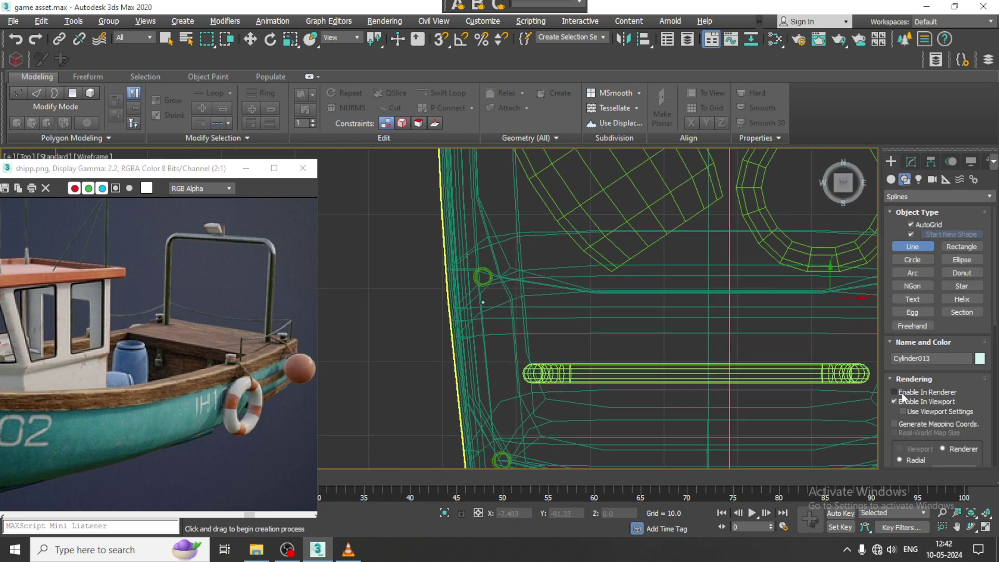
middle_click_drag(649, 335, 658, 309)
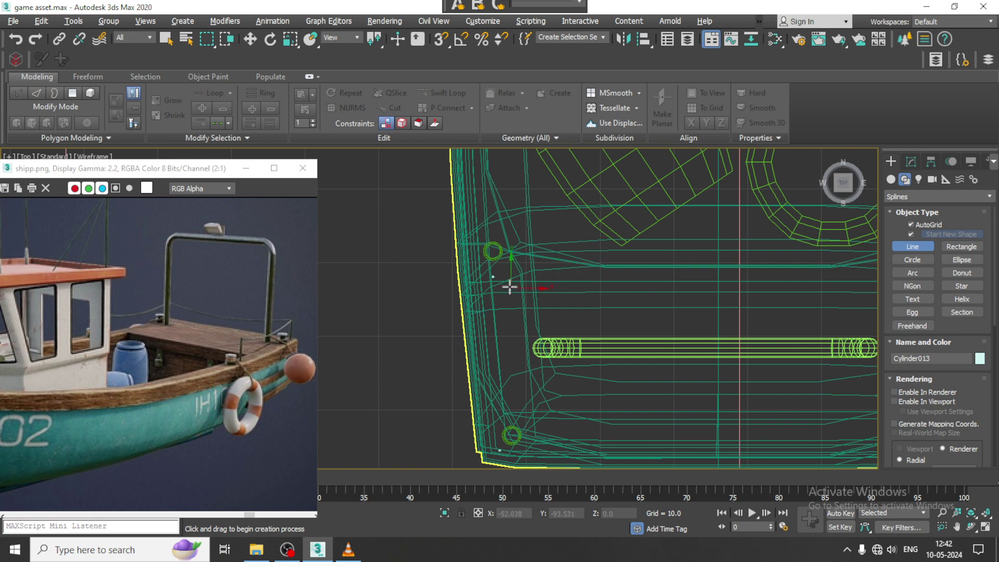
scroll(500, 285, "up", 2)
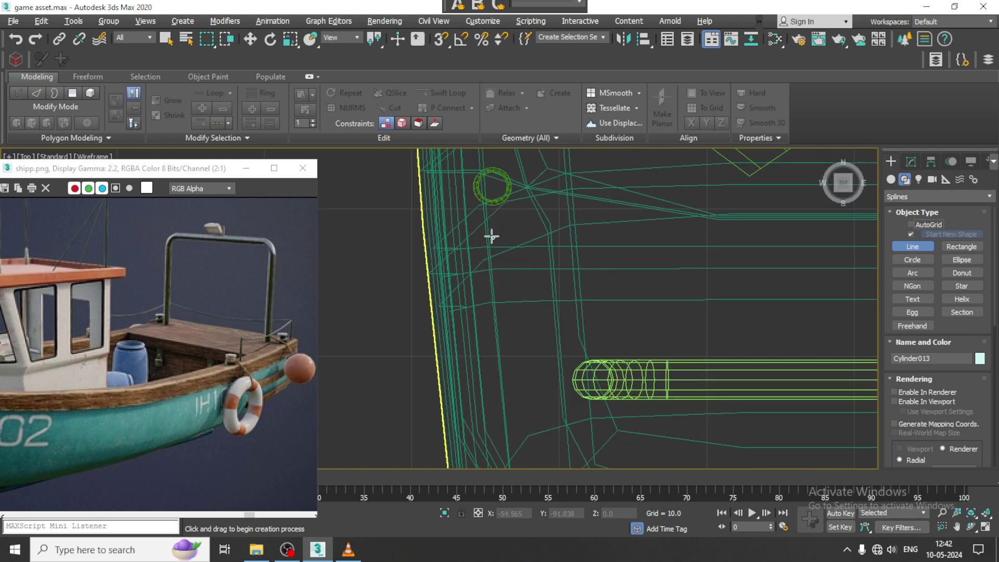
Draw the rope line around the stern through four points beside the posts, from one side-rail post past both stern corners to the opposite one
left_click(492, 239)
middle_click_drag(519, 403, 500, 227)
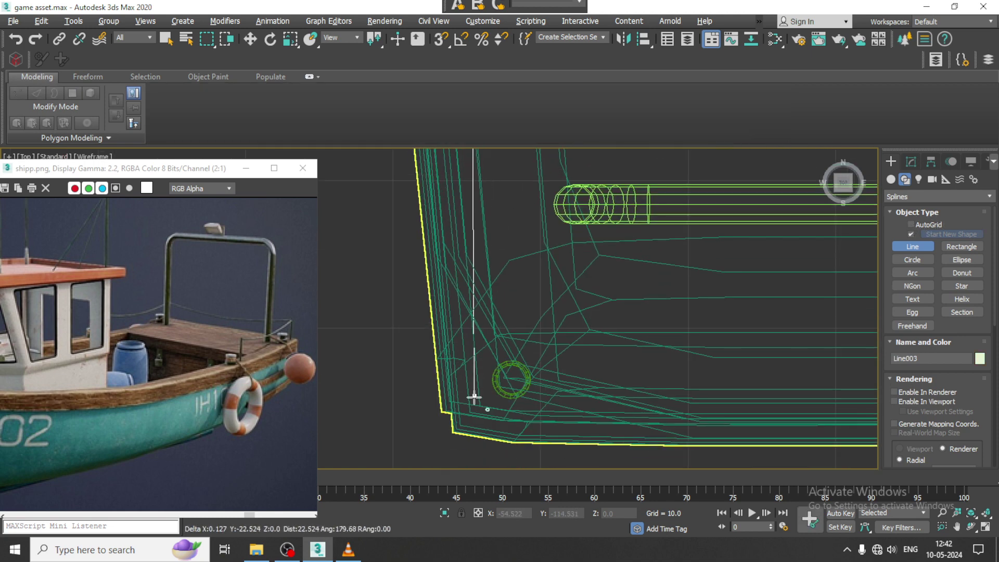
left_click(484, 410)
middle_click_drag(829, 419, 513, 400)
middle_click_drag(786, 411, 683, 402)
scroll(683, 401, "up", 1)
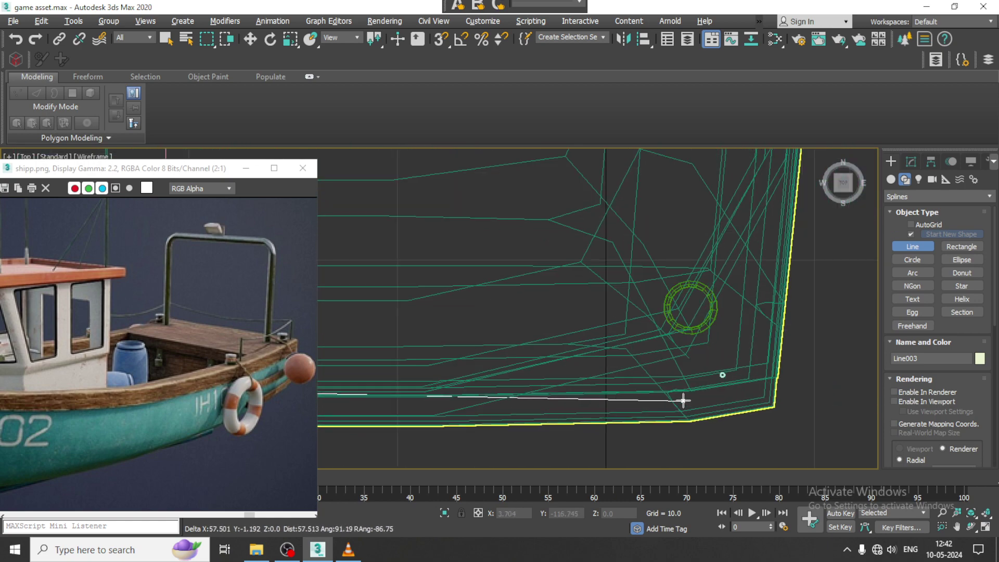
left_click(724, 377)
middle_click_drag(795, 170, 720, 384)
scroll(720, 383, "down", 1)
middle_click_drag(728, 291, 718, 383)
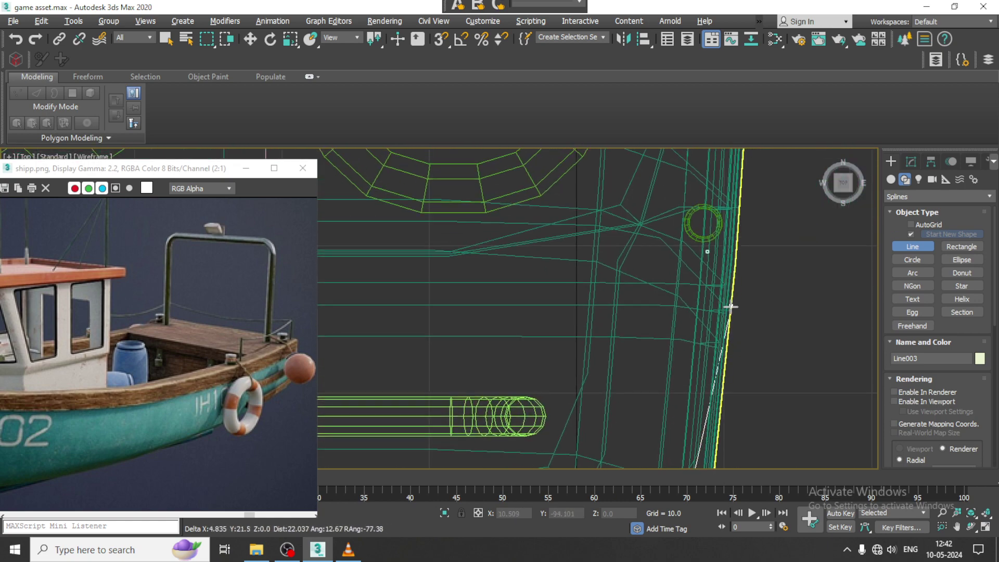
scroll(660, 306, "up", 2)
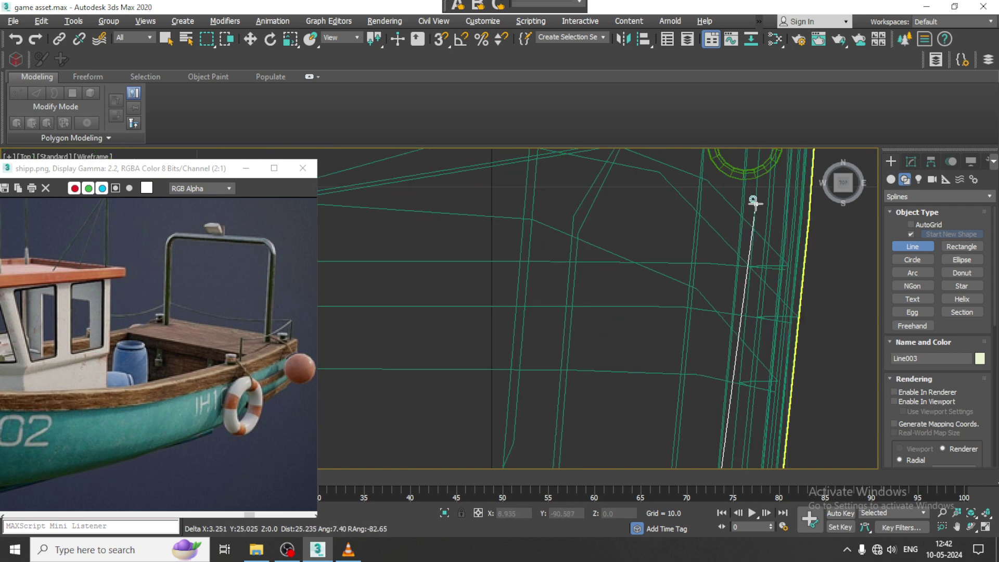
left_click(755, 199)
key("alt+w")
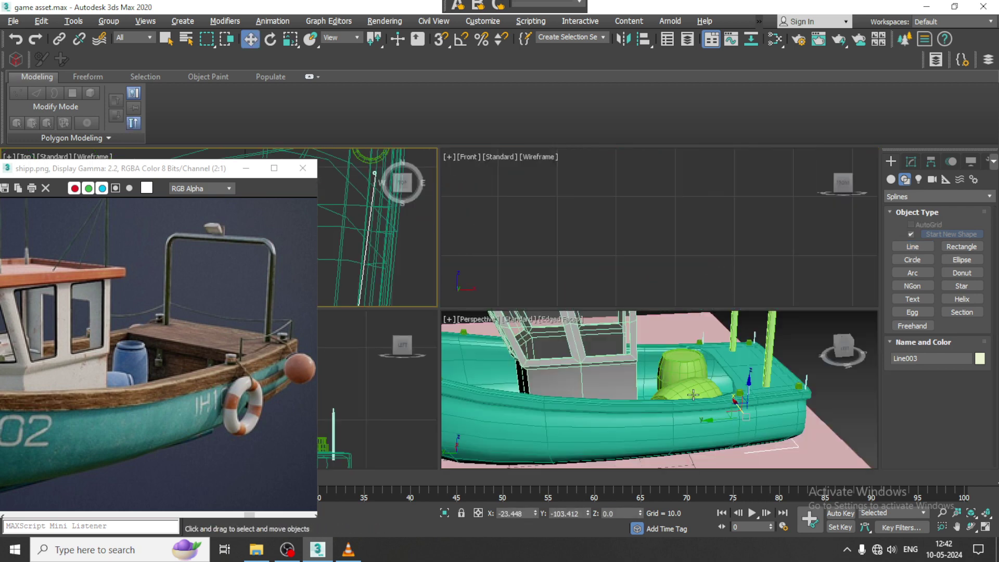
Raise the rope line onto the upper part of the stern posts, at Z about 29.598
left_click(287, 551)
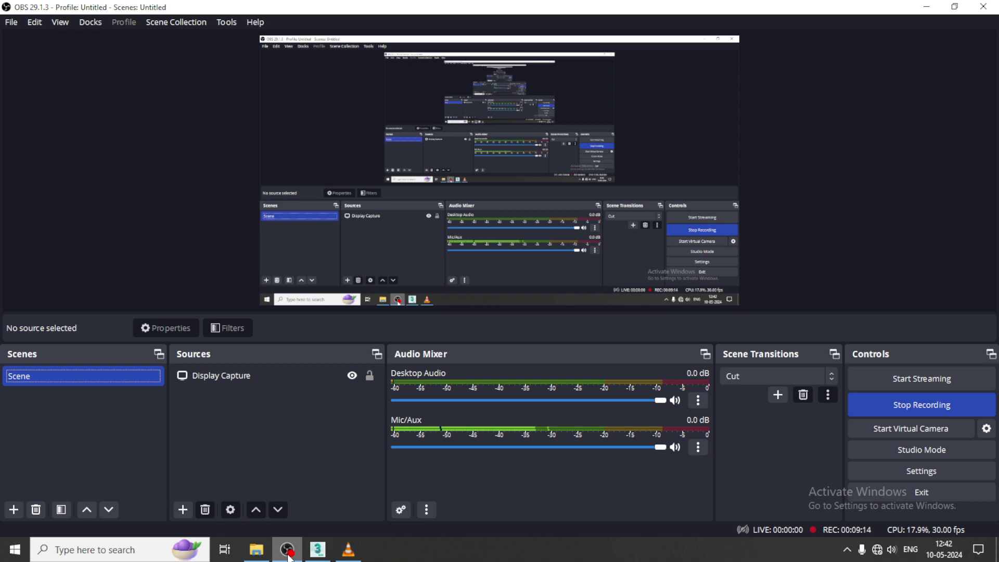
left_click(287, 557)
middle_click_drag(657, 392, 674, 366, "alt")
key("alt+w")
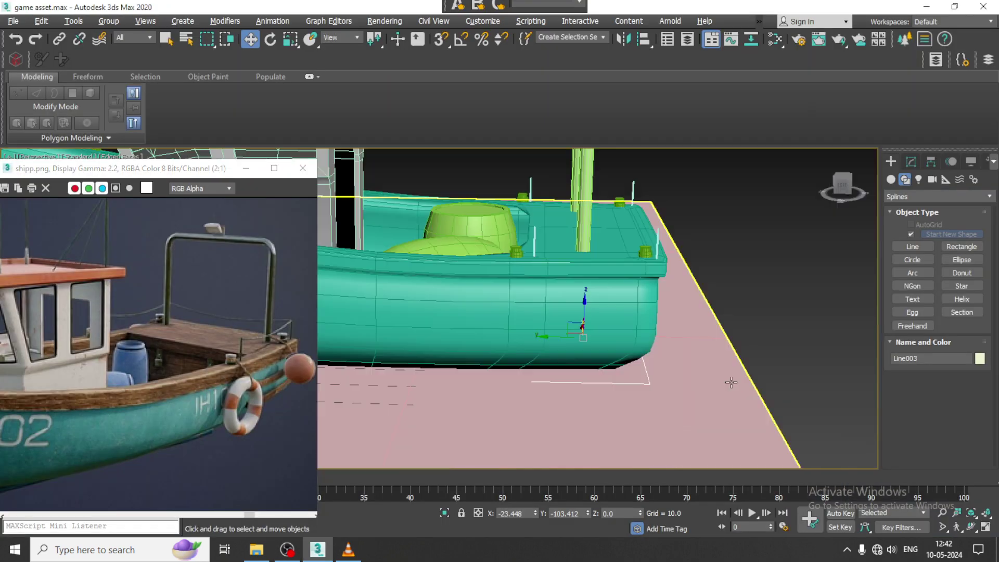
middle_click_drag(731, 383, 707, 364, "alt")
left_click_drag(622, 341, 654, 227)
middle_click_drag(654, 227, 713, 280, "alt")
scroll(692, 260, "up", 3)
Turn on Enable In Viewport for the rope line and thin its radial thickness to 0.187
left_click(911, 161)
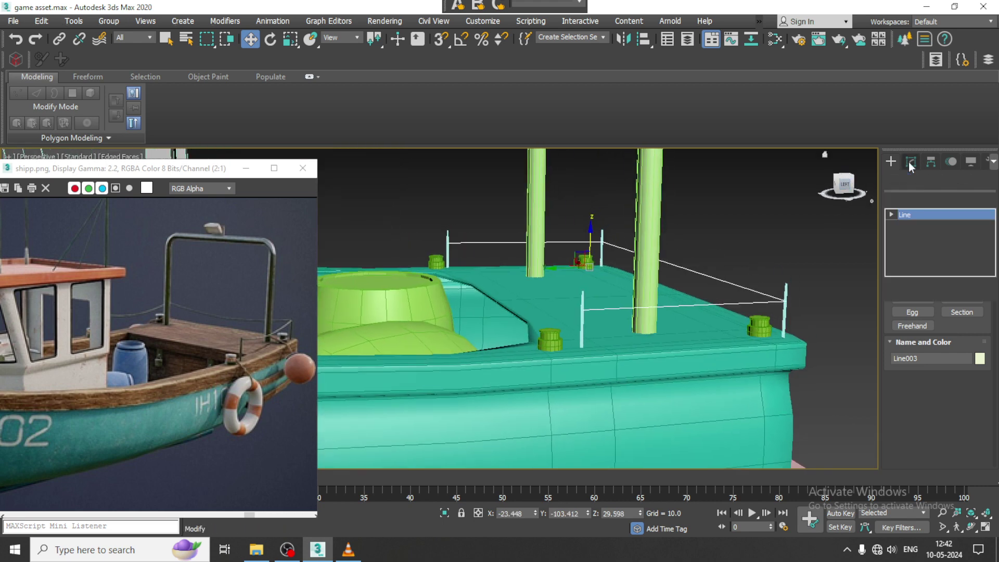
left_click(898, 330)
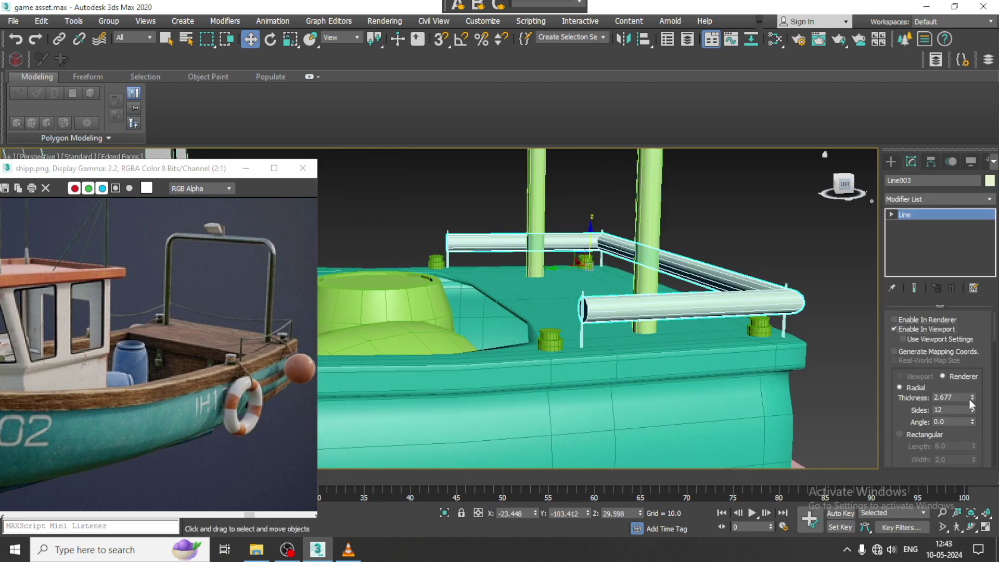
left_click_drag(971, 397, 977, 456)
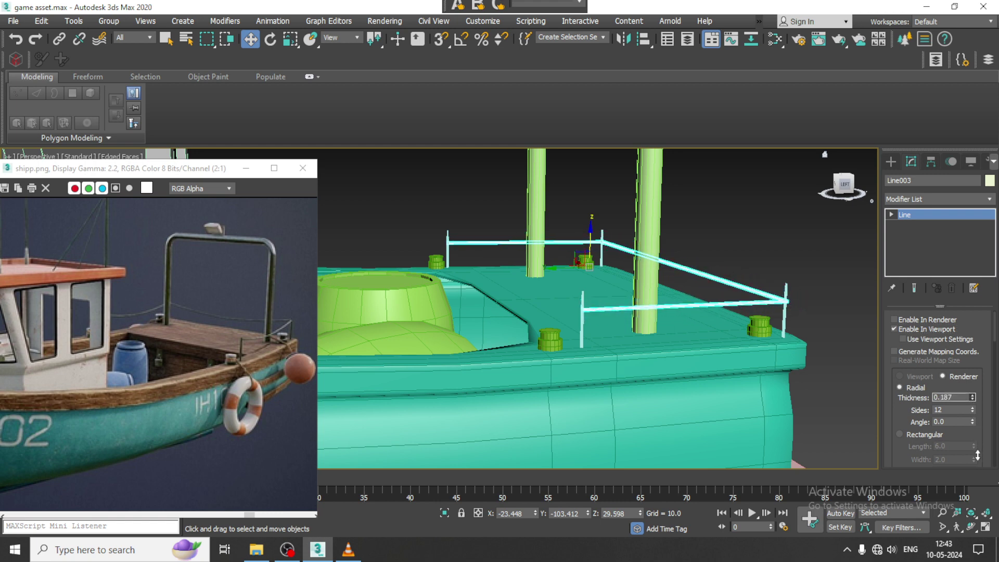
Refine the rope line with a vertex midway along each of its three segments and set its thickness to 0.307
right_click(689, 307)
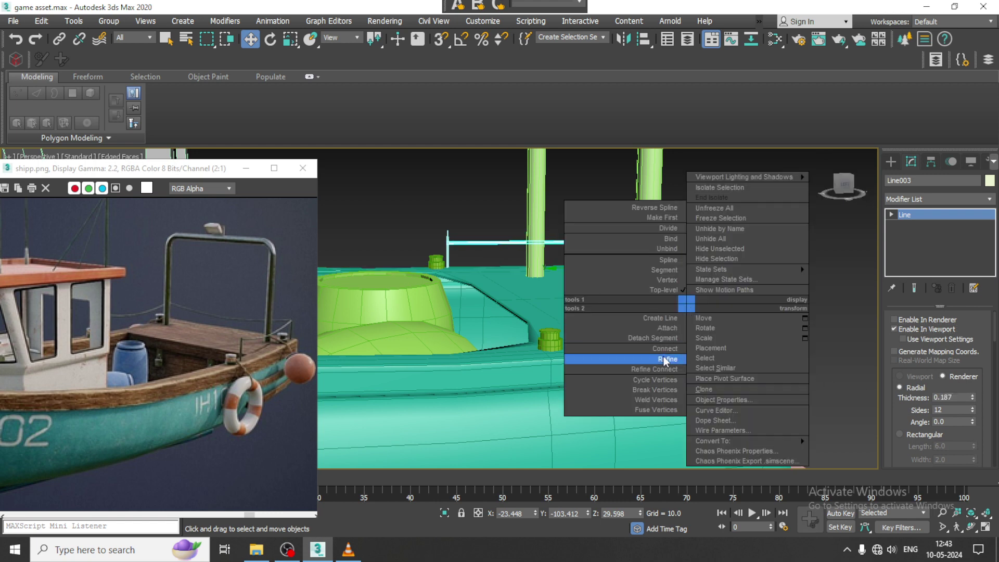
left_click(665, 360)
middle_click_drag(775, 297, 684, 304, "alt")
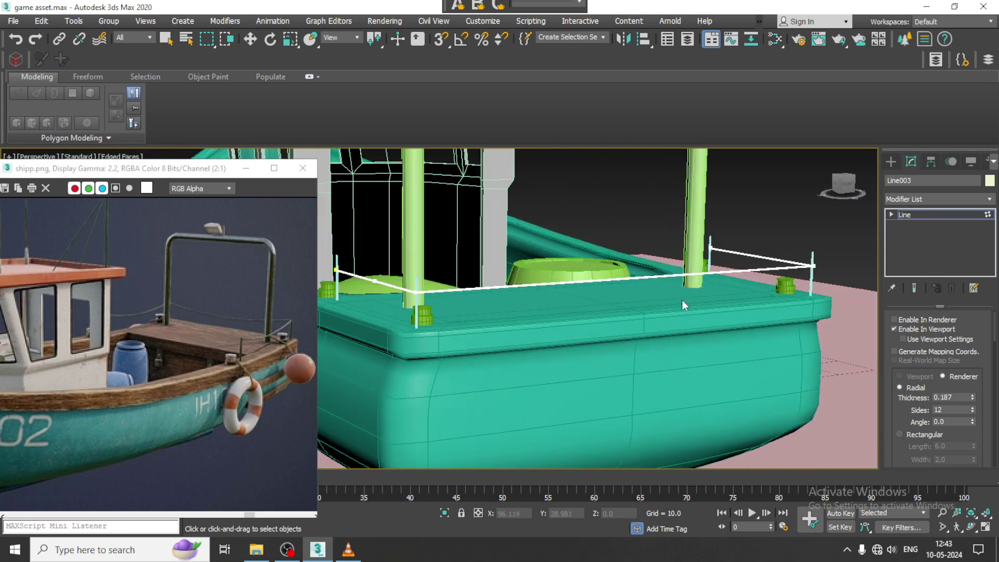
middle_click_drag(777, 304, 995, 394, "alt")
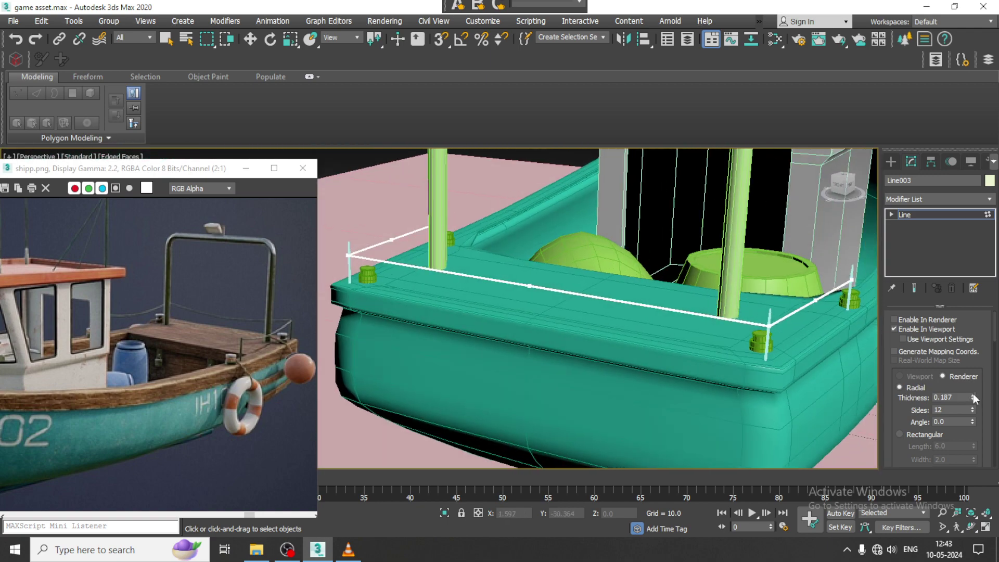
left_click_drag(974, 399, 974, 390)
Convert the middle vertices of the rope's three segments to Smooth
middle_click_drag(825, 365, 578, 309, "alt")
key("w")
right_click(628, 329)
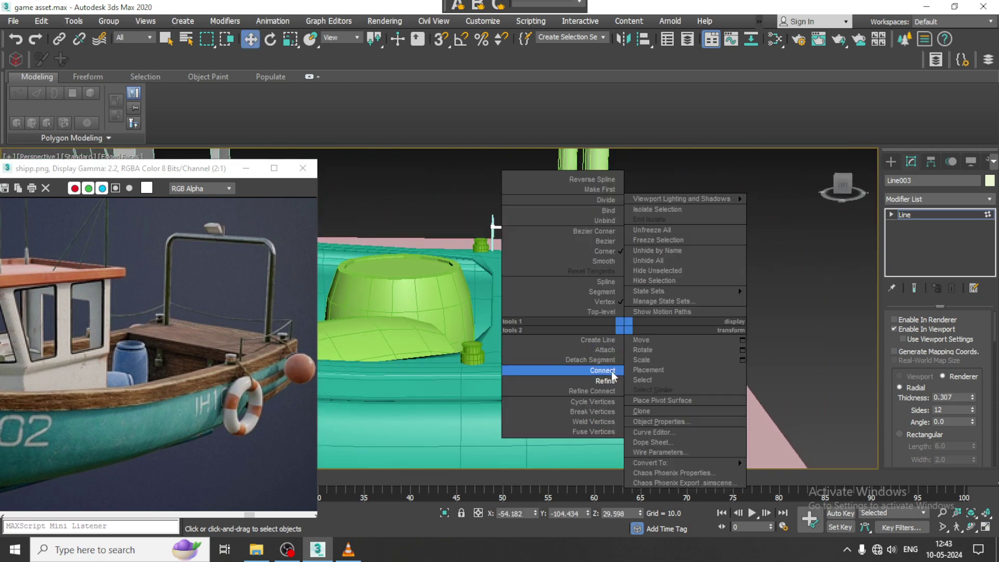
left_click(612, 268)
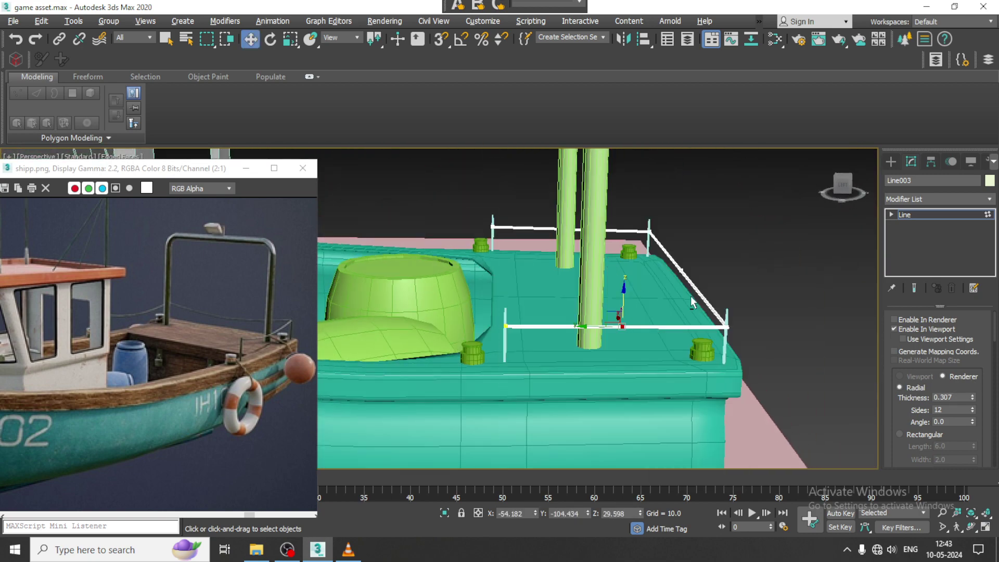
middle_click_drag(690, 295, 684, 238, "alt")
right_click(637, 231)
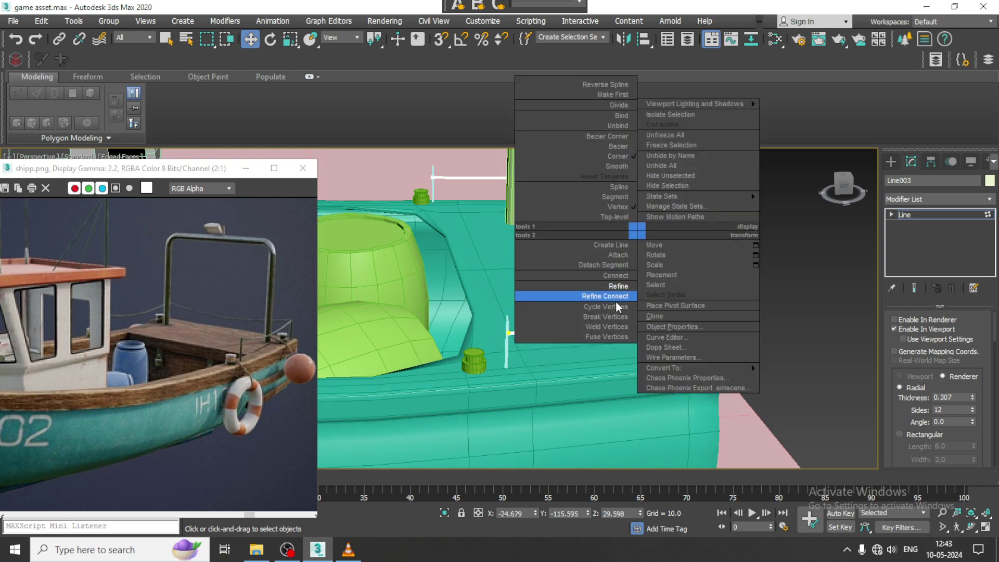
left_click(631, 169)
middle_click_drag(634, 233, 678, 352)
left_click_drag(523, 258, 570, 307)
right_click(553, 289)
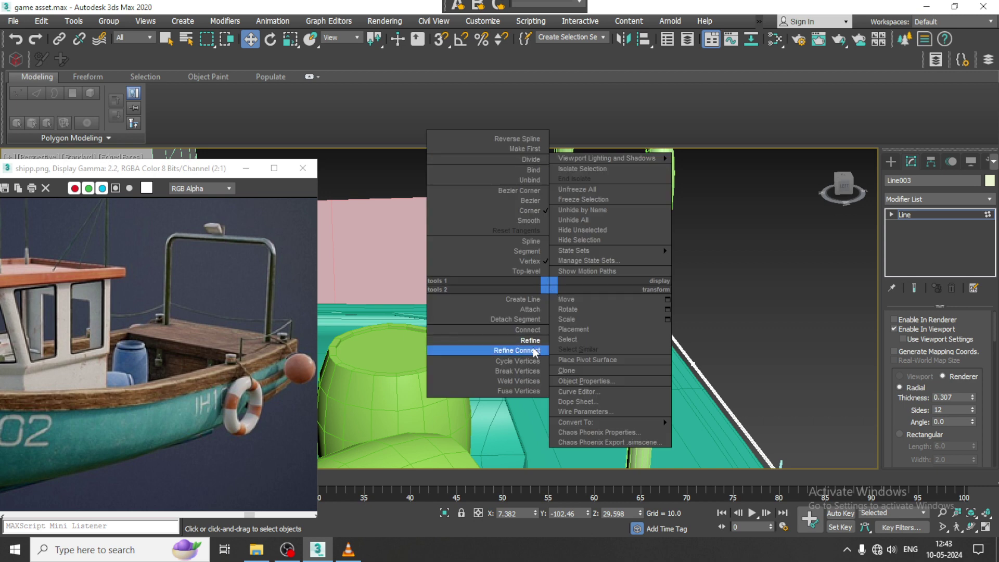
left_click(532, 231)
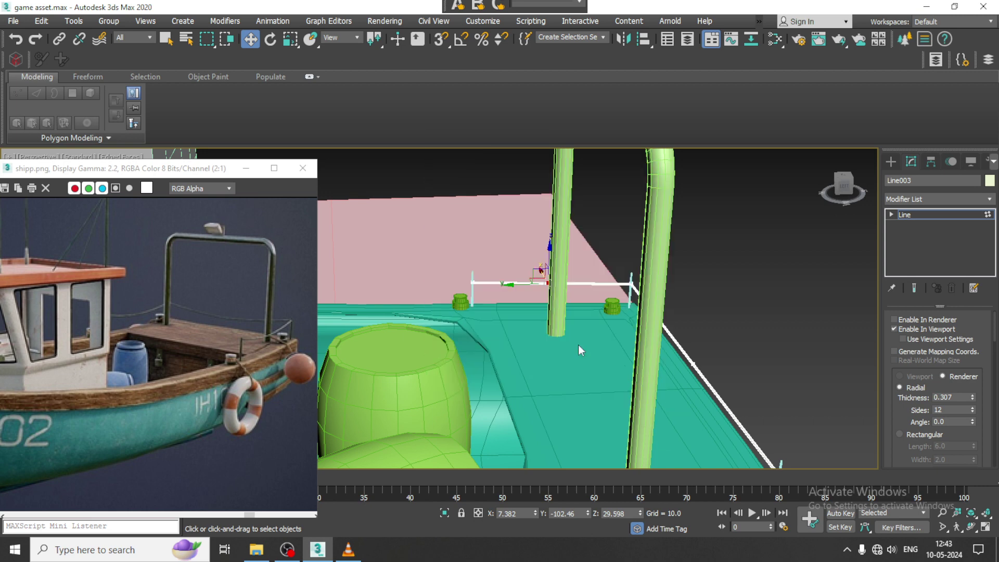
Lower the middle vertex of the near side rope segment so it sags between its posts
middle_click_drag(579, 344, 550, 217, "alt")
middle_click_drag(604, 249, 607, 252)
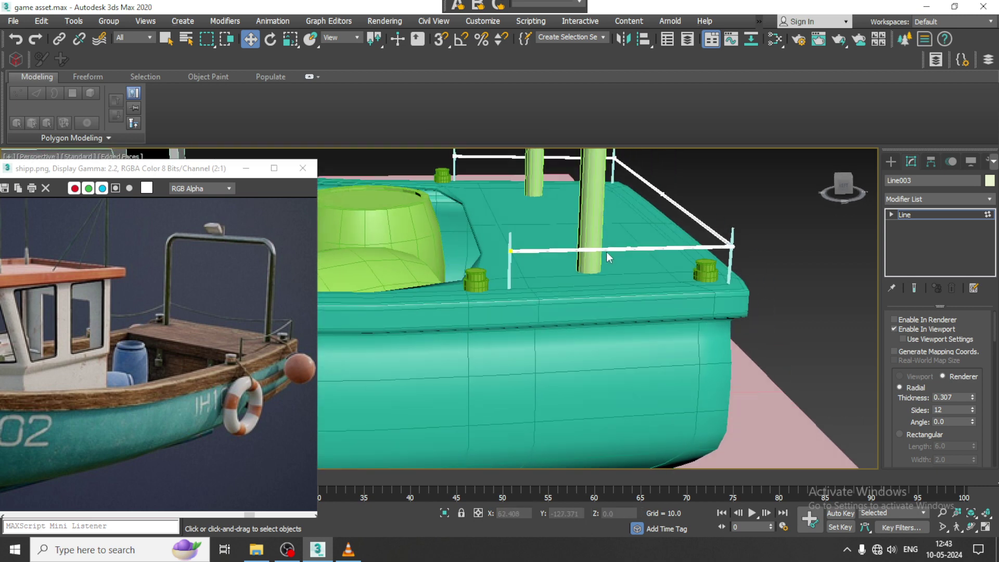
left_click_drag(644, 271, 613, 234)
middle_click_drag(613, 234, 626, 273, "alt")
left_click_drag(627, 223, 632, 235)
middle_click_drag(632, 235, 757, 265)
Lower the middle vertex of the rope segment across the stern by about 2.771 units
left_click(848, 269)
middle_click_drag(849, 269, 671, 290)
middle_click_drag(671, 290, 694, 292, "alt")
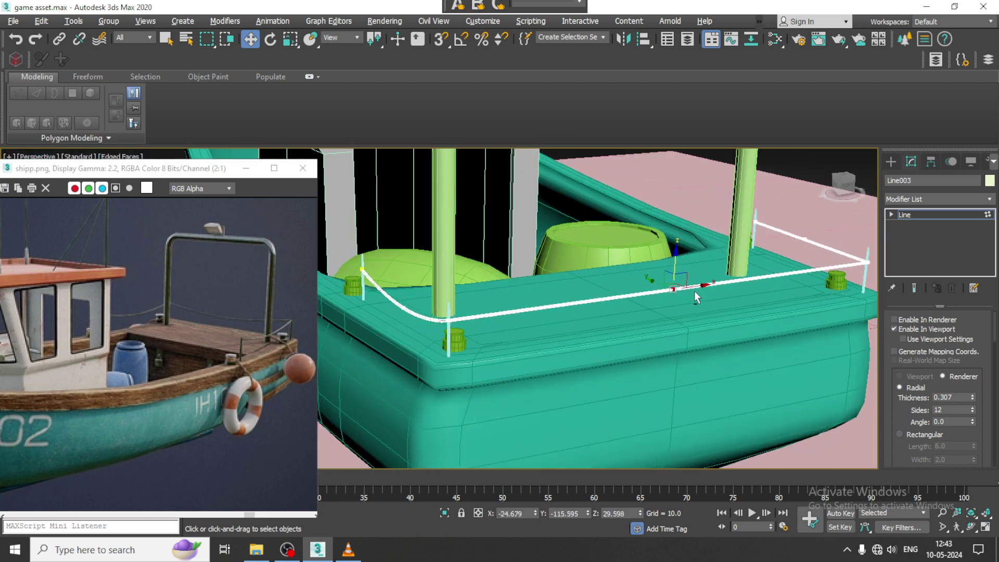
left_click_drag(677, 257, 681, 279)
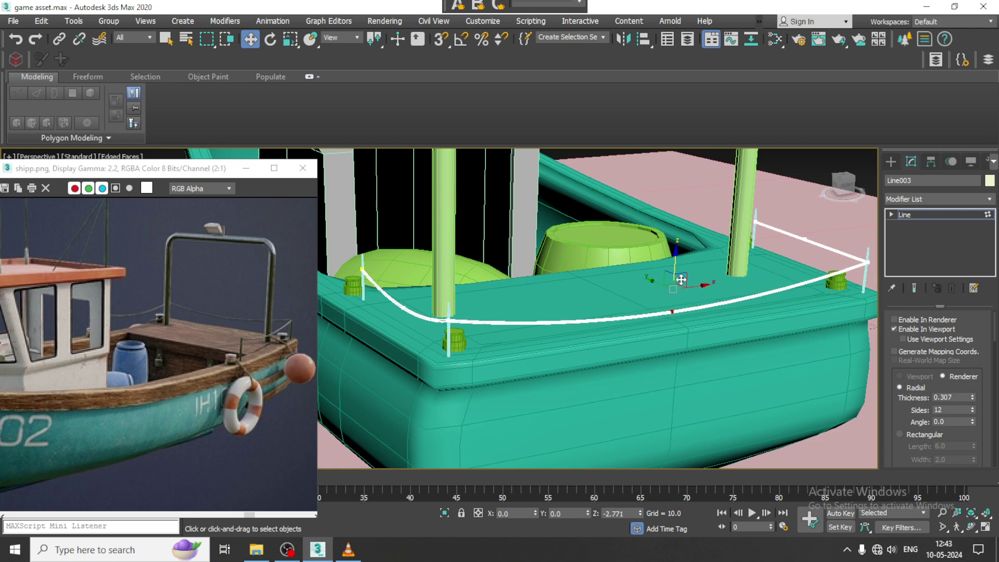
Lower the middle vertex of the remaining side rope segment to Z about 26.958 and leave vertex editing
middle_click_drag(682, 279, 601, 254, "alt")
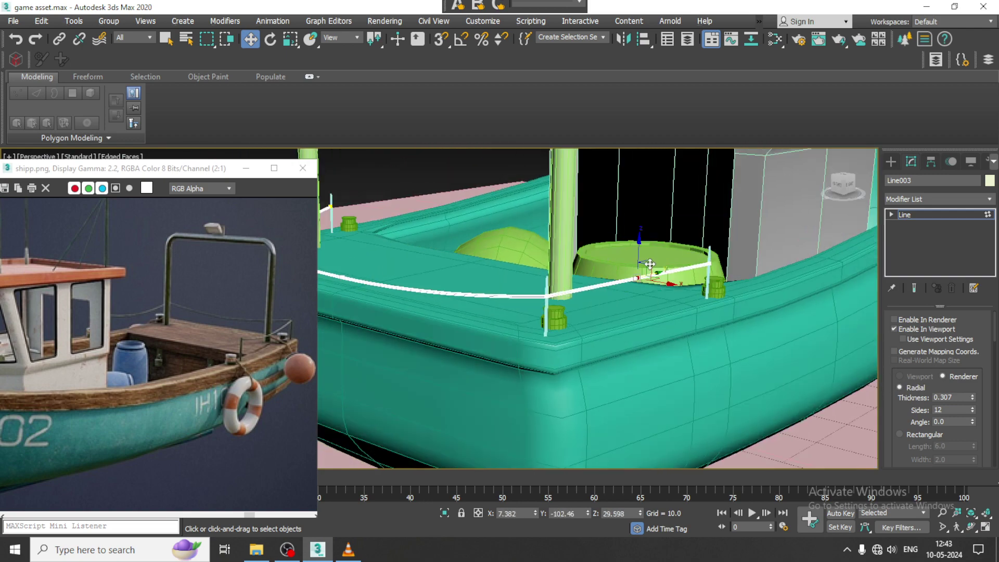
left_click_drag(638, 245, 643, 271)
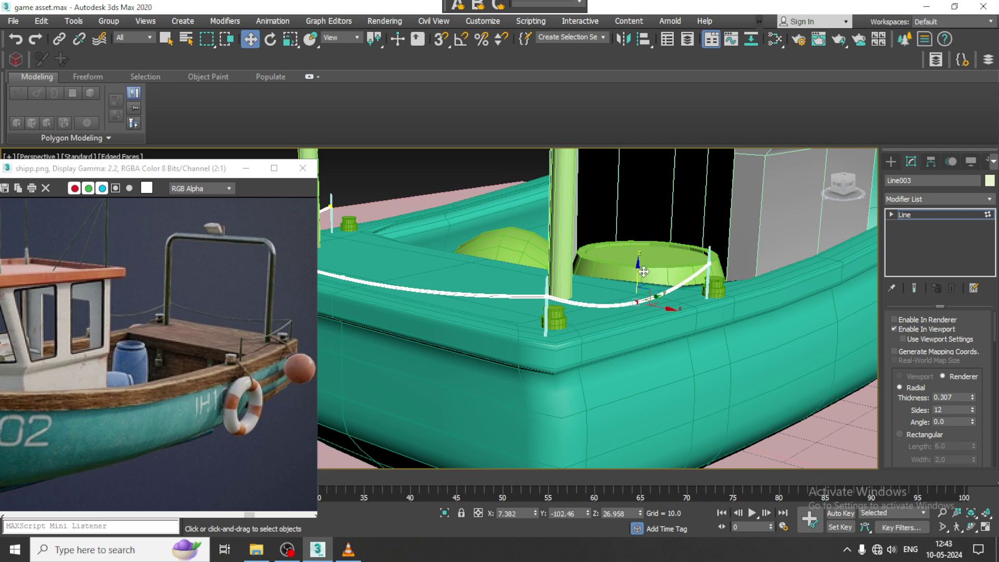
middle_click_drag(643, 272, 878, 250, "alt")
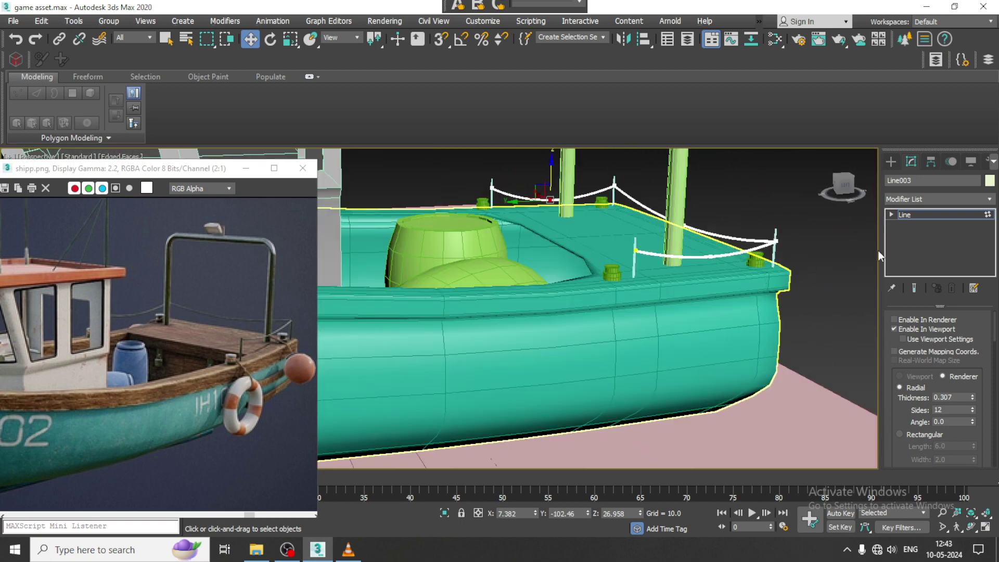
left_click(932, 213)
mouse_move(702, 283)
middle_mouse_down("alt")
mouse_move(718, 288)
mouse_move(699, 292)
middle_mouse_up("alt")
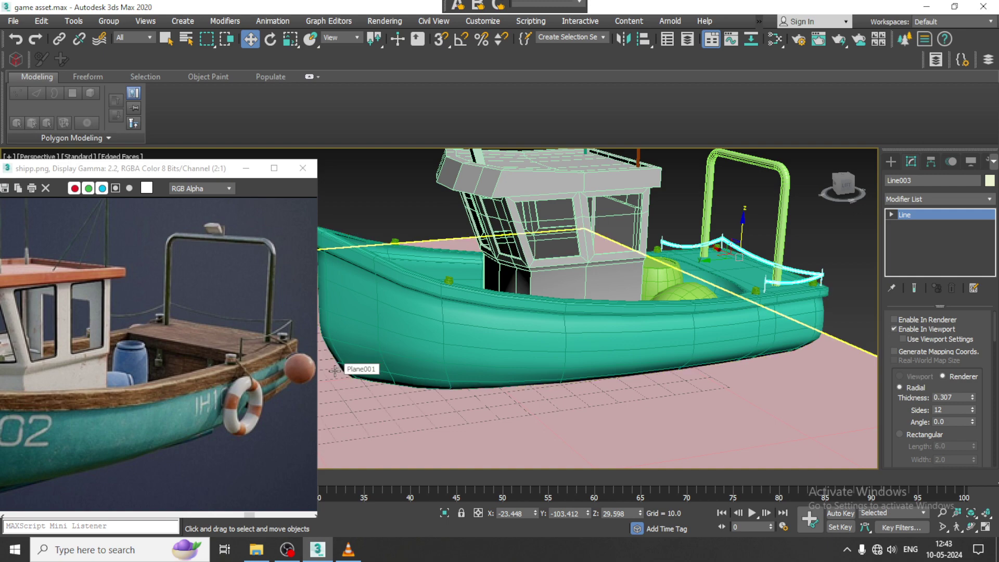
Select the boat hull and turn off its NURMS smoothing to work on the bow edges
left_click(364, 370)
scroll(545, 301, "up", 5)
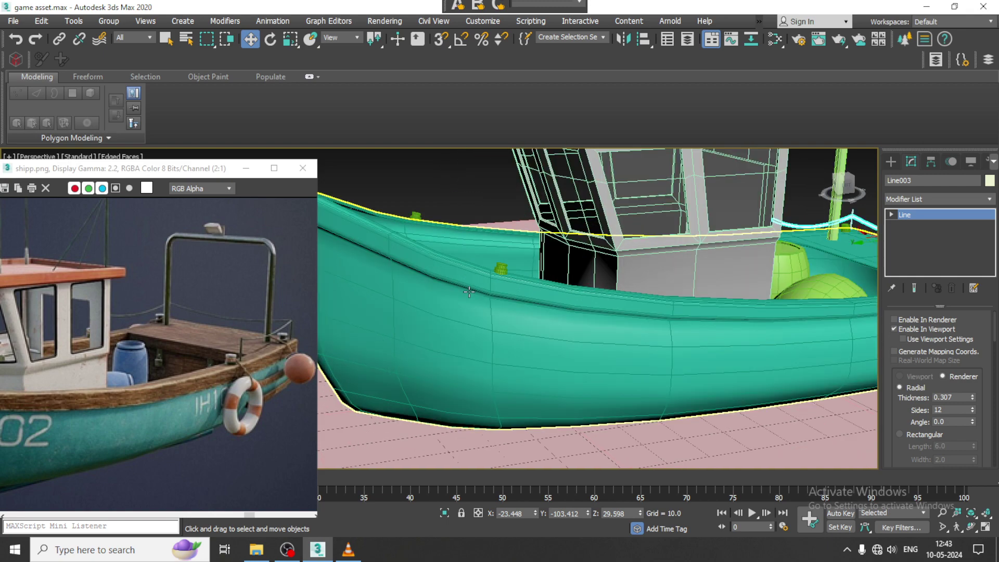
middle_click_drag(545, 302, 570, 317, "alt")
middle_click_drag(570, 317, 569, 385)
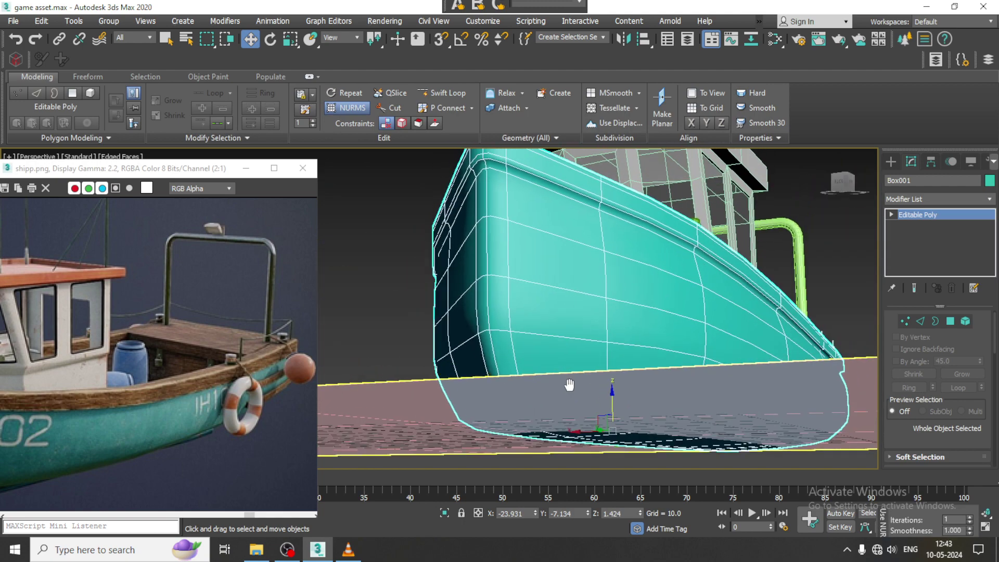
right_click(548, 276)
left_click(526, 139)
middle_click_drag(558, 219, 559, 348)
scroll(554, 334, "up", 3)
scroll(495, 334, "up", 4)
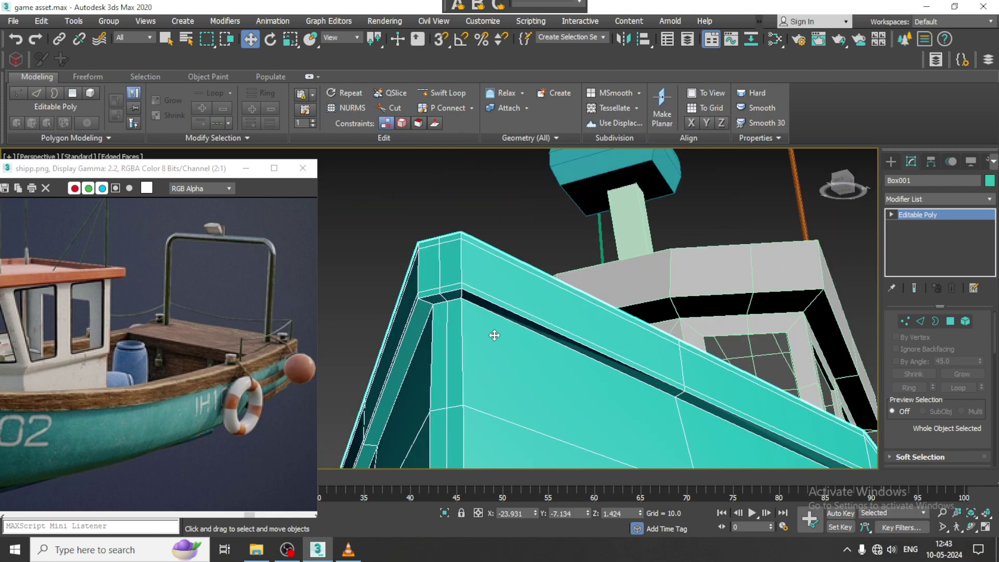
Try a Swift Loop beside the bow's vertical corner edge and restore the hull's NURMS smoothing
left_click(445, 95)
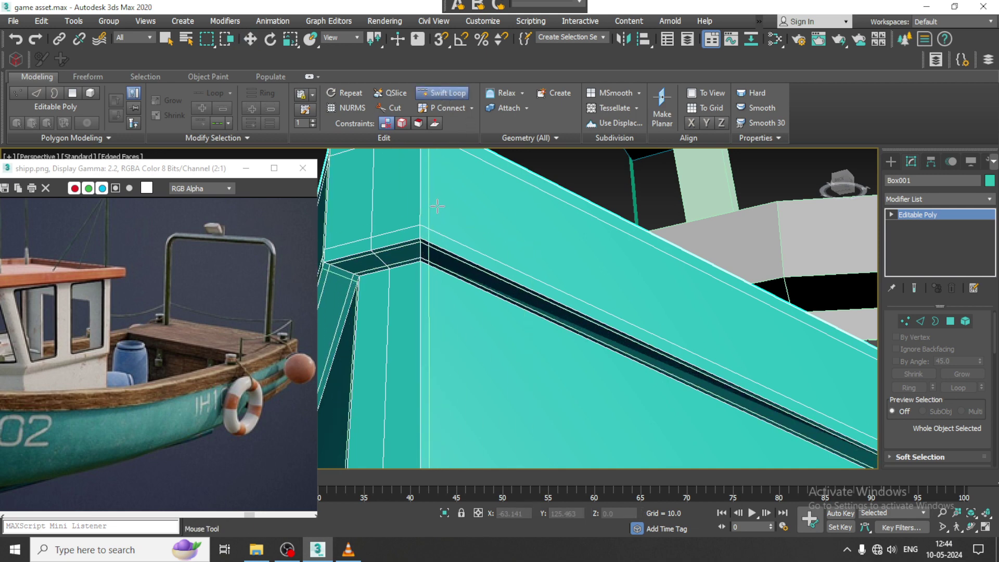
right_click(466, 230)
right_click(493, 230)
left_click(466, 94)
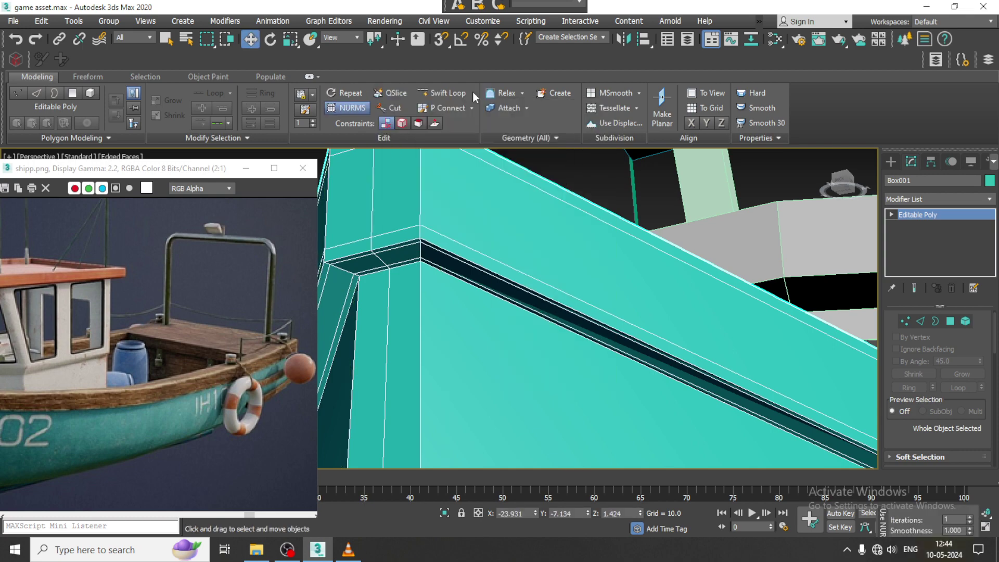
scroll(625, 286, "down", 10)
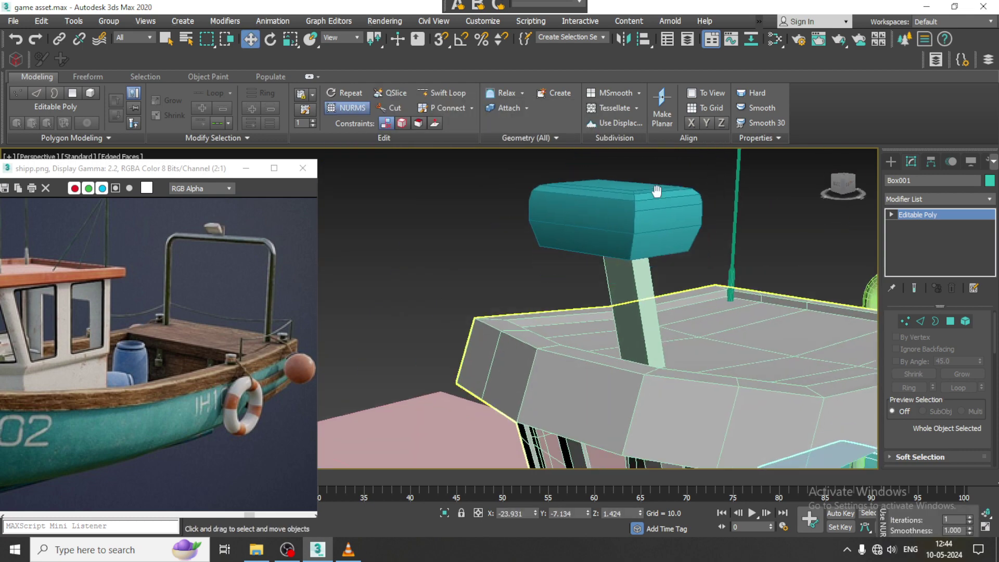
scroll(638, 354, "up", 8)
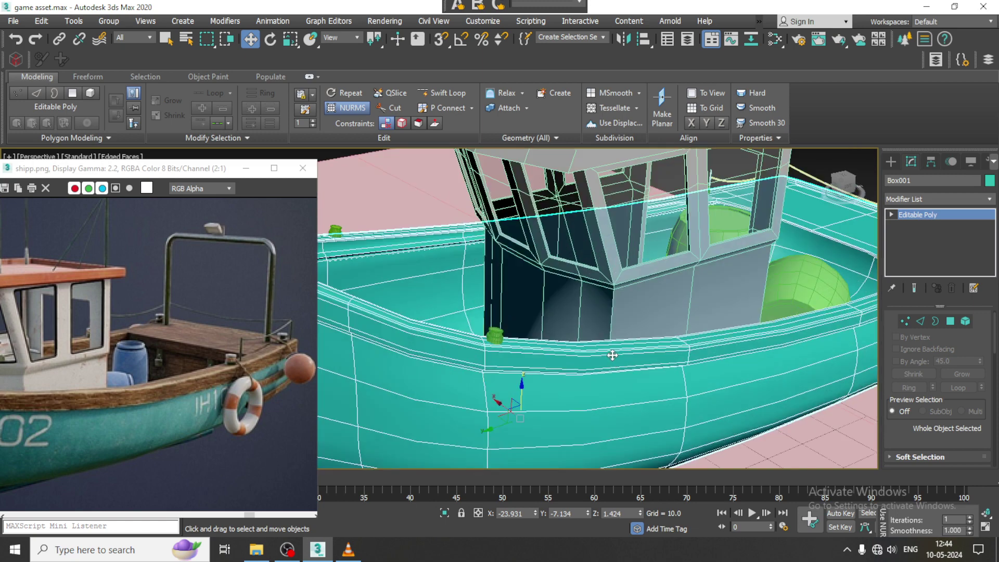
middle_click_drag(723, 335, 646, 316, "alt")
scroll(698, 338, "down", 5)
scroll(627, 324, "up", 5)
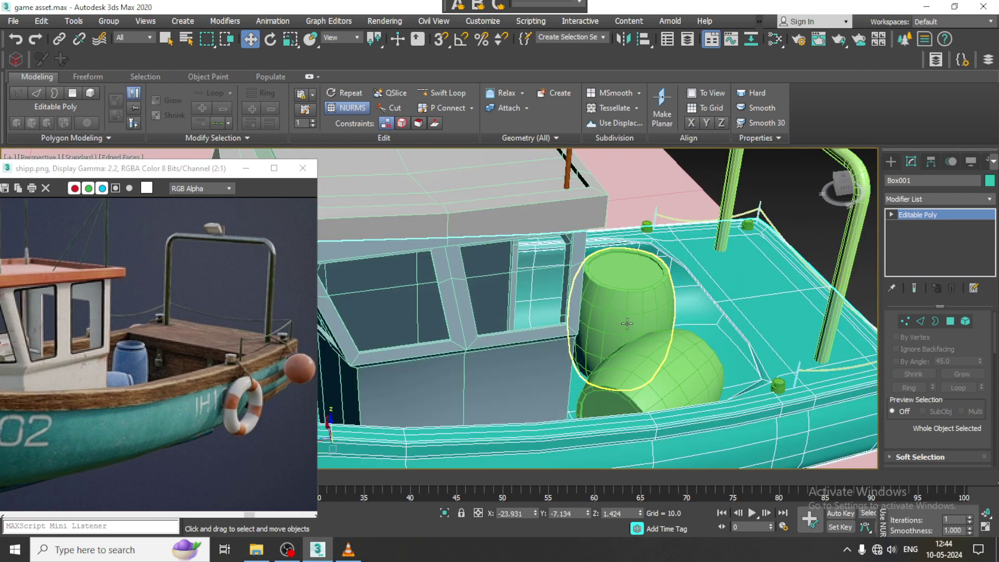
Create a box about 24.387 units long over the boat's stern deck area in the top view, between the side rails
left_click(892, 162)
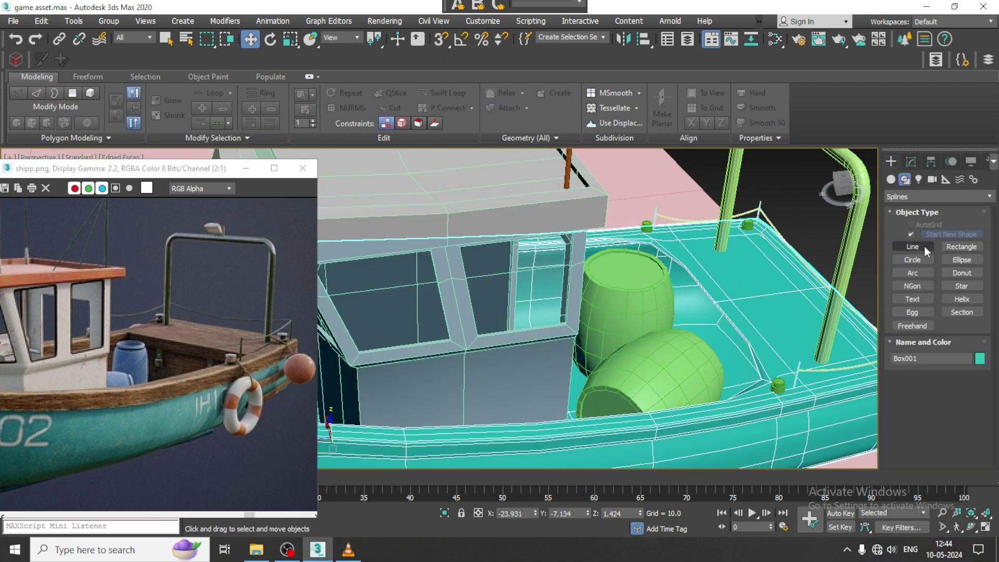
left_click(892, 179)
left_click(912, 236)
middle_click_drag(728, 195, 686, 247, "alt")
key("alt+w")
key("alt+w")
scroll(531, 268, "down", 5)
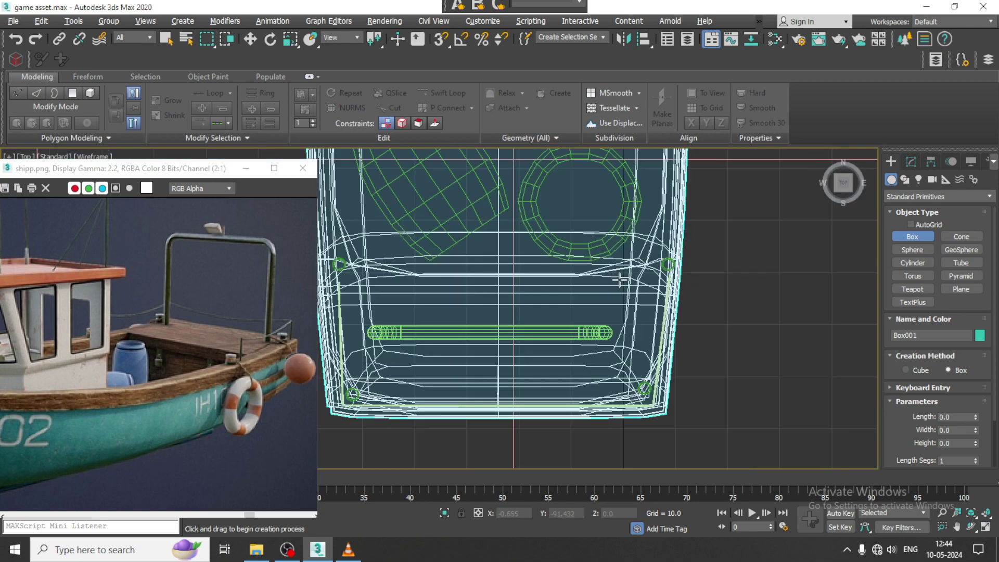
middle_click_drag(532, 230, 590, 254)
scroll(564, 297, "up", 4)
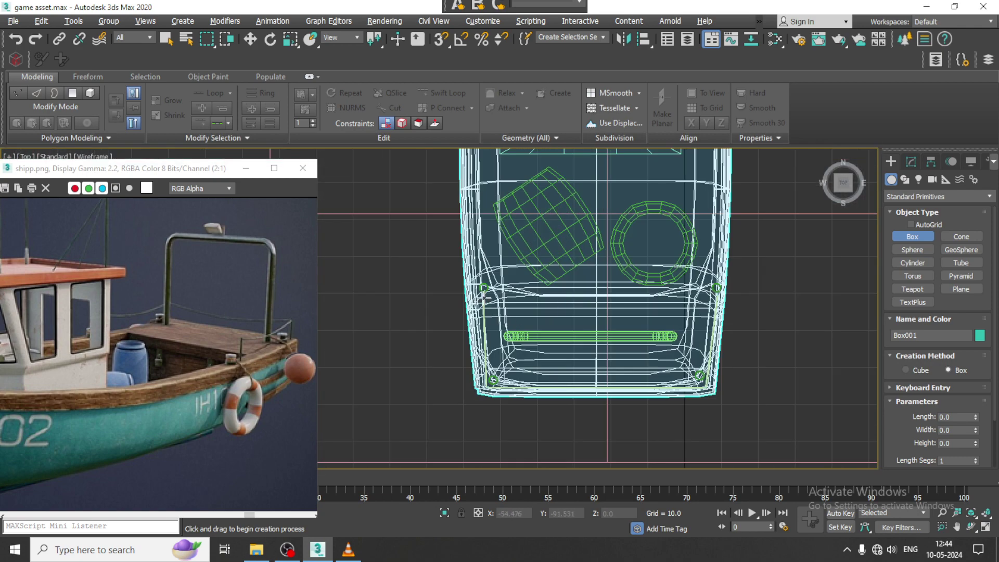
left_click_drag(484, 295, 706, 389)
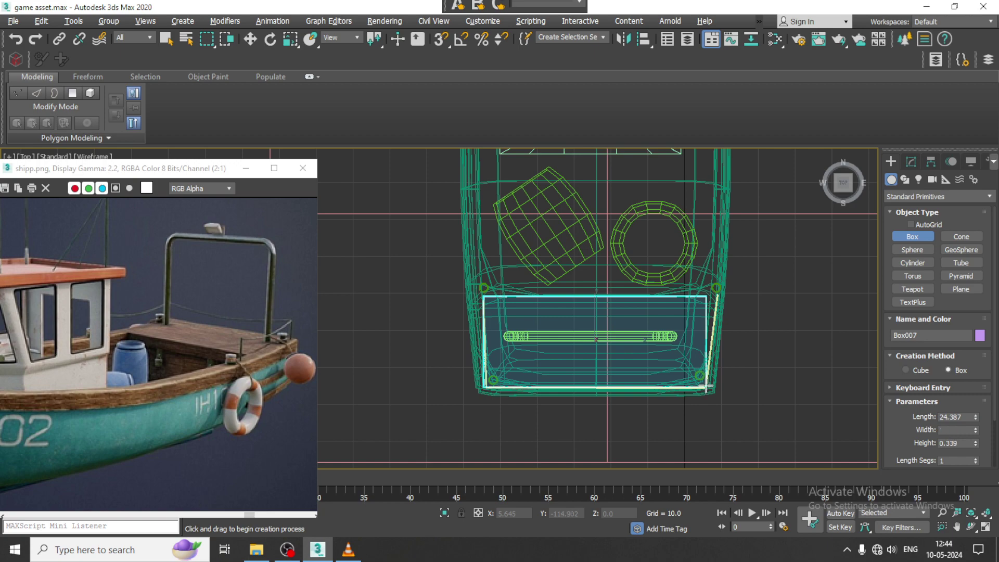
left_click(707, 363)
Raise the new box inside the stern of the hull to Z about 3.778
key("w")
key("alt+w")
middle_click(669, 456)
key("alt+w")
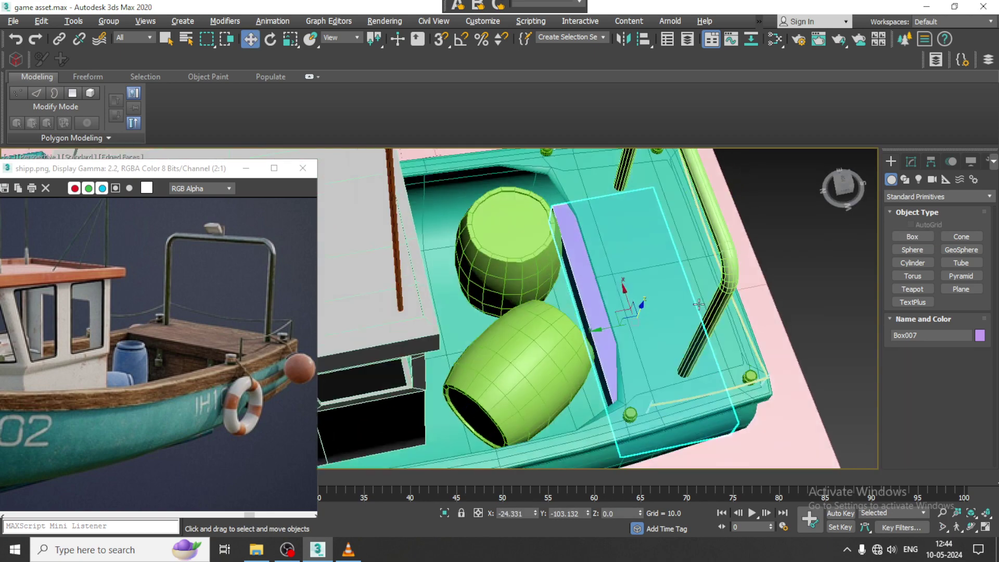
middle_click_drag(670, 406, 701, 261, "alt")
scroll(701, 260, "down", 2)
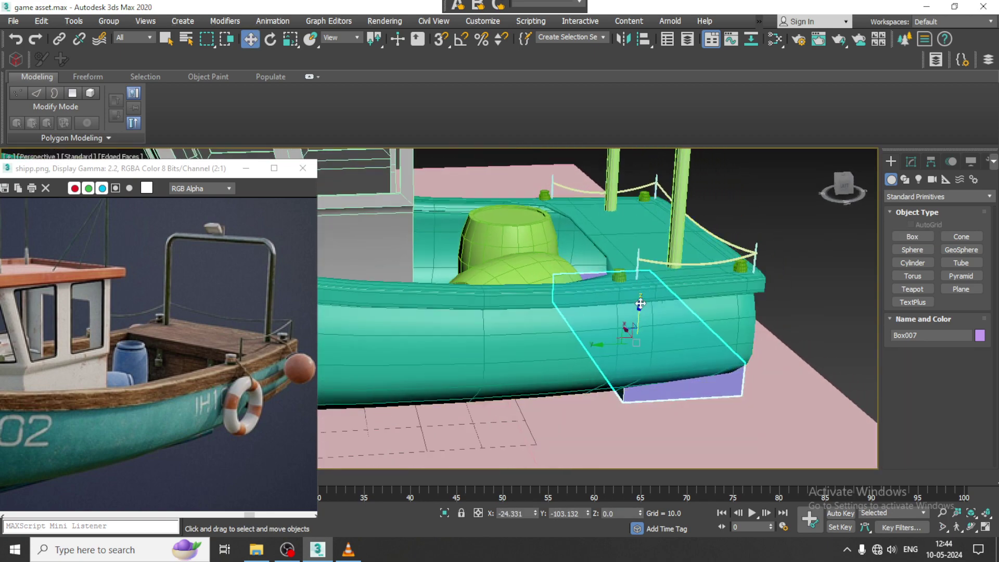
left_click_drag(640, 303, 639, 292)
middle_click_drag(639, 291, 597, 323, "alt")
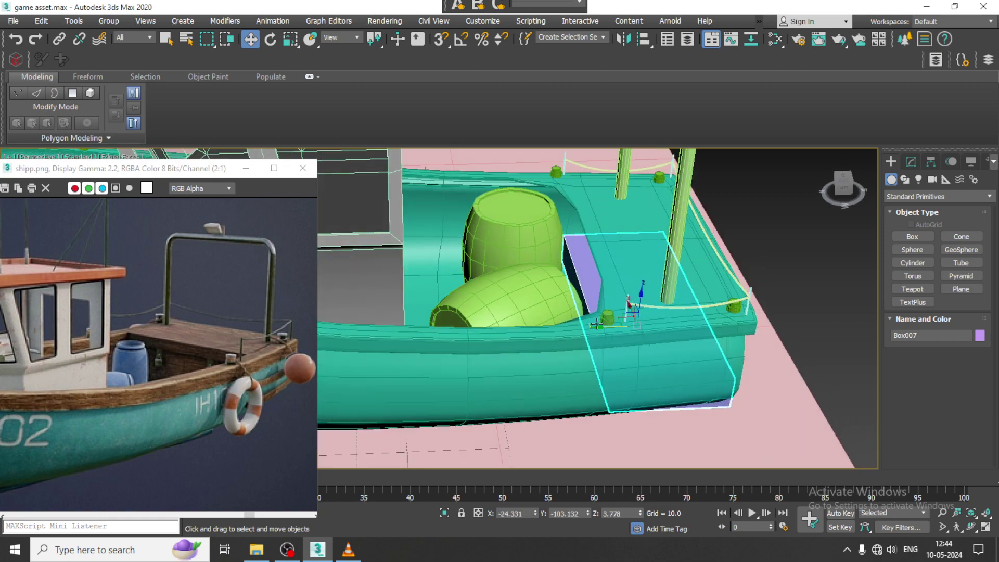
Move the stern box to Y about -99.489 and Z about 4.967, and convert it to Editable Poly
left_click(588, 323)
left_click(592, 317)
left_click_drag(600, 330, 587, 323)
middle_click_drag(587, 324, 609, 300, "alt")
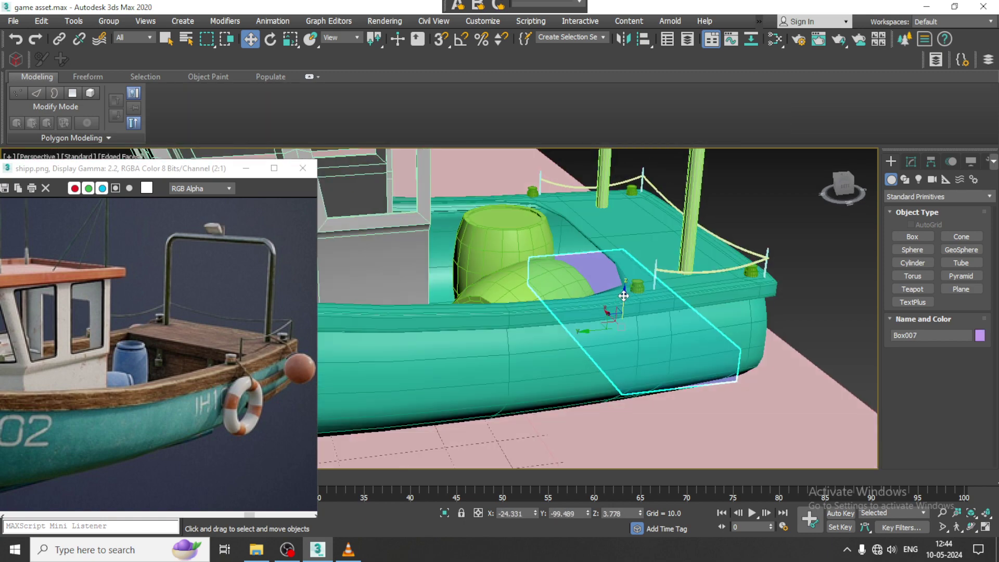
left_click_drag(623, 295, 624, 284)
middle_click_drag(624, 284, 573, 295, "alt")
right_click(573, 295)
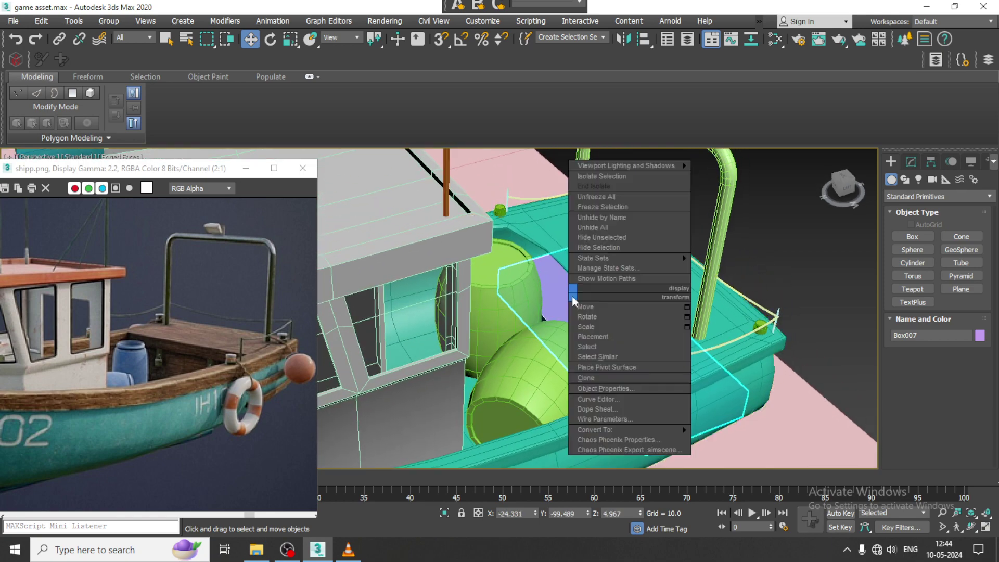
mouse_move(635, 429)
left_click(758, 431)
Raise the four top vertices of the stern box to Z about 21.876, just below the deck rim
key("alt+w")
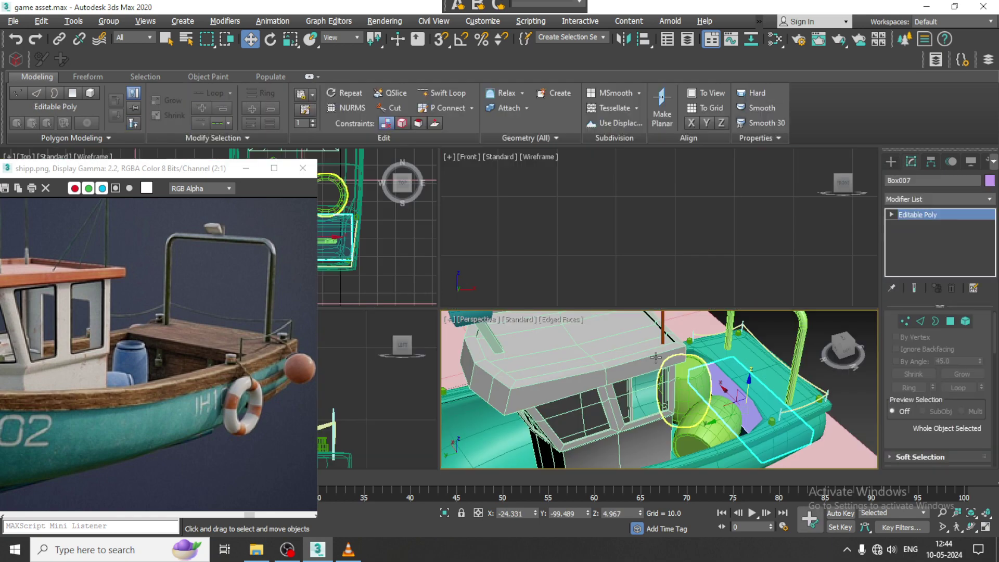
key("alt+w")
key("z")
middle_click_drag(369, 406, 479, 311)
scroll(500, 299, "down", 5)
middle_click_drag(666, 216, 614, 219)
key("alt+w")
key("alt+w")
key("alt+w")
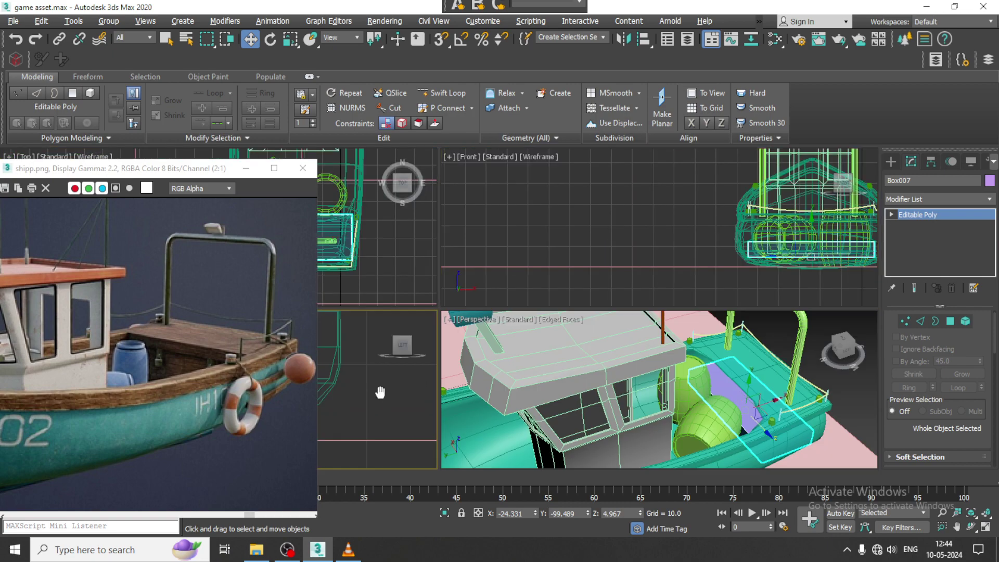
key("alt+w")
key("z")
scroll(560, 335, "down", 5)
scroll(410, 289, "up", 2)
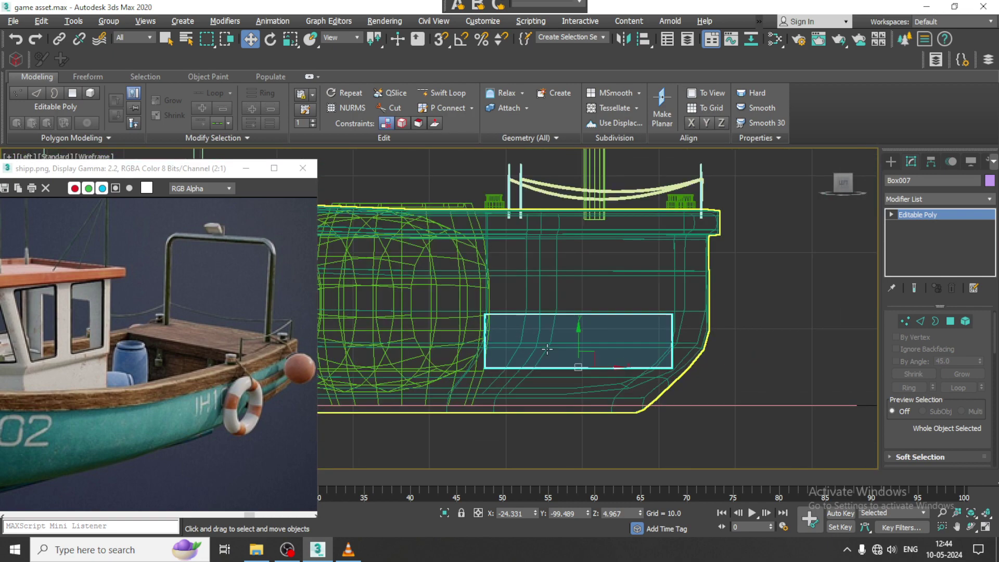
key("1")
left_click_drag(410, 289, 717, 336)
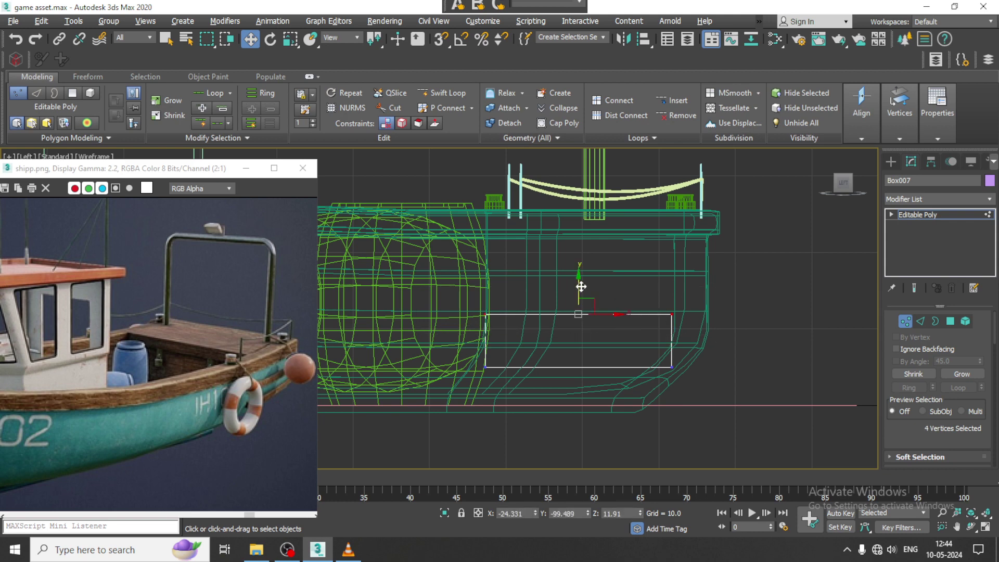
left_click_drag(581, 286, 587, 234)
Connect the stern box's four crosswise edges with three segments, dividing it into four sections across the boat's width
key("alt+w")
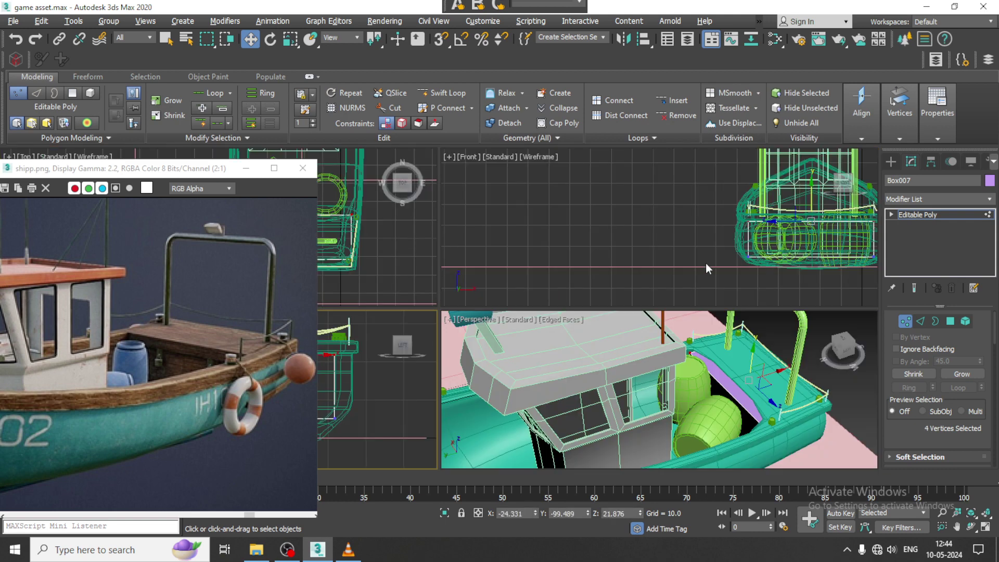
scroll(658, 249, "down", 3)
key("f")
scroll(619, 260, "up", 2)
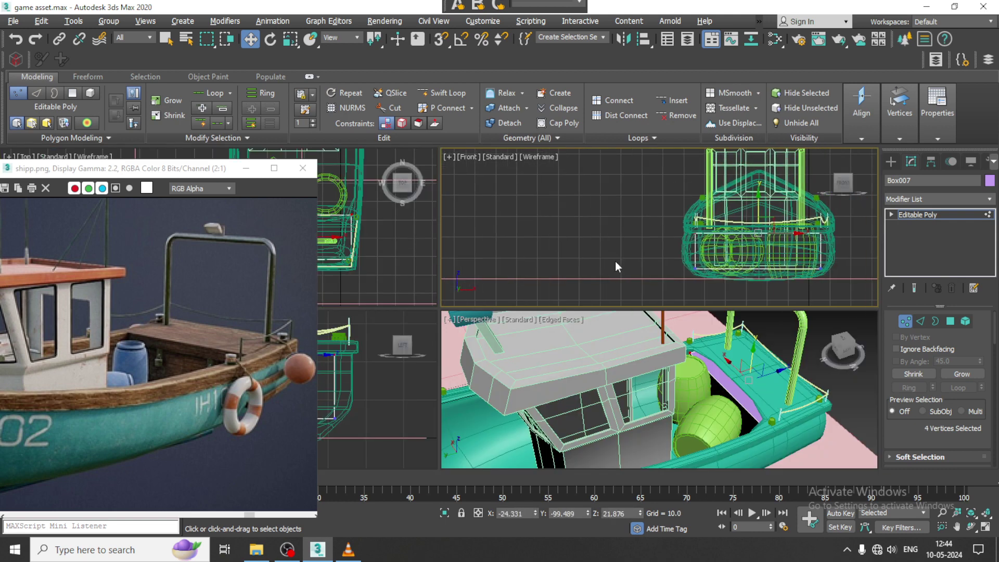
key("alt+w")
middle_click_drag(730, 251, 690, 228)
scroll(641, 237, "up", 2)
left_click(919, 322)
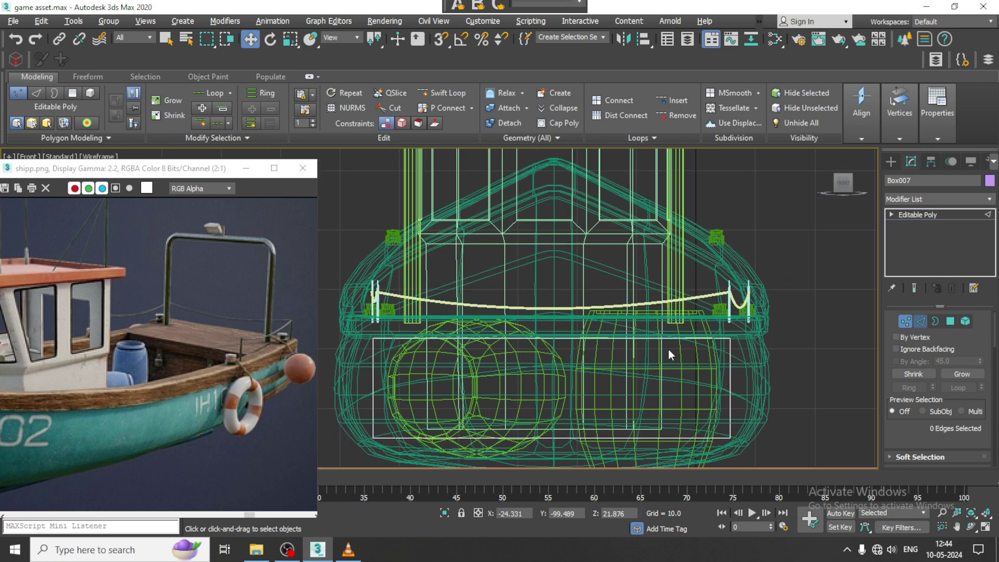
left_click_drag(486, 249, 604, 450)
middle_click_drag(626, 377, 629, 269)
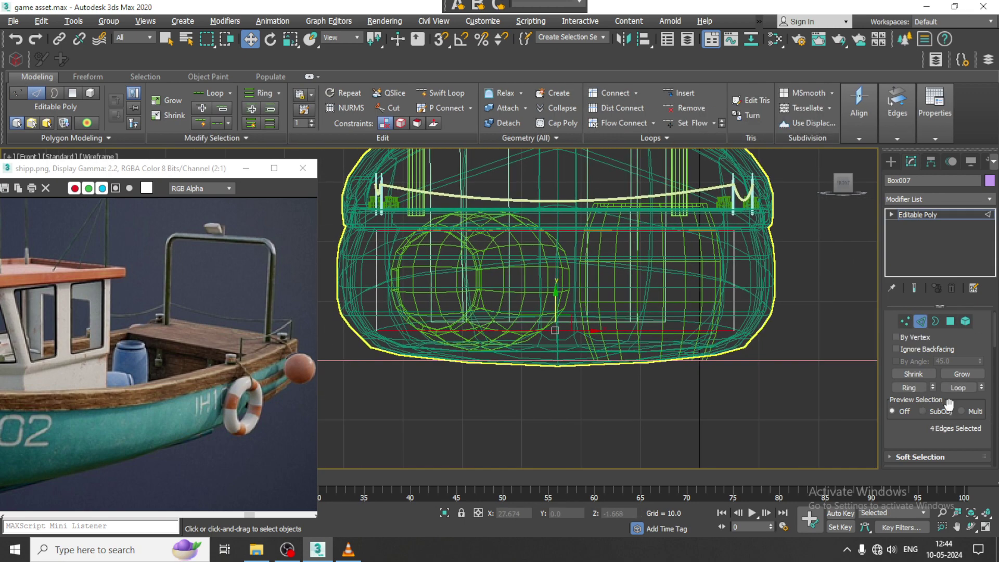
scroll(942, 312, "down", 3)
left_click(977, 415)
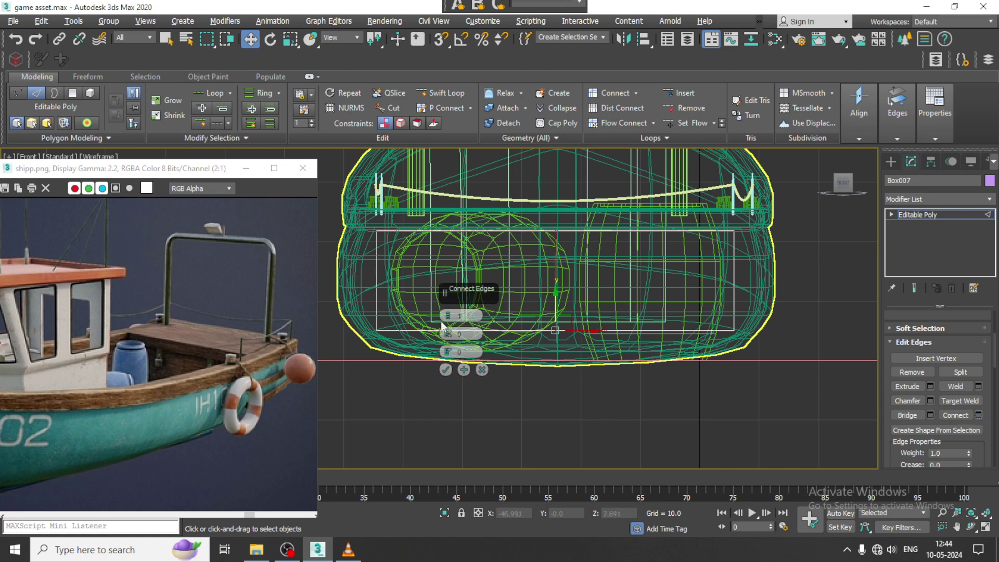
left_click_drag(448, 316, 448, 313)
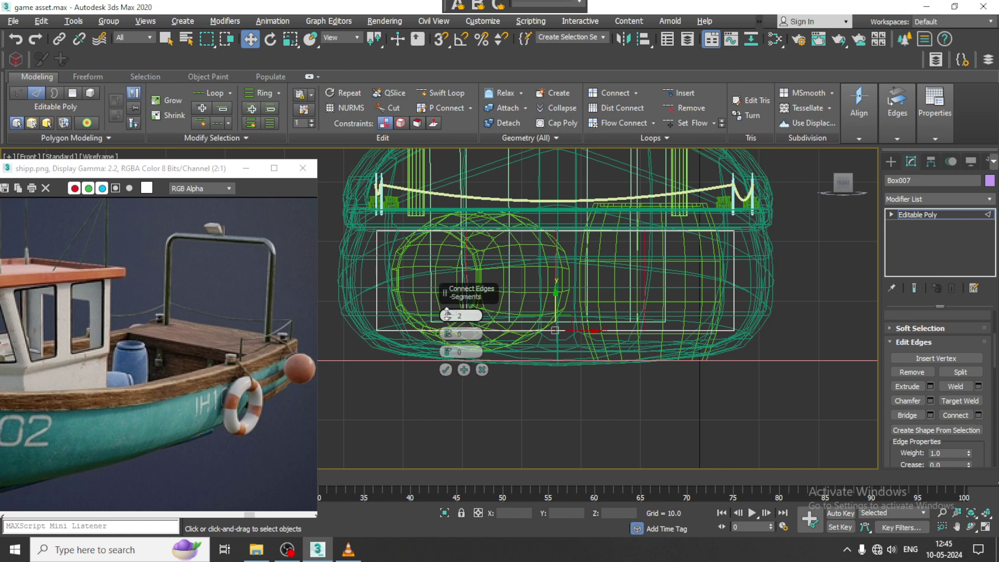
left_click(446, 370)
Lower the stern box's bottom vertices to follow the curved hull bottom, placing the middle ones lowest
key("alt+w")
scroll(589, 213, "down", 2)
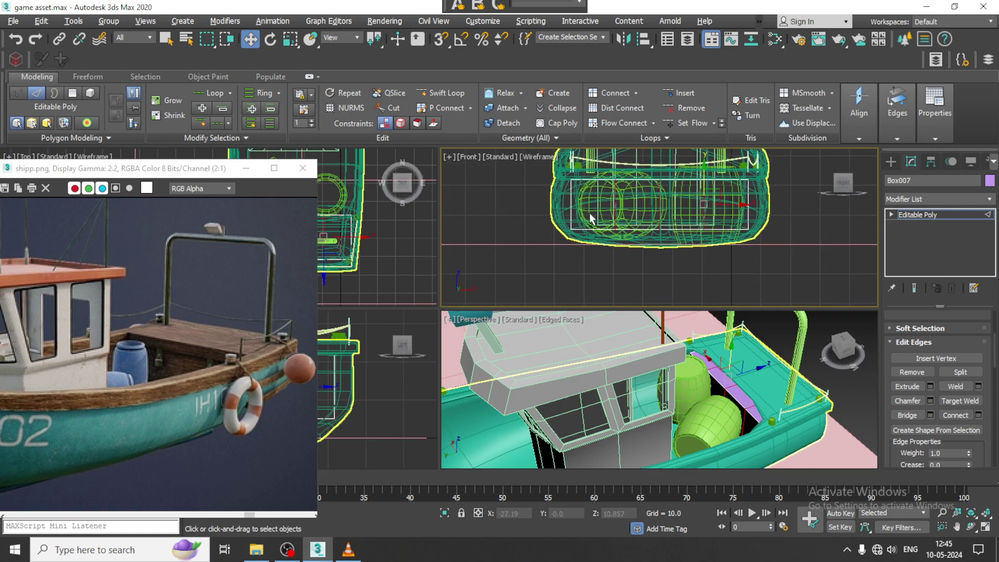
key("alt+w")
key("1")
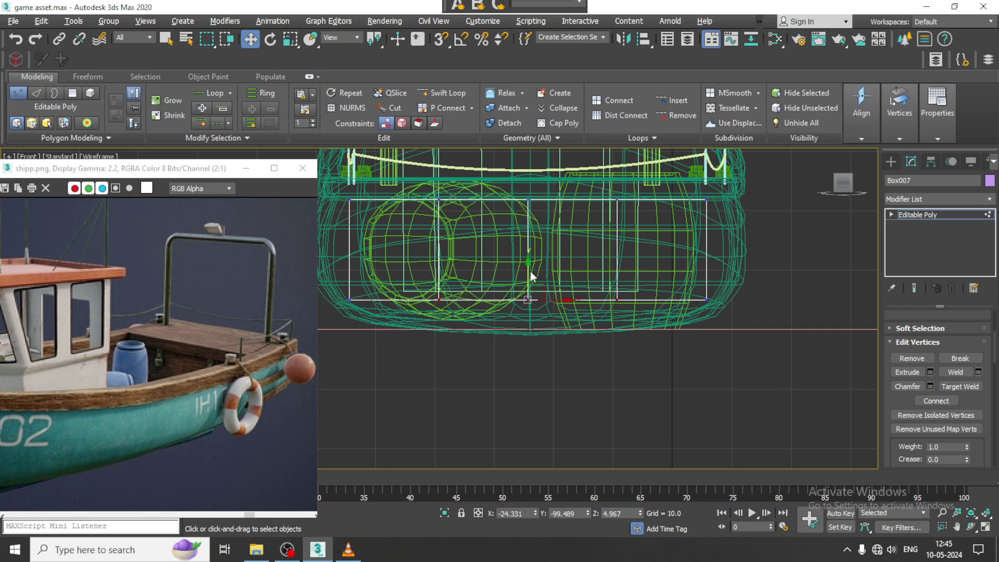
left_click_drag(528, 275, 532, 285)
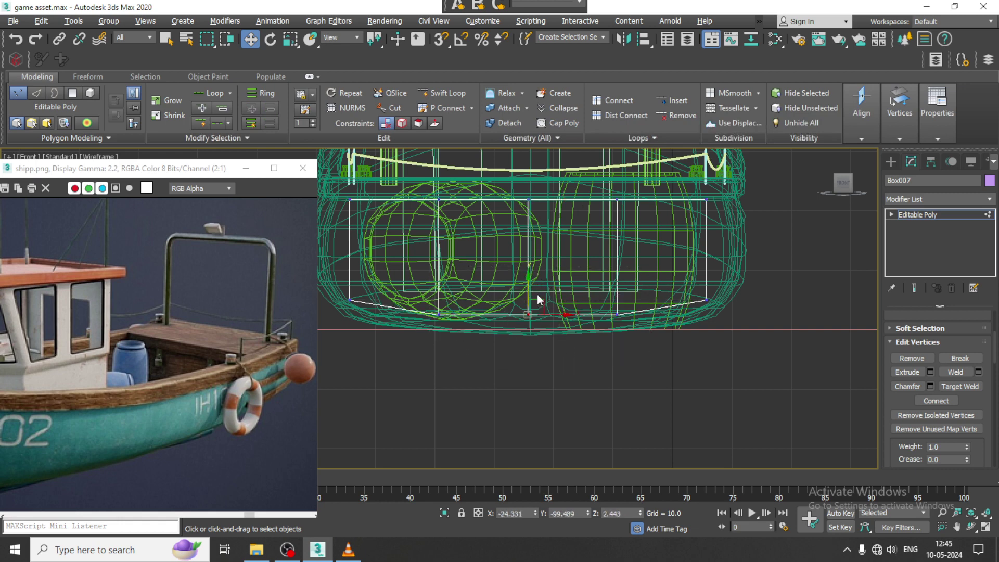
middle_click_drag(531, 297, 549, 329)
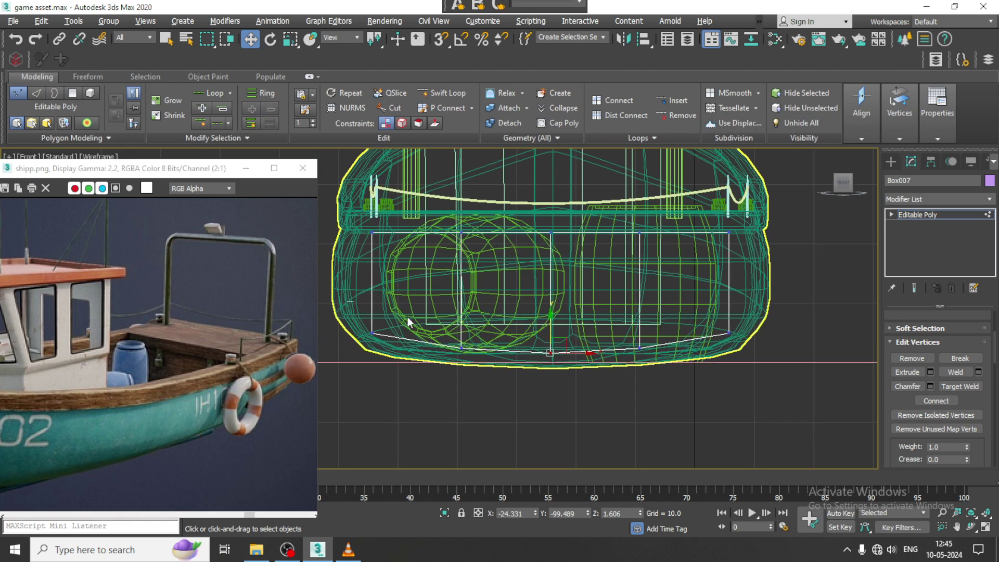
left_click_drag(553, 317, 555, 324)
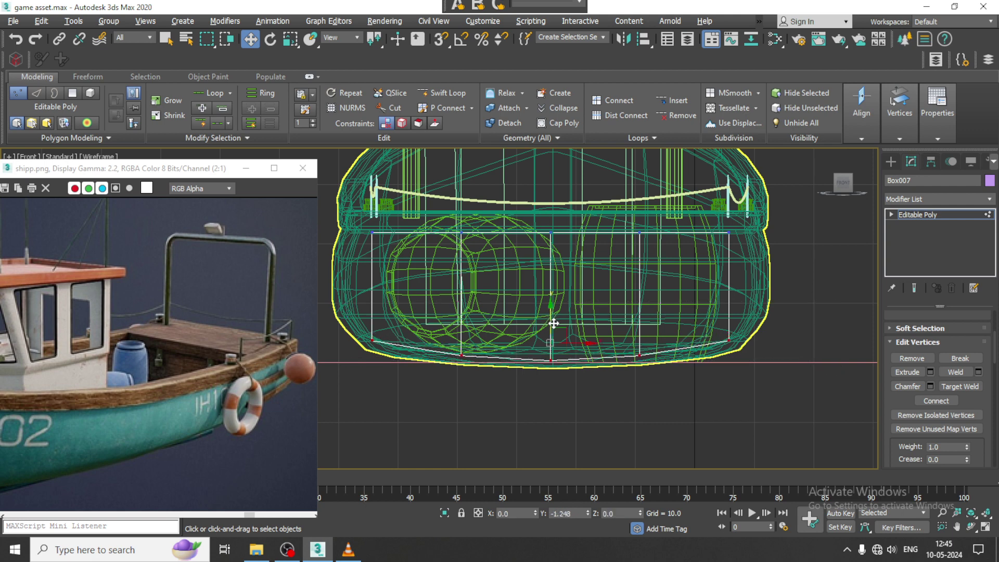
middle_click_drag(575, 300, 589, 337)
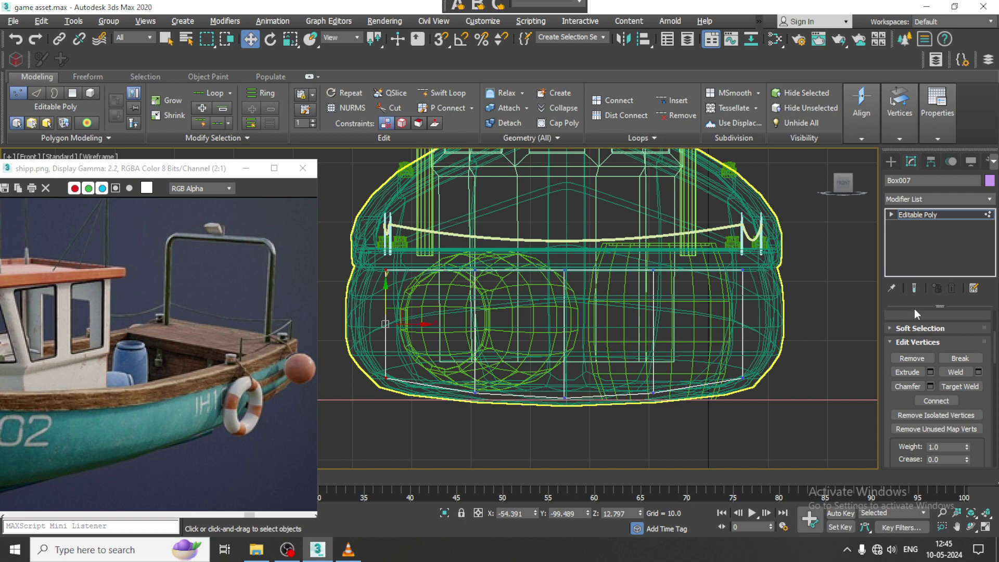
Extrude the four top polygons of the stern box upward by 2.914
key("alt+w")
middle_click(754, 336)
key("alt+w")
middle_click_drag(671, 362, 701, 313, "alt")
scroll(701, 313, "up", 3)
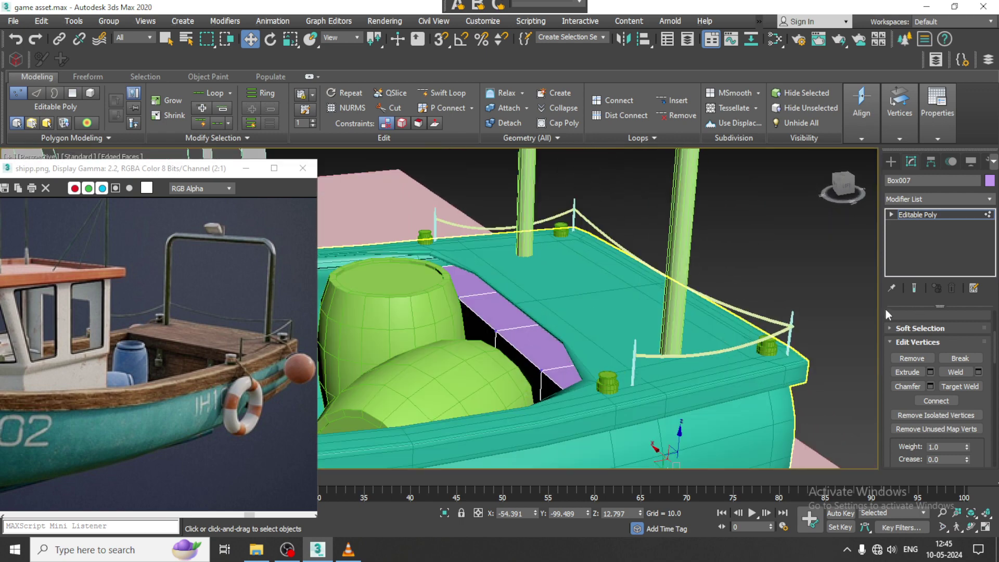
key("4")
left_click(489, 307)
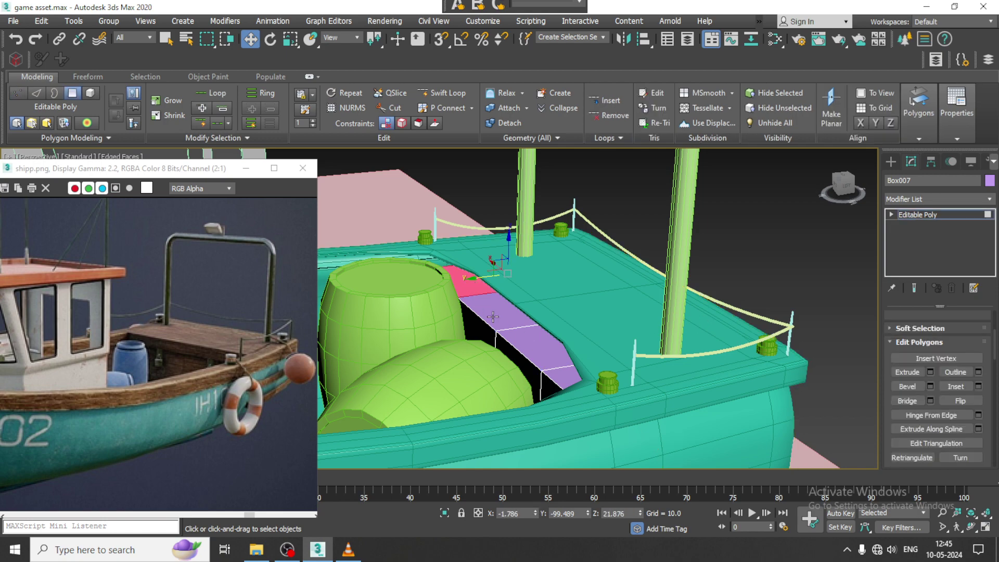
left_click(550, 353, "ctrl")
middle_click_drag(576, 303, 633, 305, "alt")
left_click(930, 372)
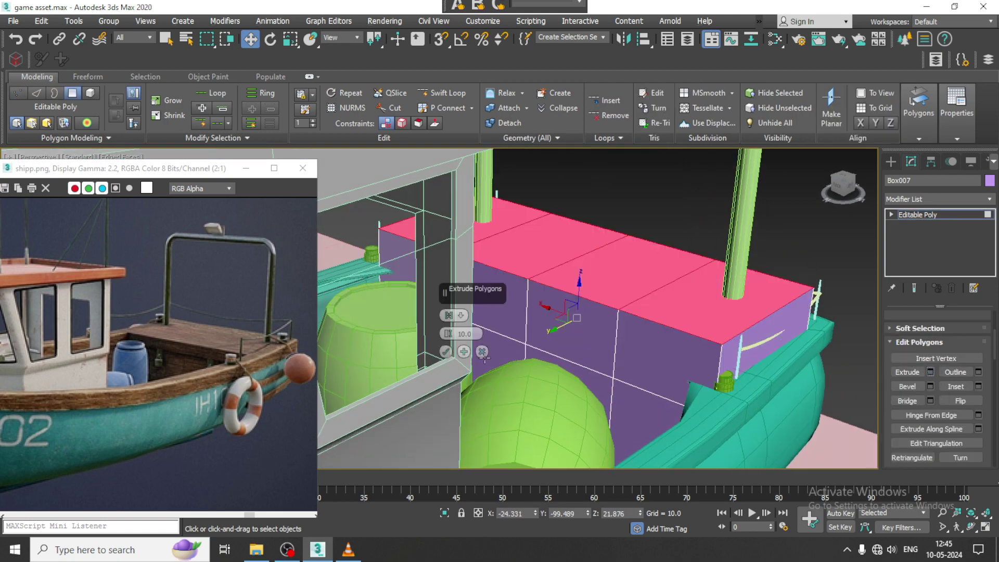
left_click_drag(448, 333, 457, 374)
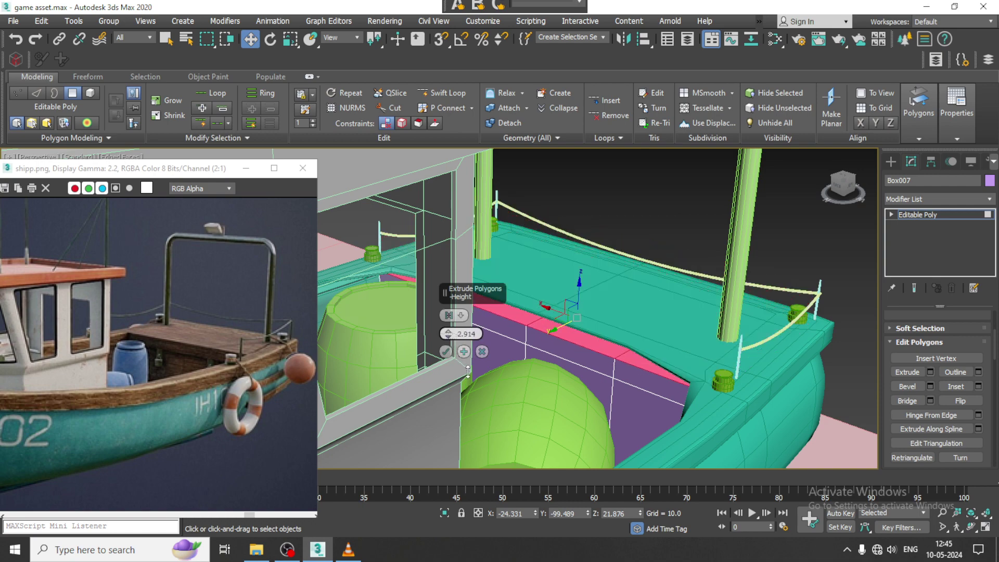
middle_click_drag(604, 354, 547, 355, "alt")
left_click(446, 351)
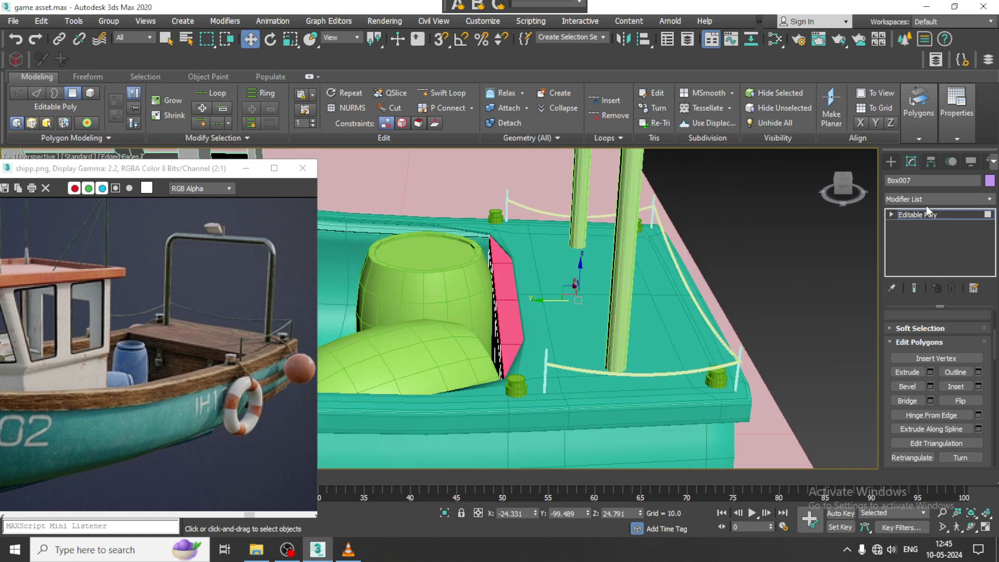
Leave polygon editing and move the whole box toward the stern to Y about -103.38
left_click(929, 215)
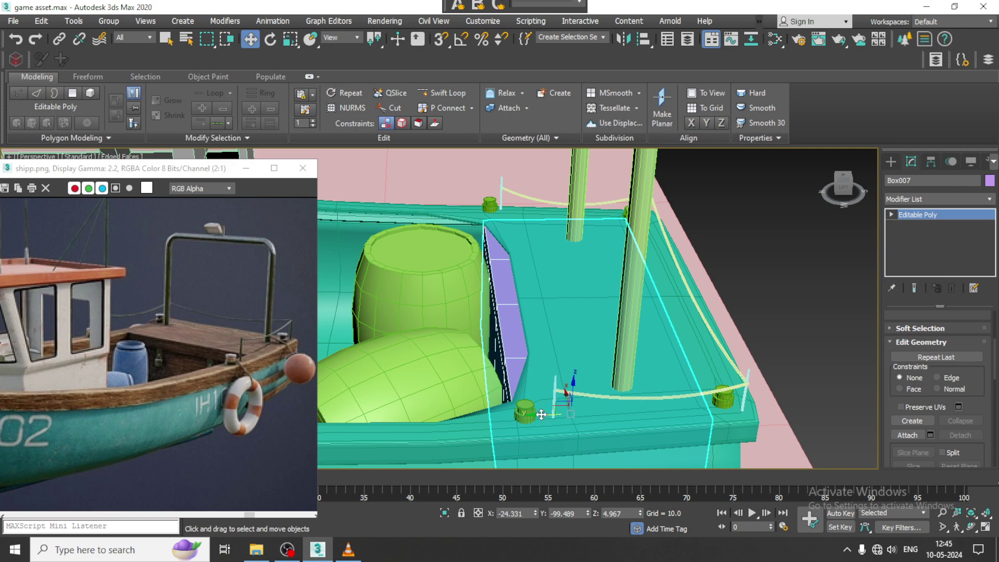
left_click_drag(541, 415, 566, 412)
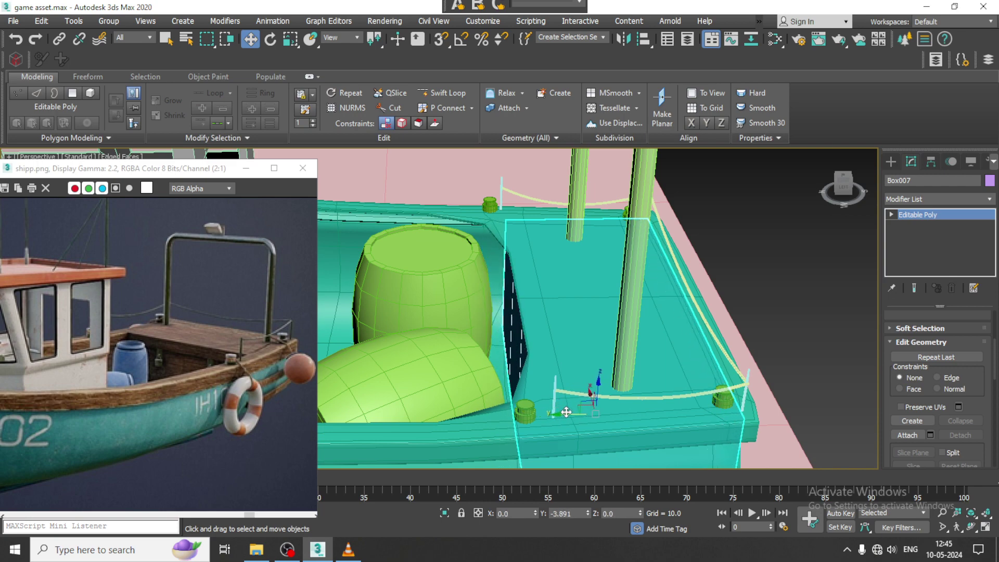
middle_click_drag(566, 412, 611, 374, "alt")
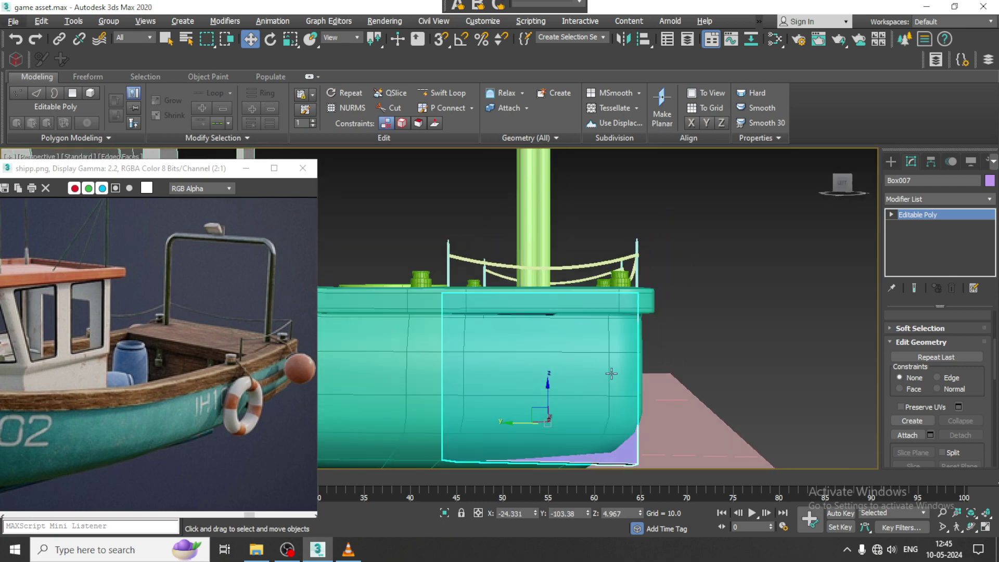
Connect the stern box's vertical edges with two segments, adding two horizontal edge loops around its sides
key("alt+w")
middle_click(400, 377)
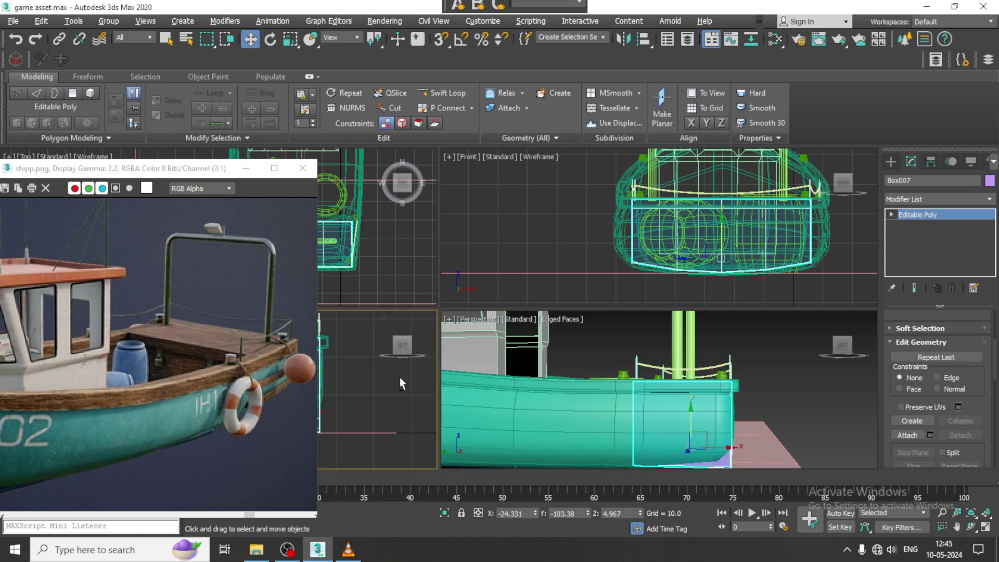
key("alt+w")
key("1")
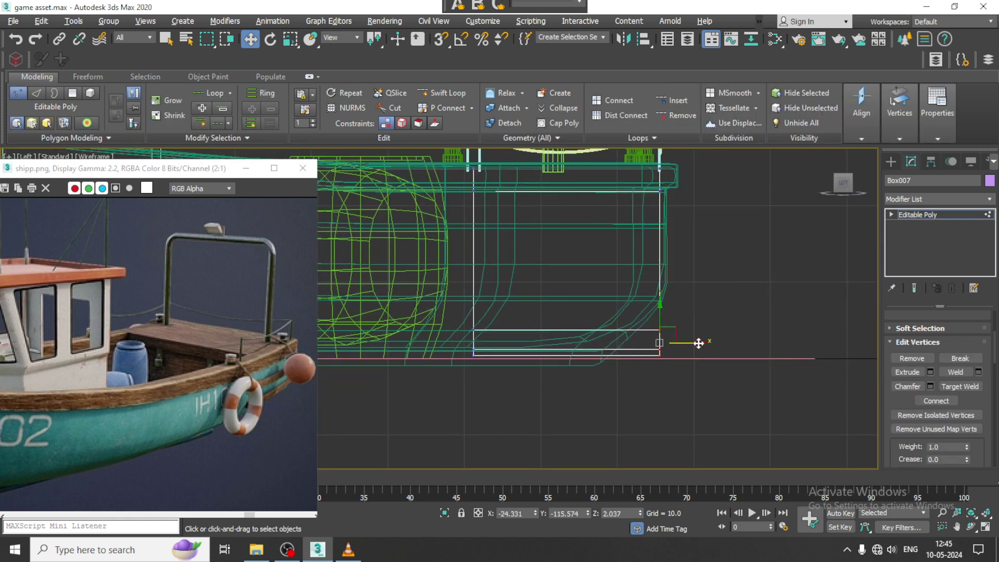
left_click_drag(698, 343, 643, 344)
key("ctrl+z")
key("2")
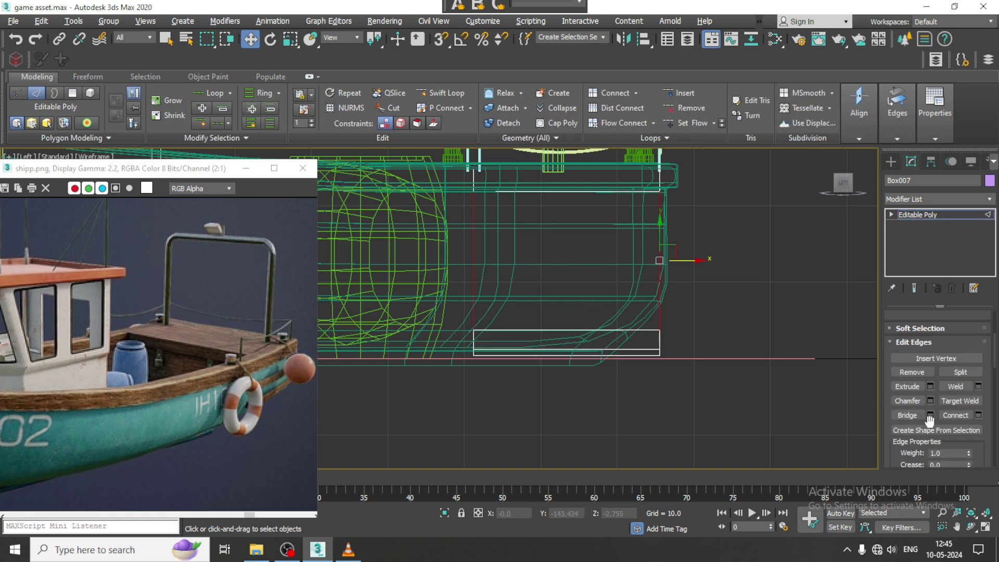
left_click(979, 415)
left_click(461, 316)
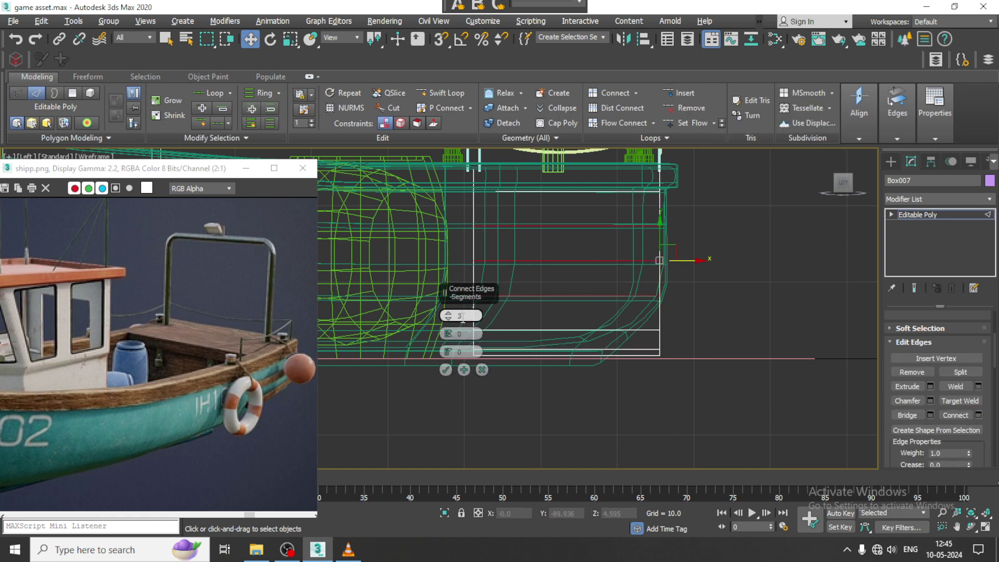
left_click(445, 369)
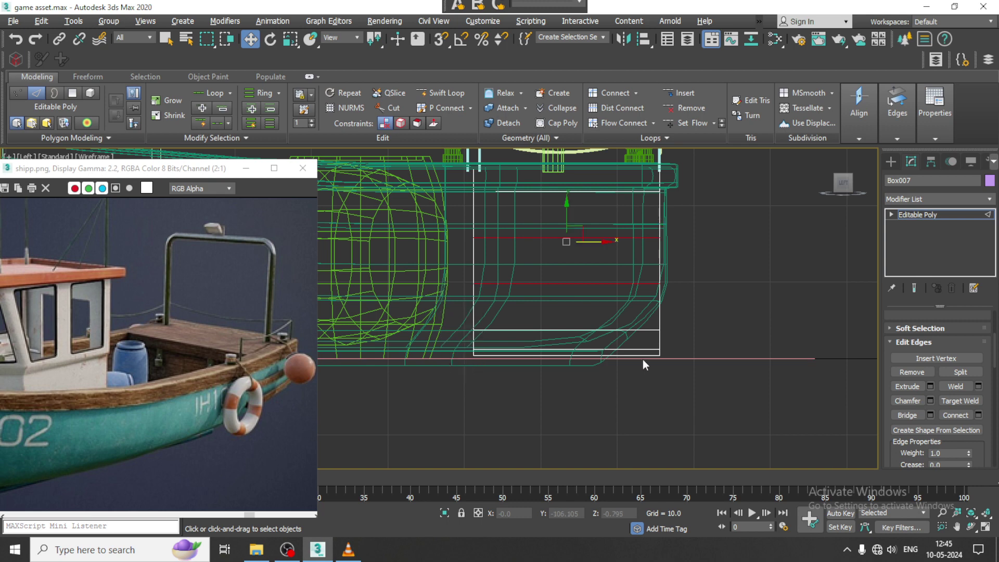
Move the stern box's bottom aft vertices toward the bow to Y about -108.37, sloping the rear face along the hull
key("1")
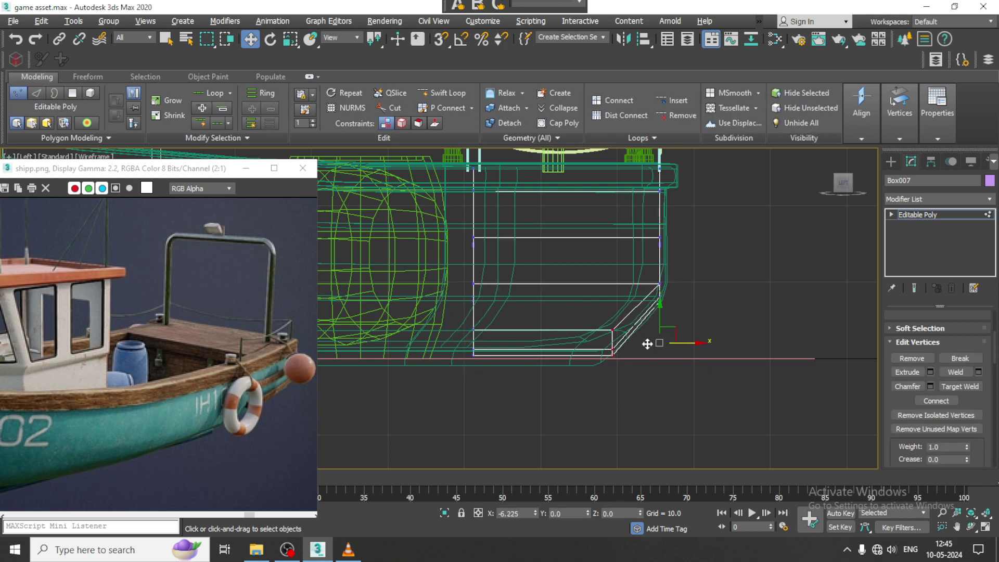
left_click_drag(640, 345, 640, 345)
key("alt+w")
middle_click_drag(727, 401, 710, 398)
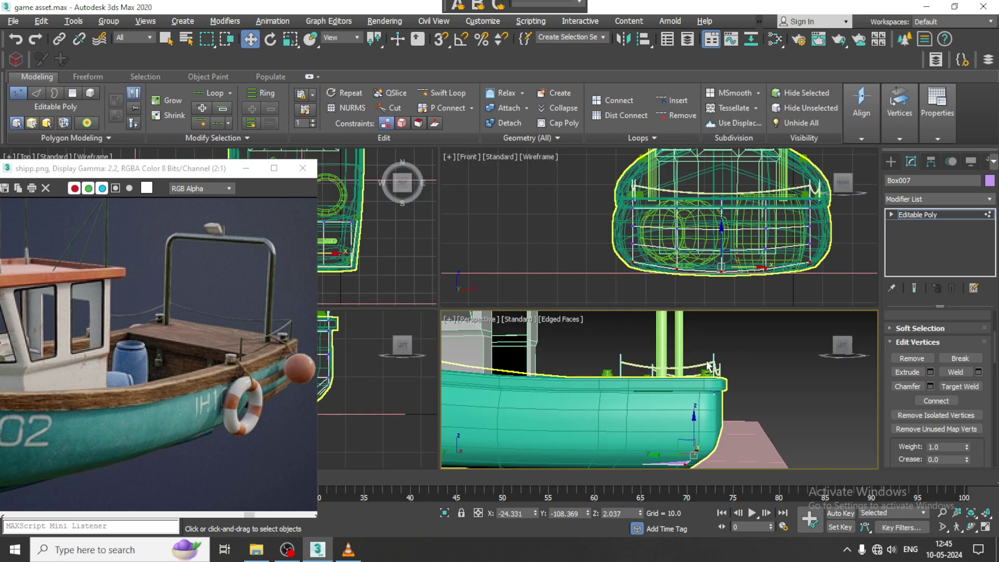
key("alt+w")
middle_click_drag(625, 322, 449, 334, "alt")
left_click(457, 335)
key("F3")
key("alt+w")
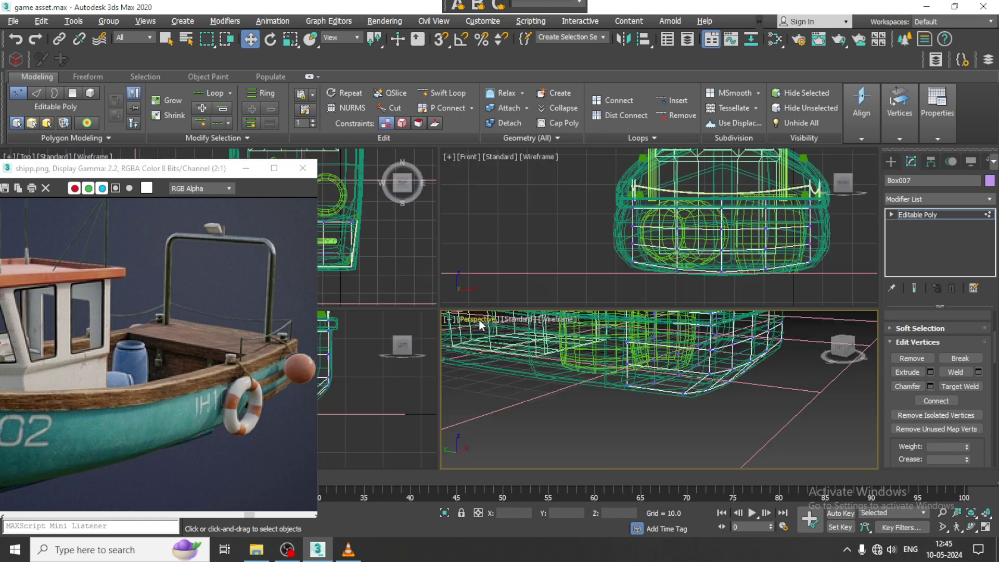
Pull the stern box's bottom corner vertices inward on both sides, to X about -52.71 and 4.22, to follow the hull
middle_click(376, 398)
key("alt+w")
middle_click_drag(468, 291, 655, 372)
key("alt+w")
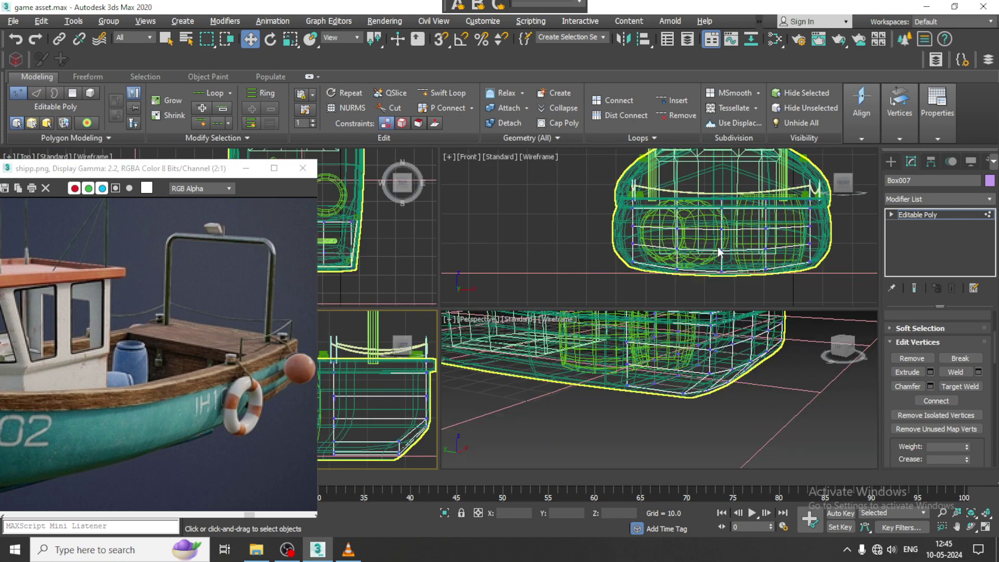
middle_click(719, 251)
key("alt+w")
middle_click_drag(716, 241, 777, 249)
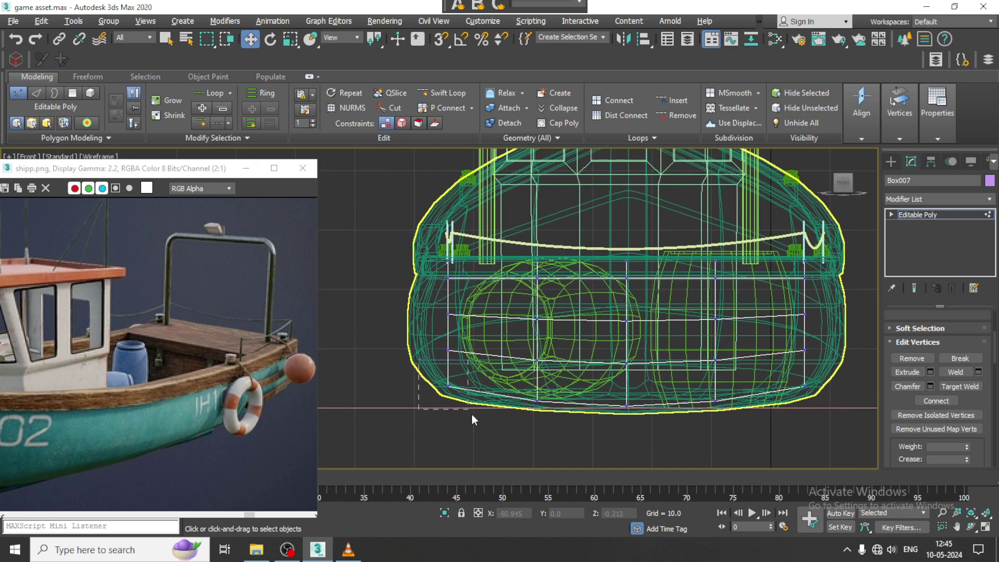
left_click_drag(472, 414, 472, 411)
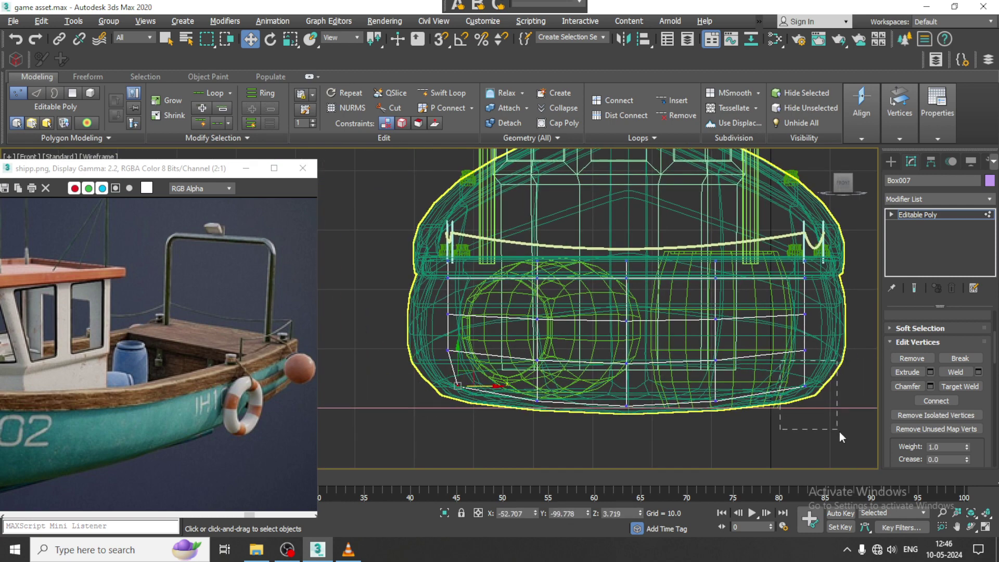
left_click_drag(822, 388, 822, 387)
Restore the shaded perspective display of the boat and leave vertex editing on the stern box
key("alt+w")
middle_click(713, 439)
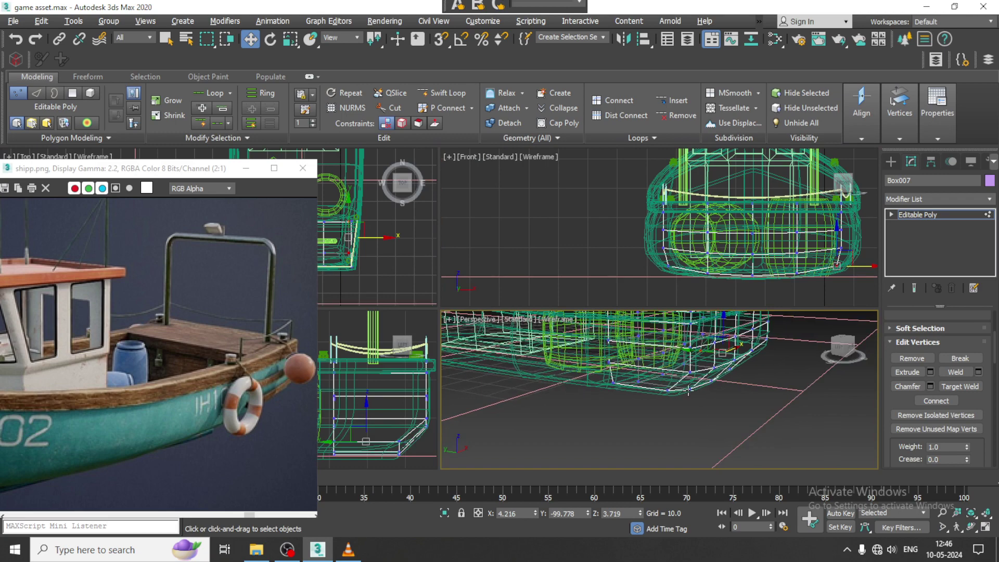
key("F3")
scroll(679, 374, "down", 3)
mouse_move(679, 373)
middle_mouse_down()
mouse_move(694, 417)
mouse_move(710, 392)
middle_mouse_up()
key("alt+w")
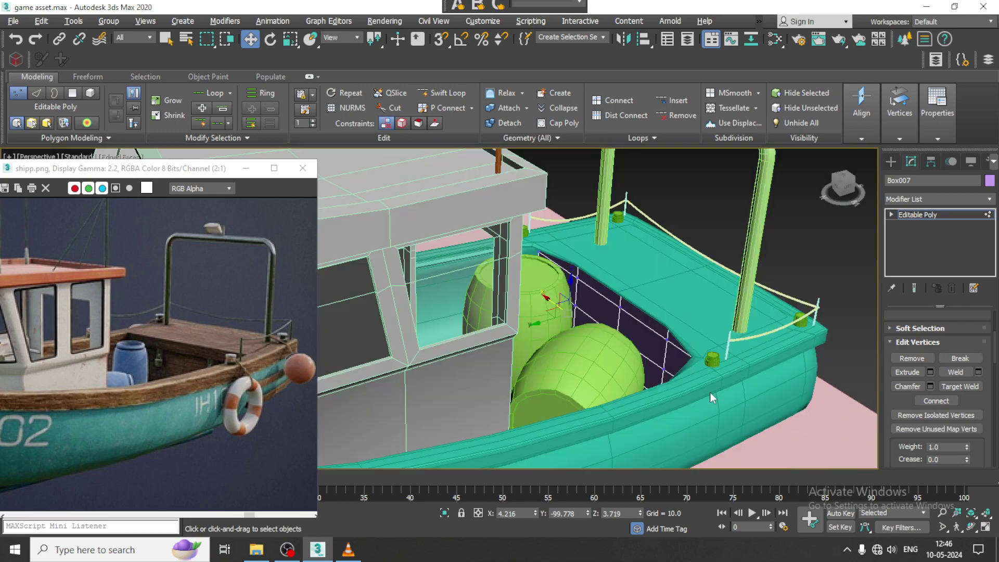
scroll(710, 392, "down", 5)
middle_click_drag(658, 348, 693, 377, "alt")
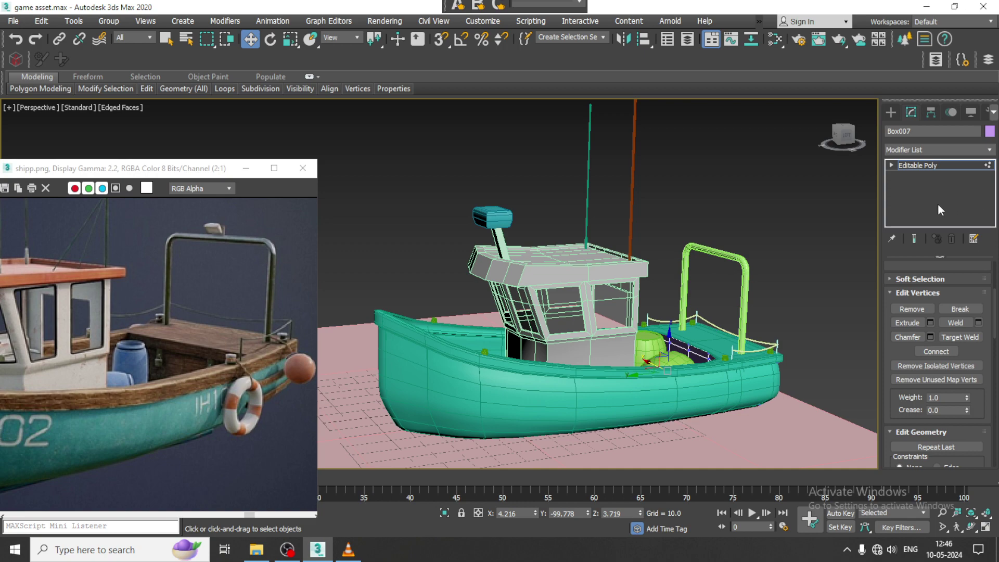
left_click(961, 164)
middle_click_drag(659, 320, 651, 302, "alt")
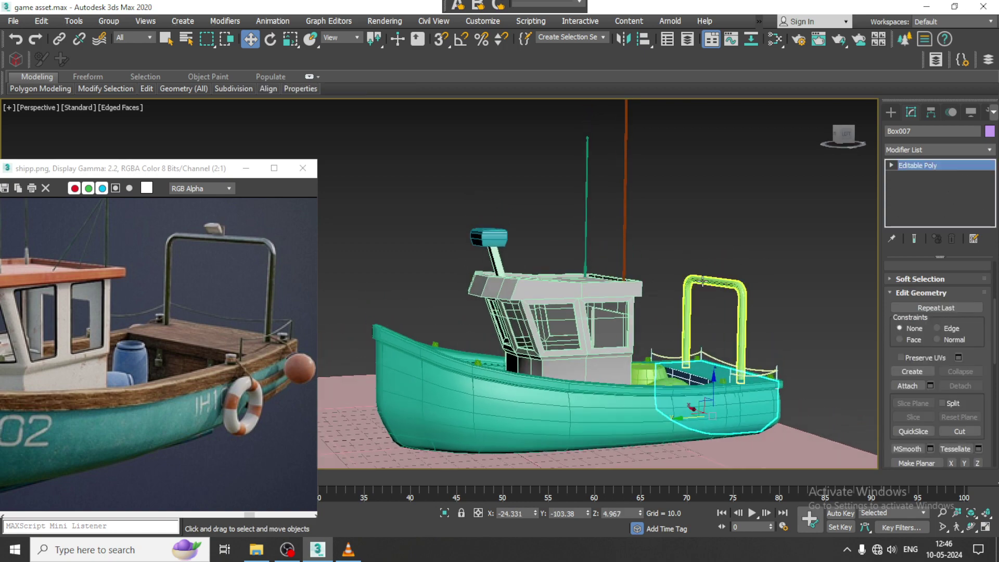
Switch to Expert Mode and shrink the reference image window in the corner to compare the whole boat with it
key("ctrl+x")
middle_click_drag(731, 219, 785, 196, "alt")
left_click_drag(195, 168, 202, 18)
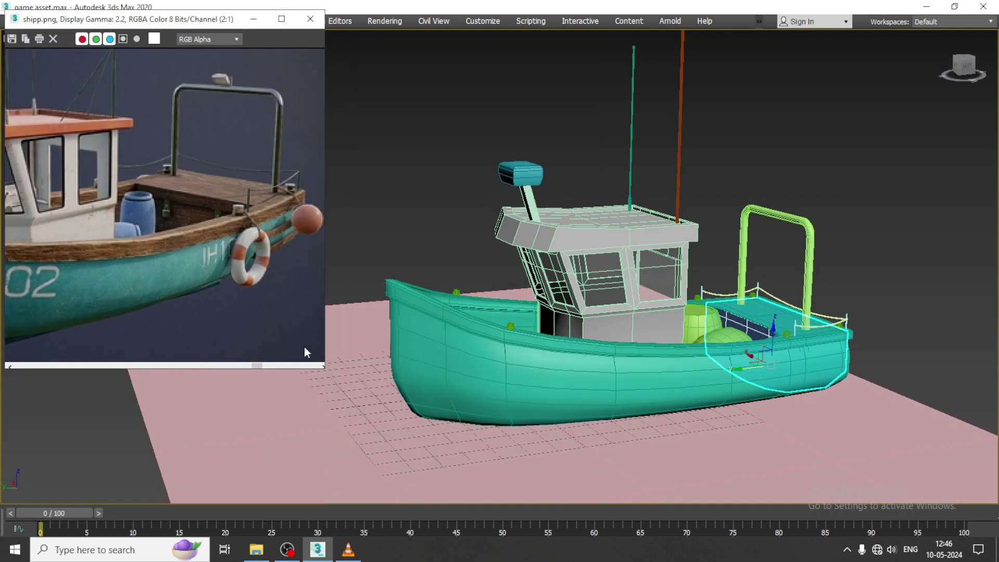
left_click_drag(323, 367, 265, 263)
scroll(159, 183, "down", 2)
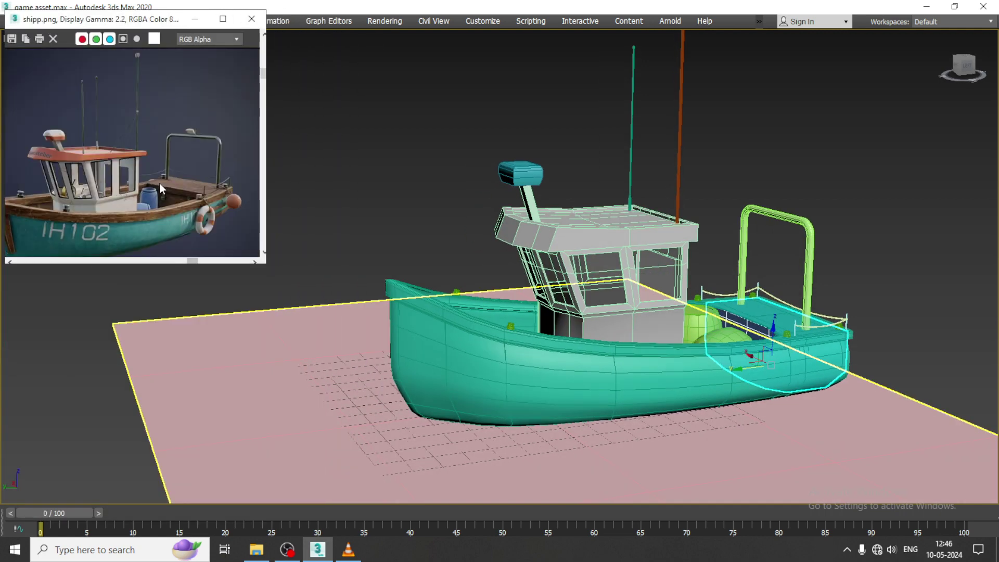
scroll(826, 307, "up", 3)
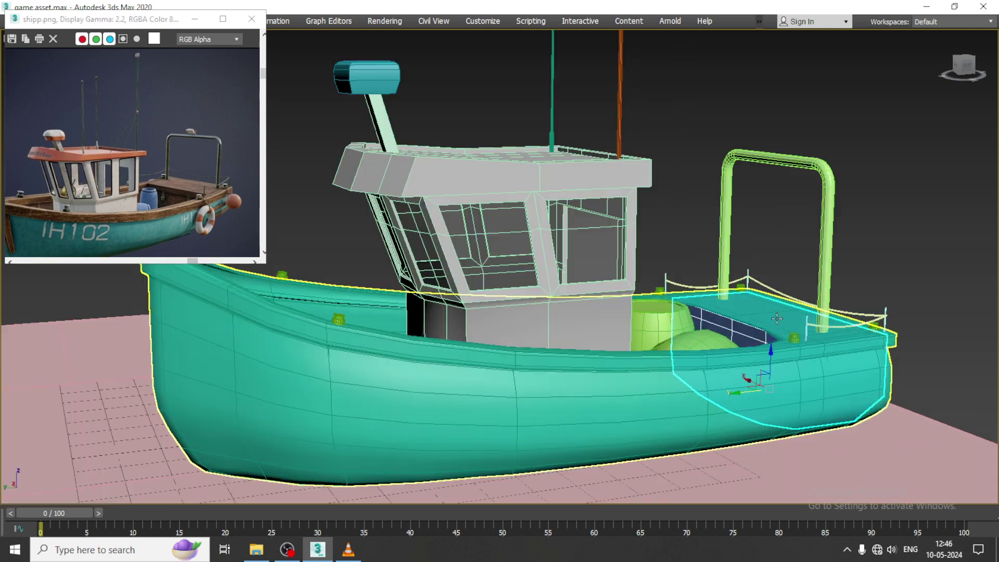
middle_click_drag(808, 320, 854, 319)
key("q")
middle_click_drag(831, 165, 841, 172, "alt")
mouse_move(813, 255)
middle_mouse_down()
mouse_move(809, 270)
mouse_move(815, 262)
middle_mouse_up()
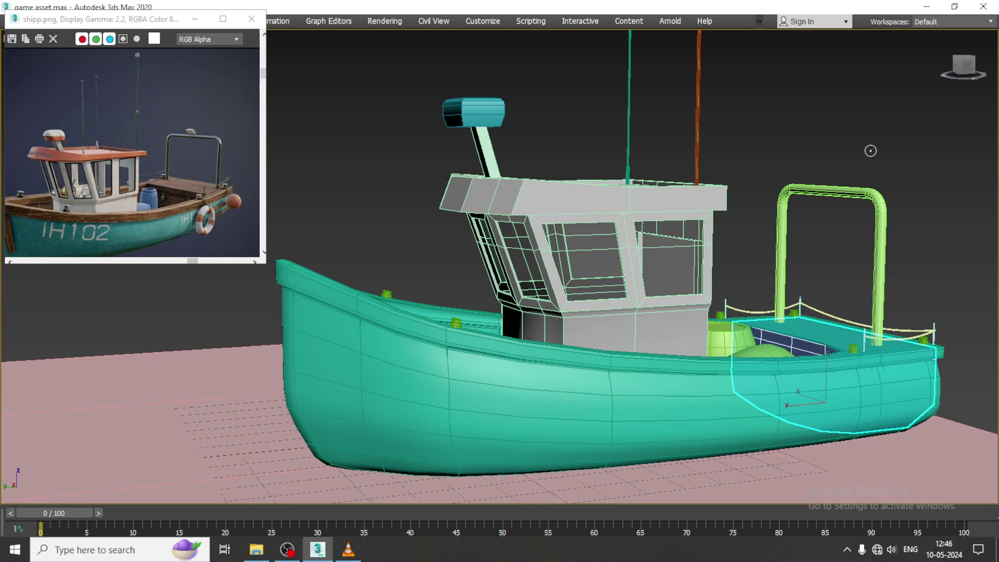
Reposition and resize the reference image window, pan its picture to the boat's stern and return to Expert Mode
key("ctrl+x")
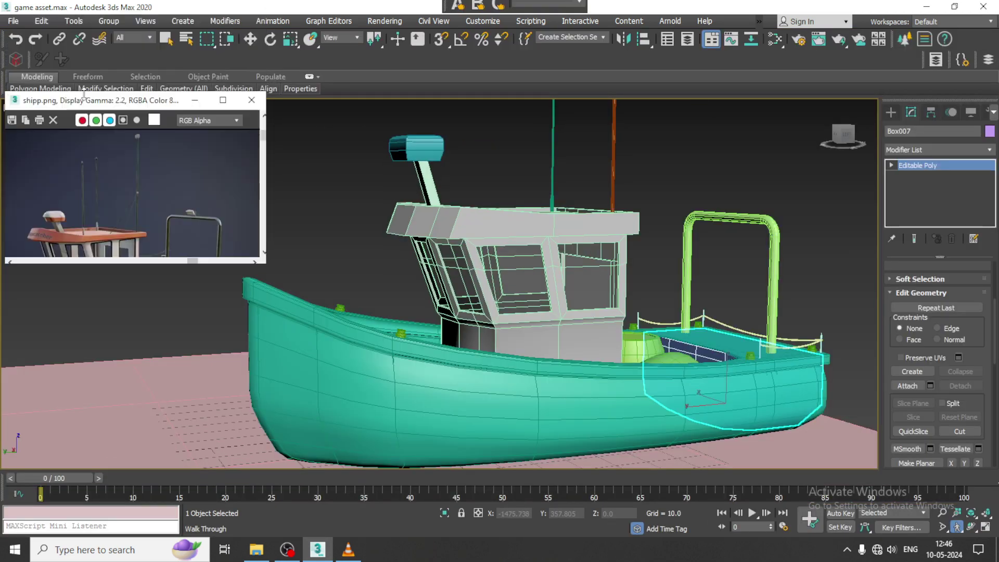
left_click_drag(81, 100, 76, 51)
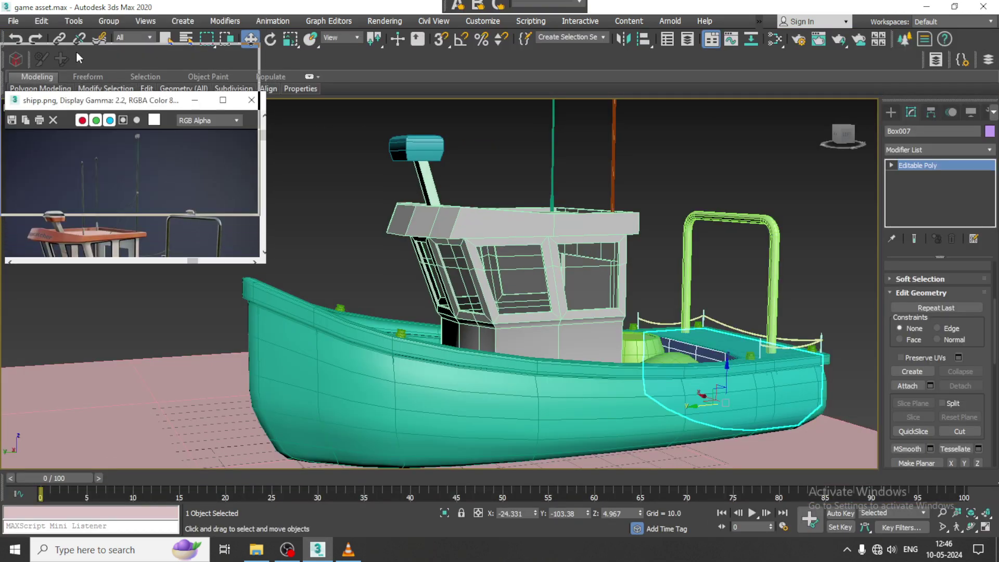
left_click_drag(258, 218, 247, 256)
middle_click_drag(156, 177, 132, 85)
middle_click_drag(542, 160, 536, 161)
key("ctrl+x")
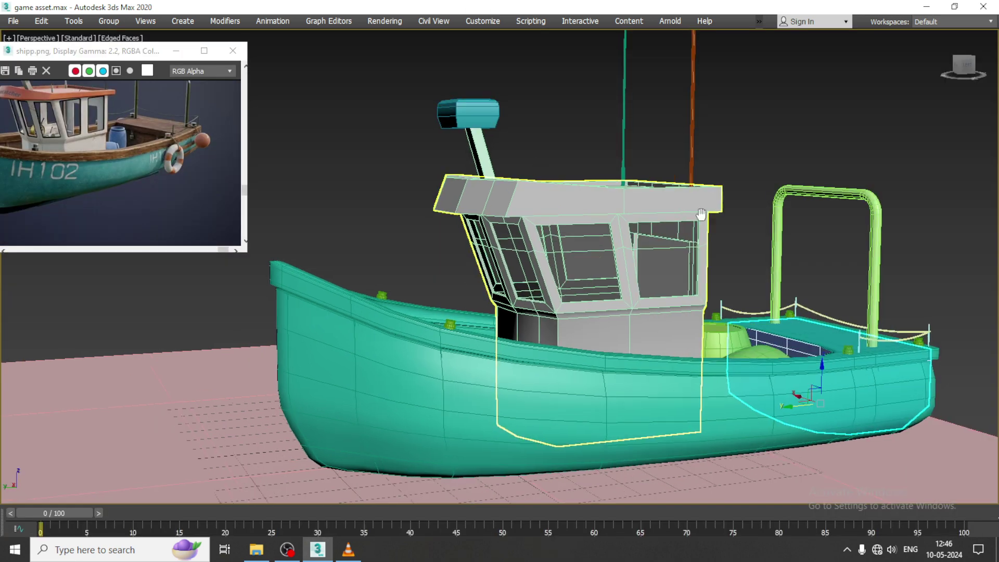
Clear the stern box selection and tuck the reference image window into the corner of the viewport
left_click(812, 156)
middle_click_drag(838, 183, 841, 197)
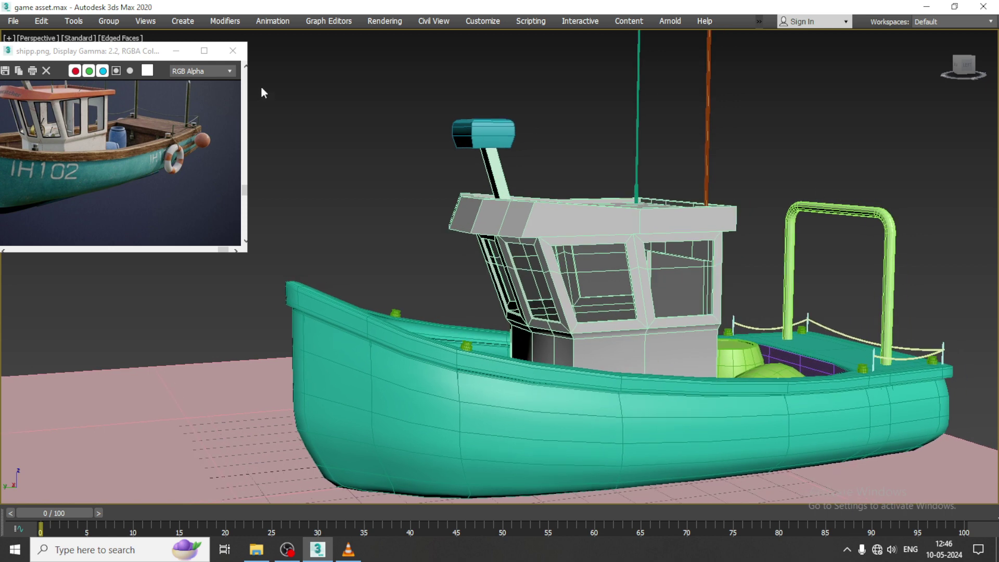
left_click_drag(137, 53, 143, 41)
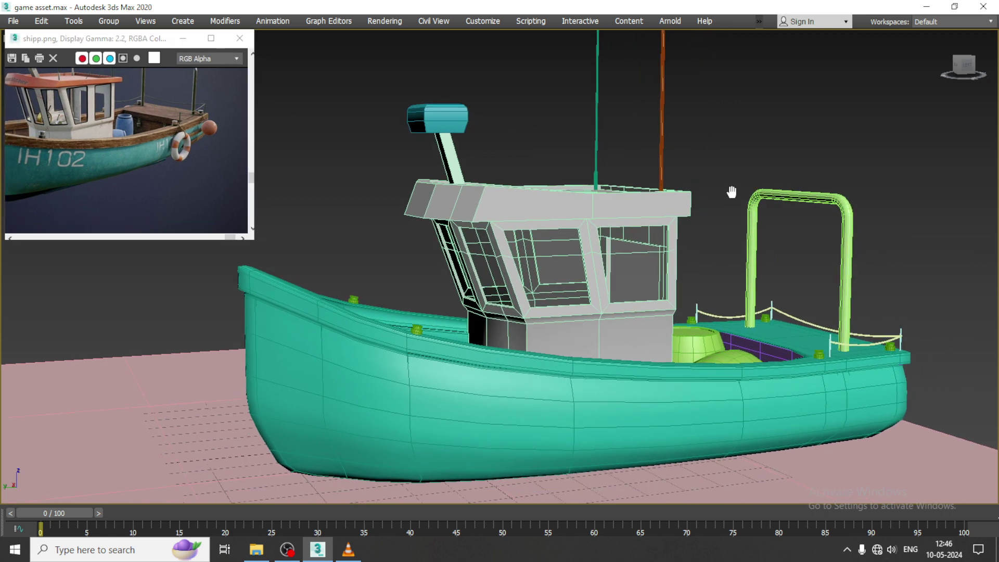